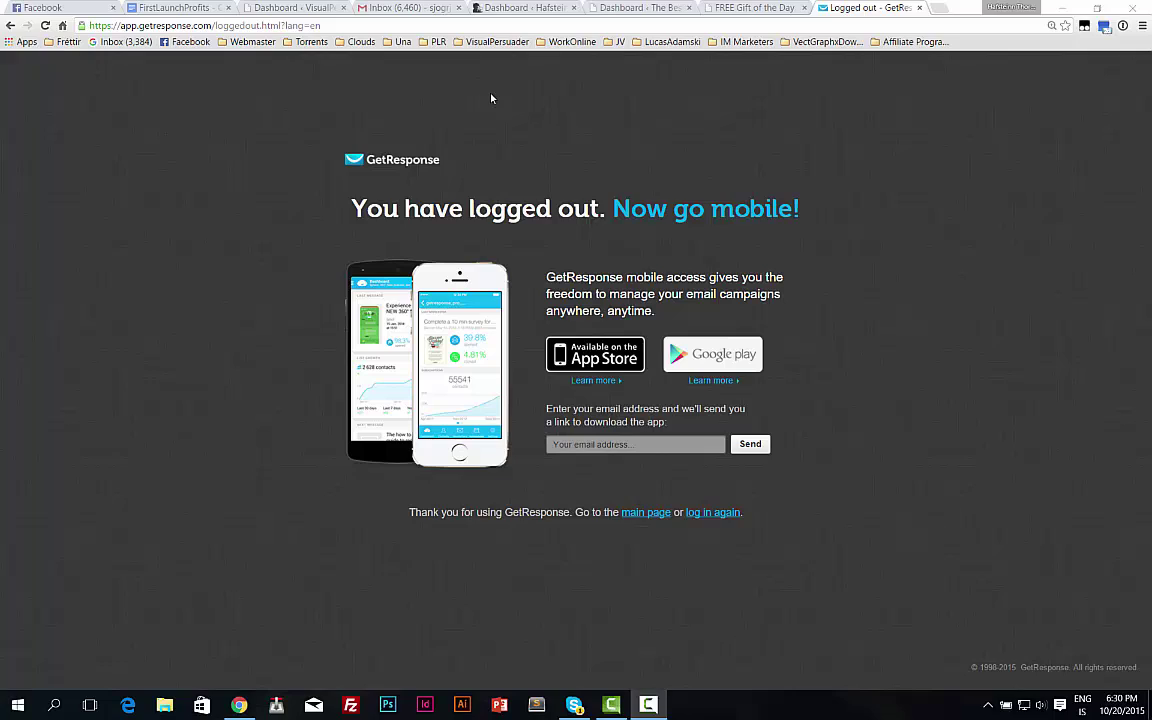
# Look over the open tabs: the Free Gift of the Day page, the WordPress dashboard and GetResponse.
pyautogui.click(748, 8)
pyautogui.click(865, 8)
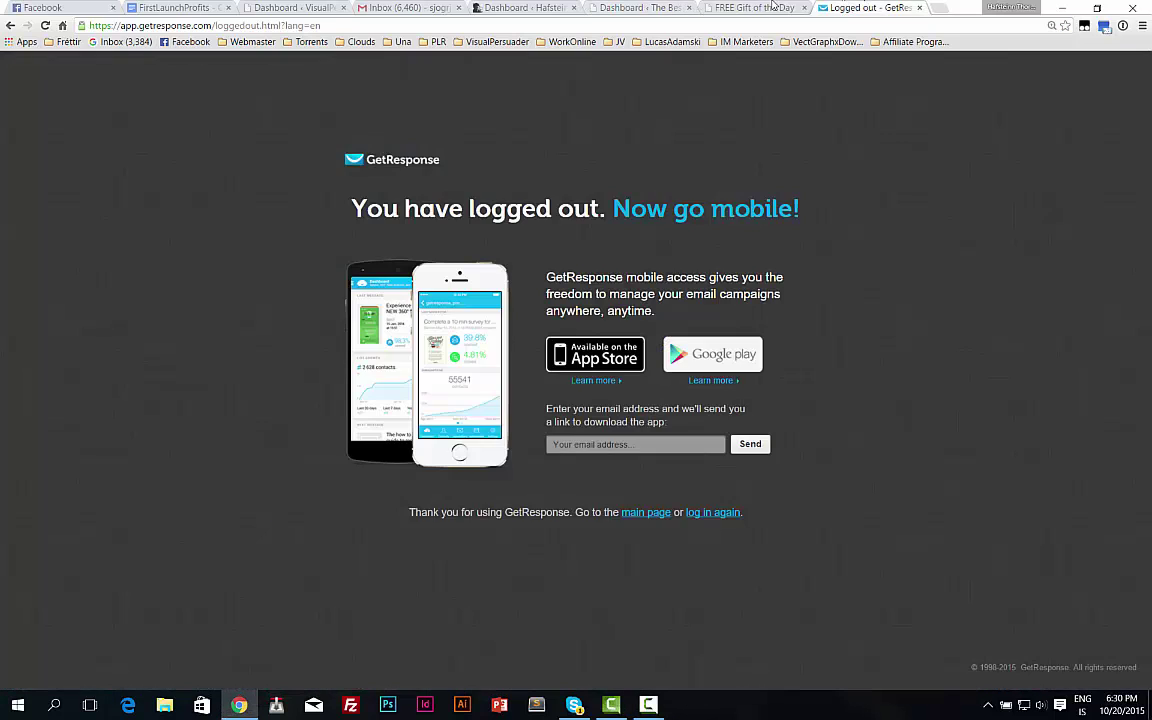
pyautogui.click(748, 8)
pyautogui.click(640, 8)
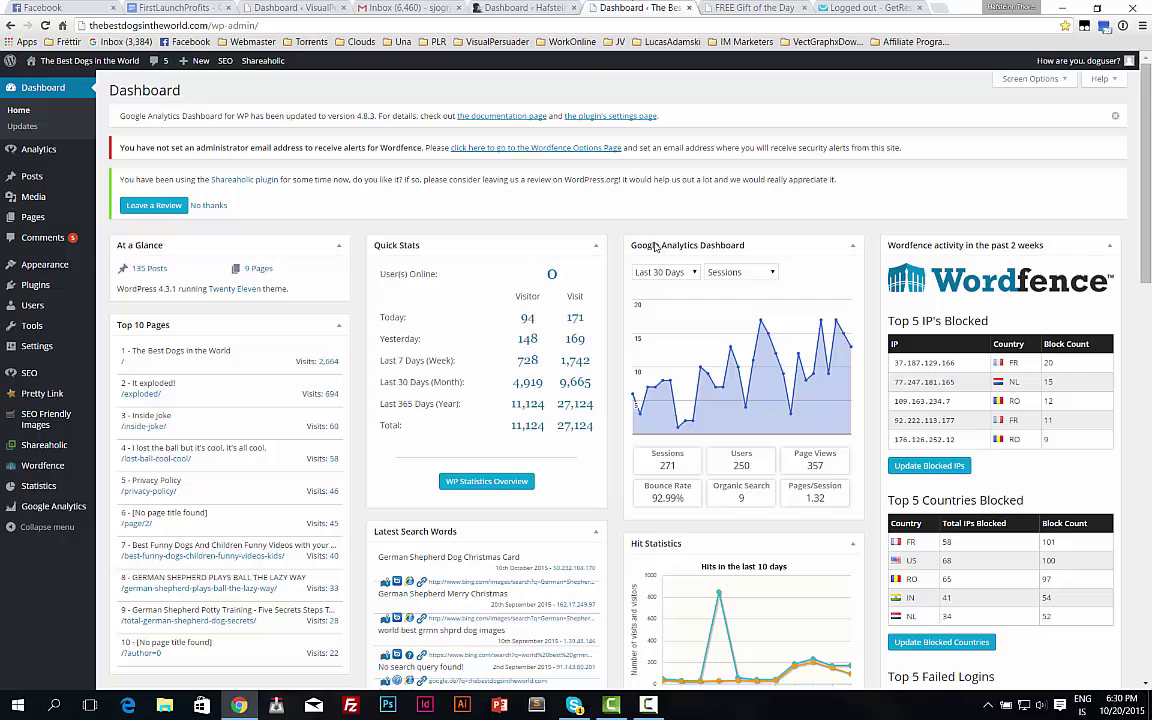
pyautogui.click(752, 7)
pyautogui.click(812, 7)
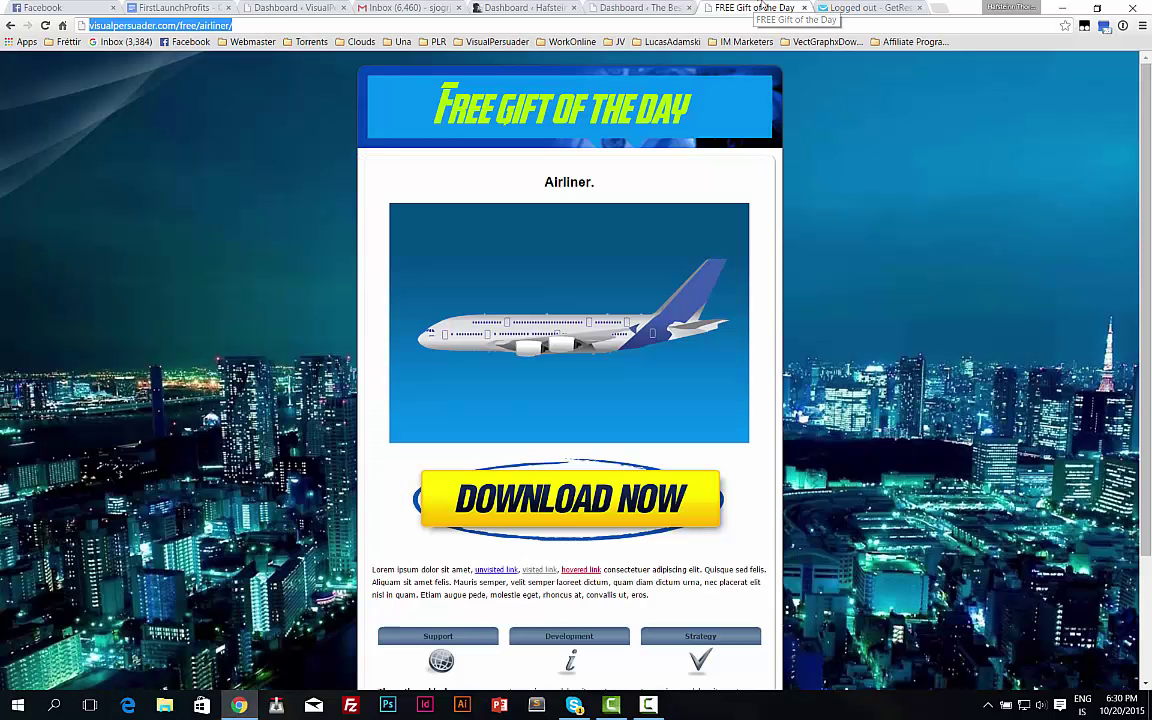
pyautogui.click(750, 8)
pyautogui.click(840, 8)
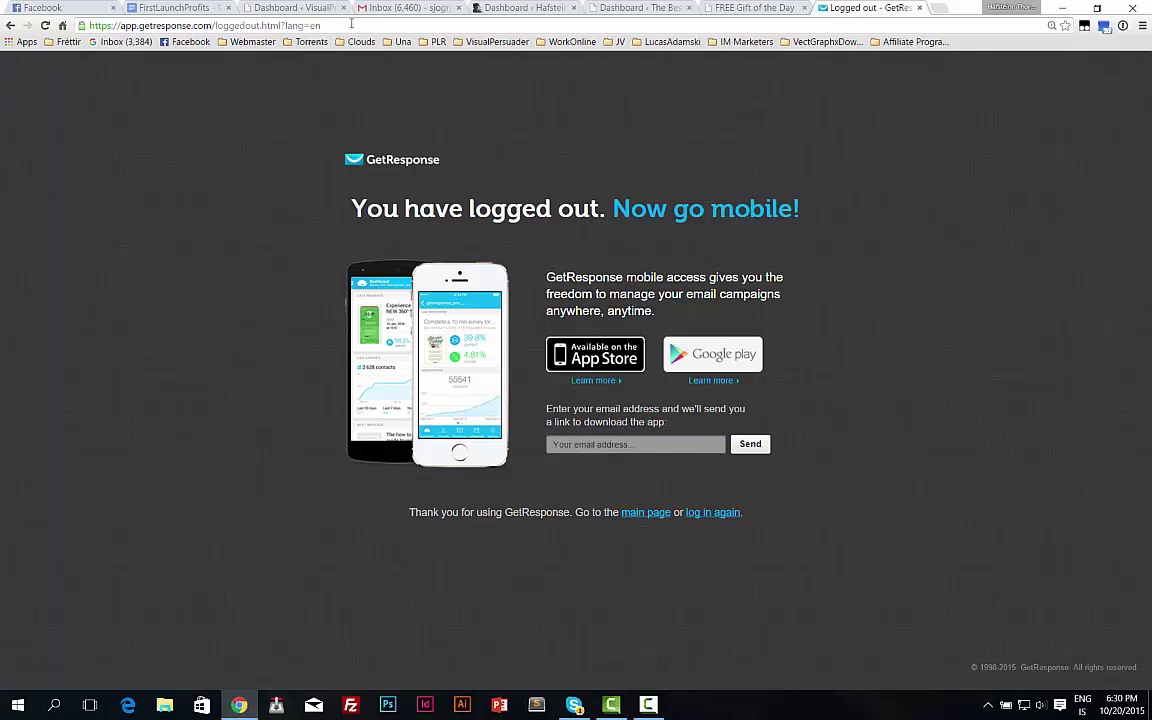
# Go to getresponse.com and log in with the saved account credentials.
pyautogui.click(370, 22)
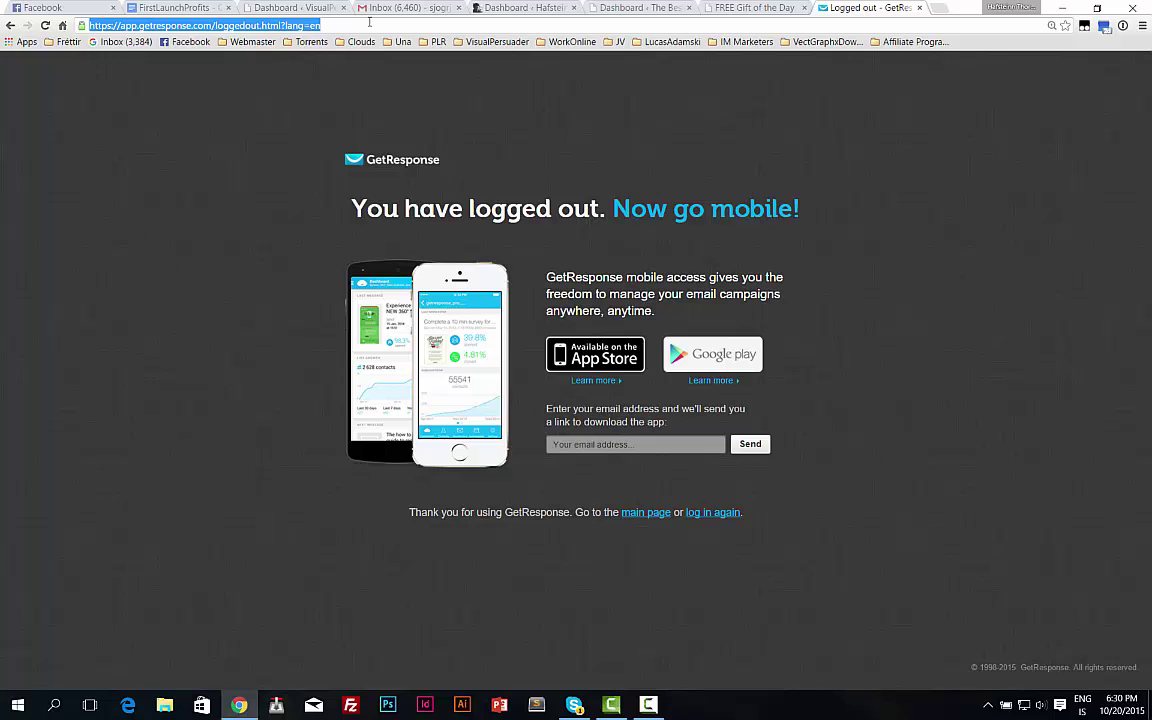
pyautogui.write('www.g')
pyautogui.press('Return')
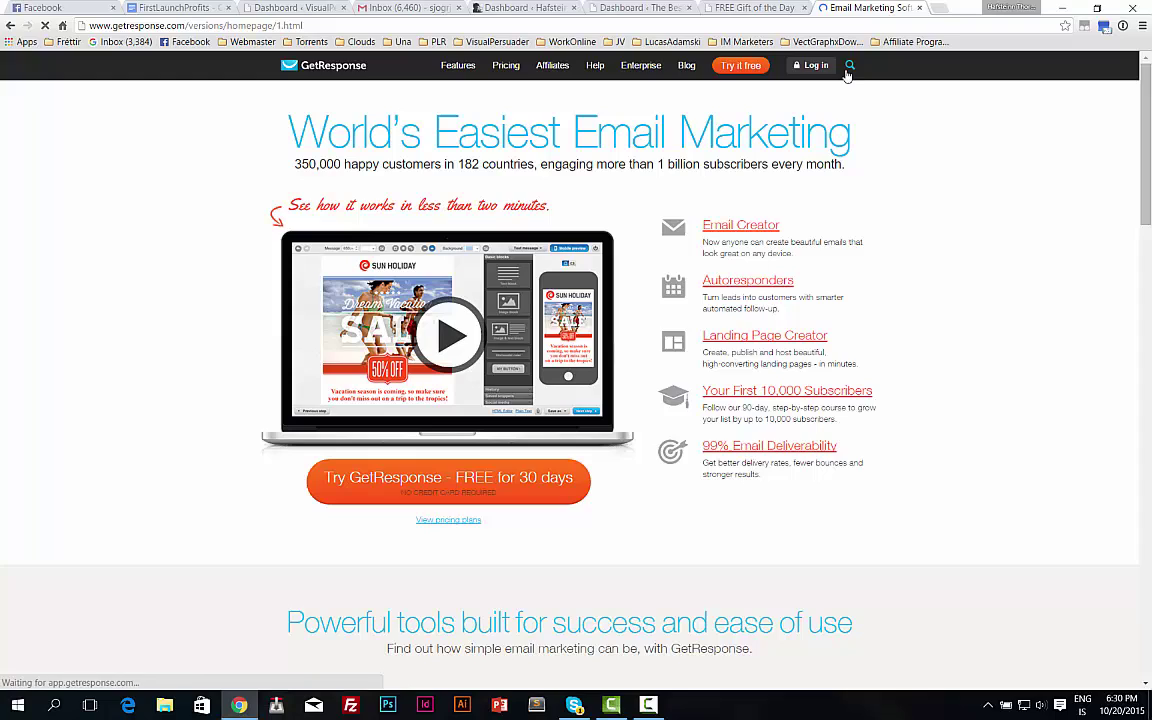
pyautogui.click(828, 67)
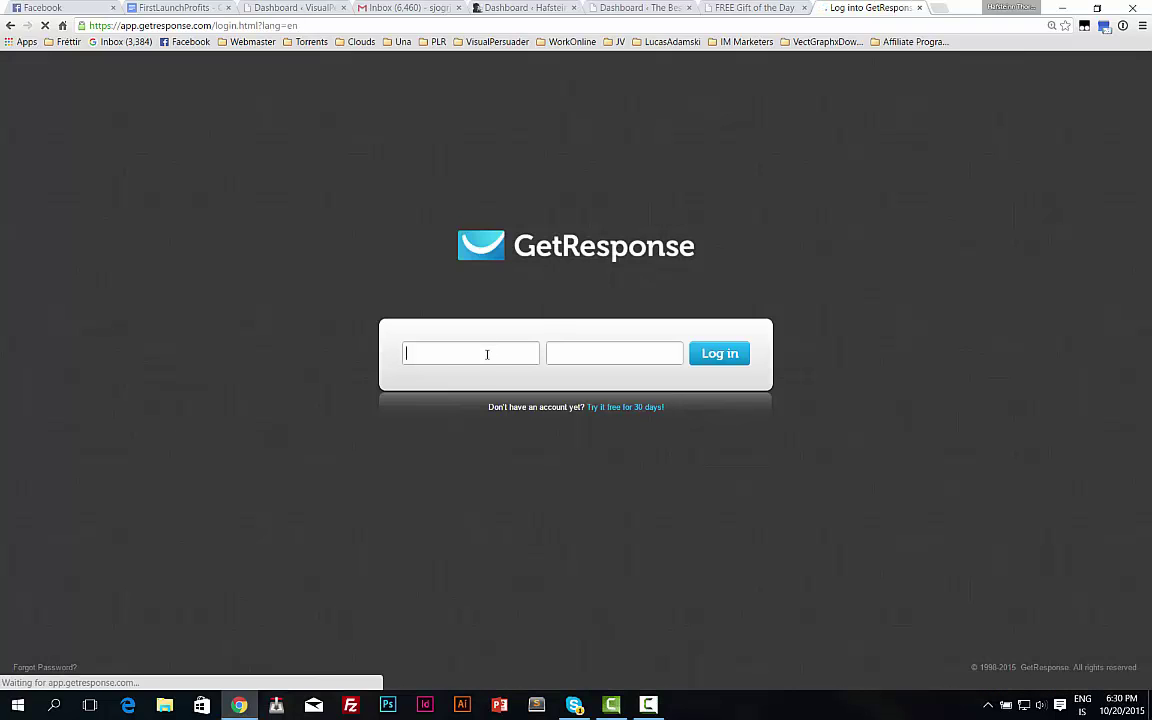
pyautogui.click(487, 354)
pyautogui.write('hafstei')
pyautogui.press('Down')
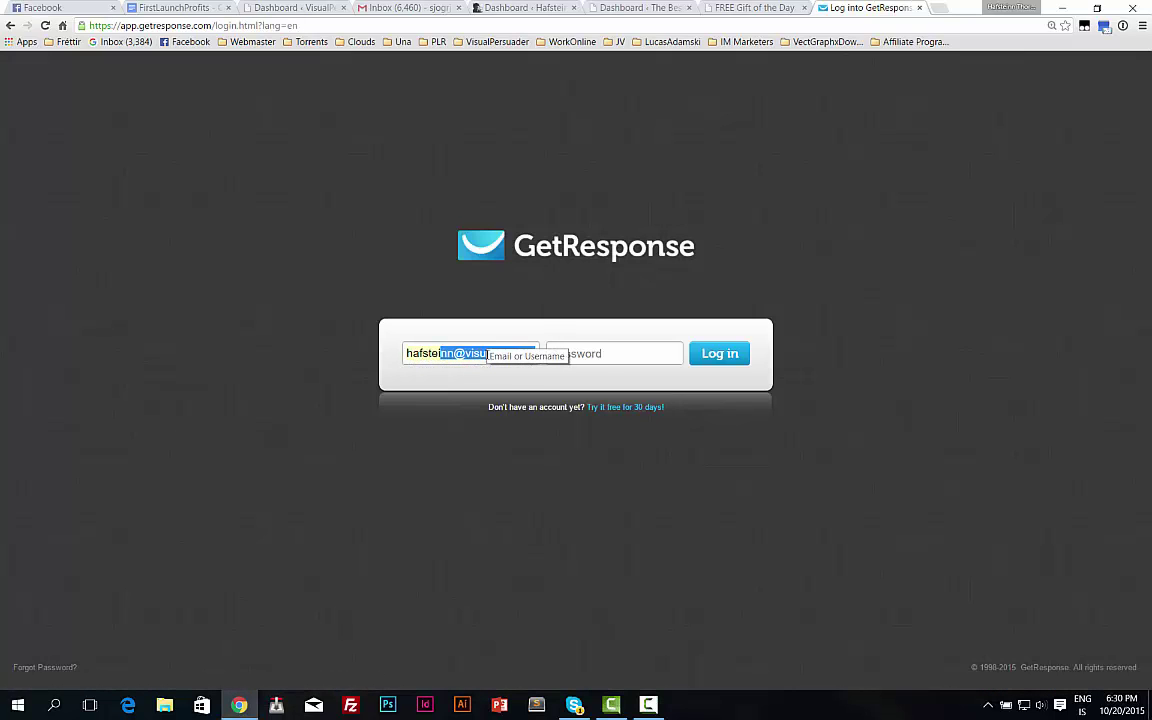
pyautogui.press('Return')
pyautogui.press('Tab')
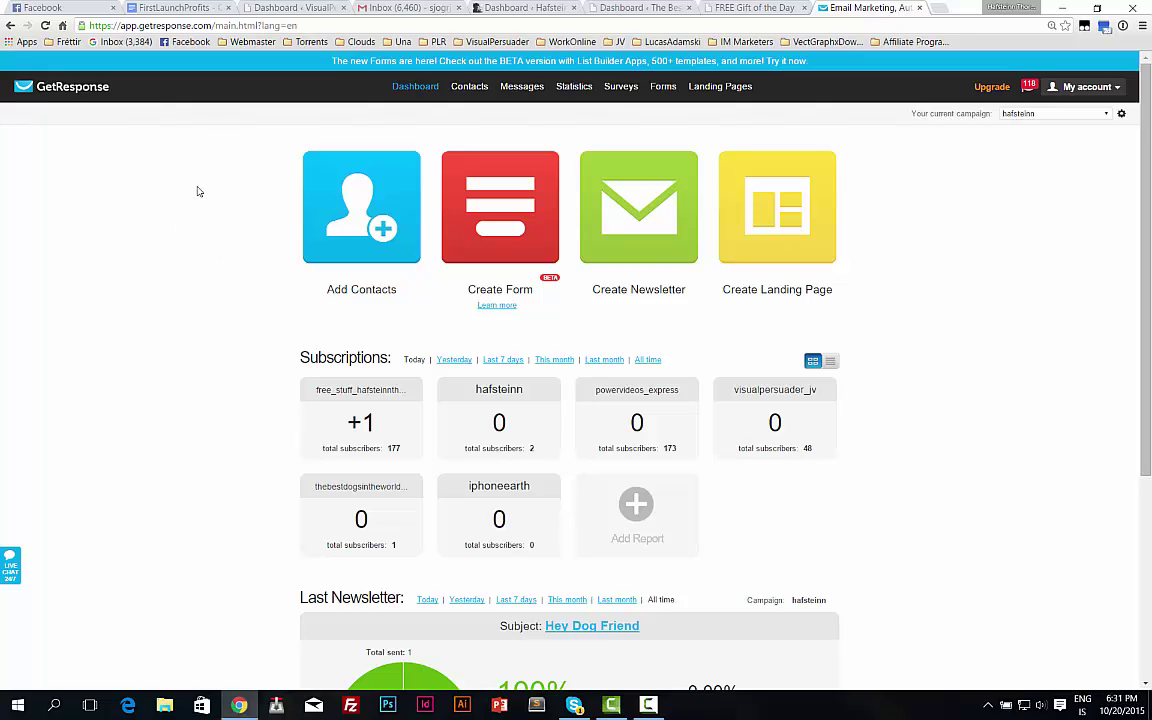
# Bring up the Forms menu in GetResponse's top navigation.
pyautogui.moveTo(665, 86)
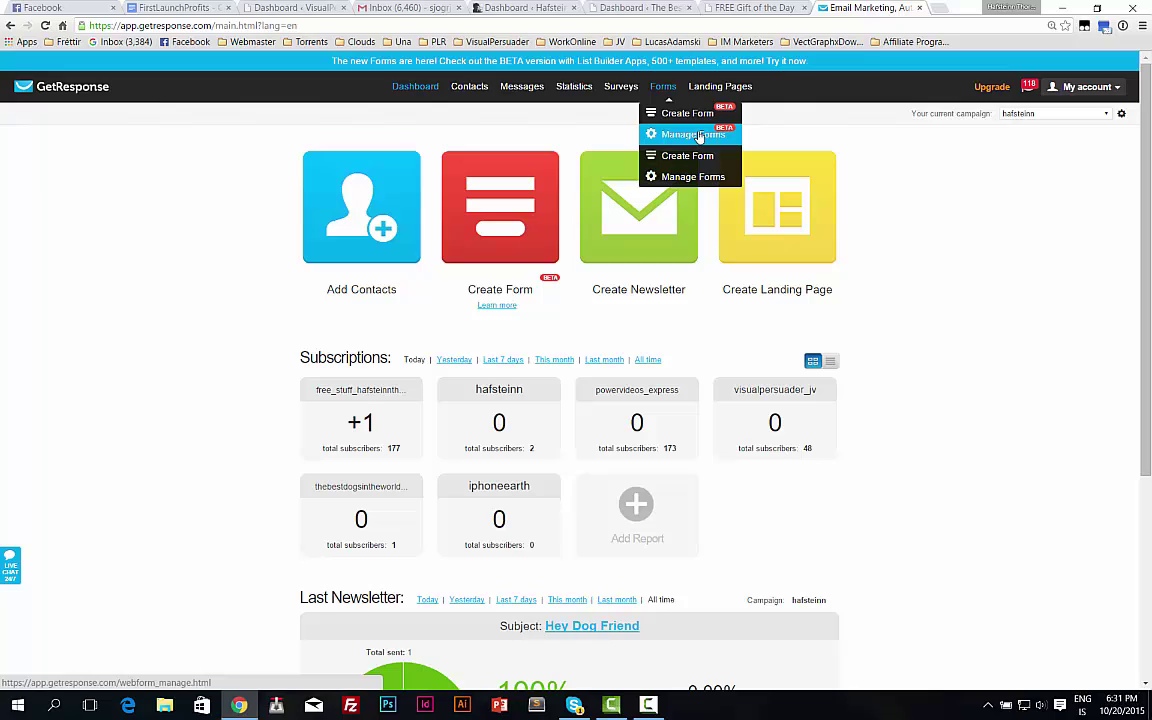
# On Create Form, glance at List Builder Apps, then start a new form from the Blank template.
pyautogui.click(687, 116)
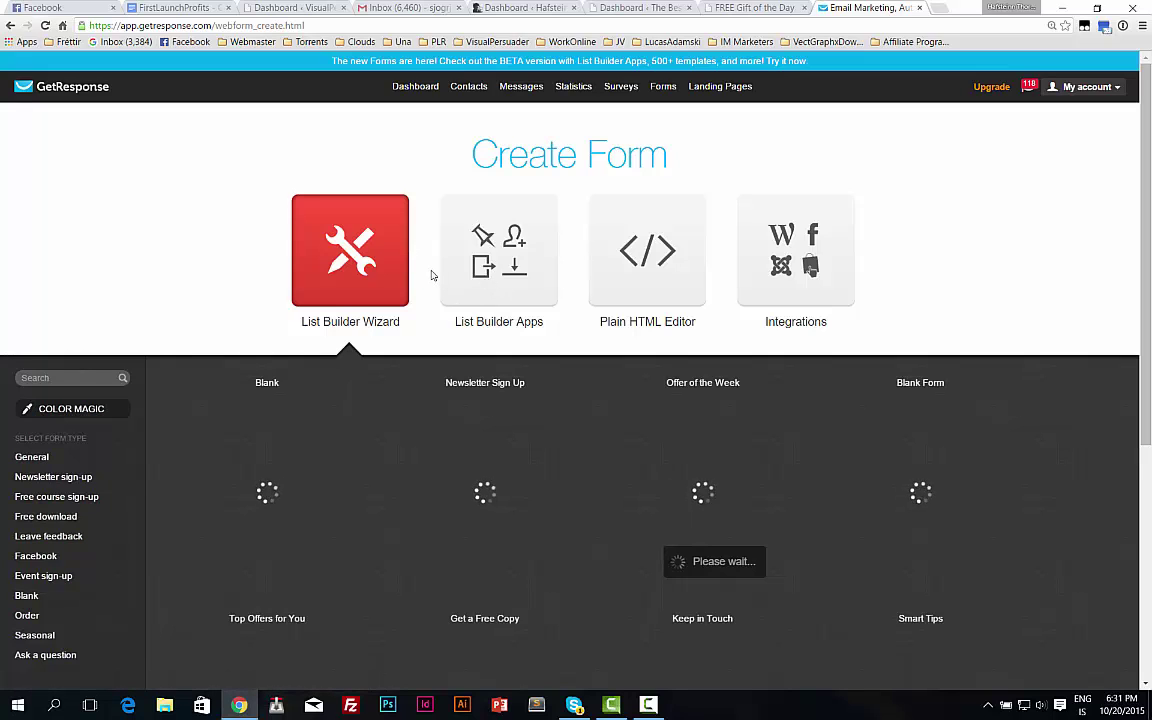
pyautogui.scroll(-1, 440, 250)
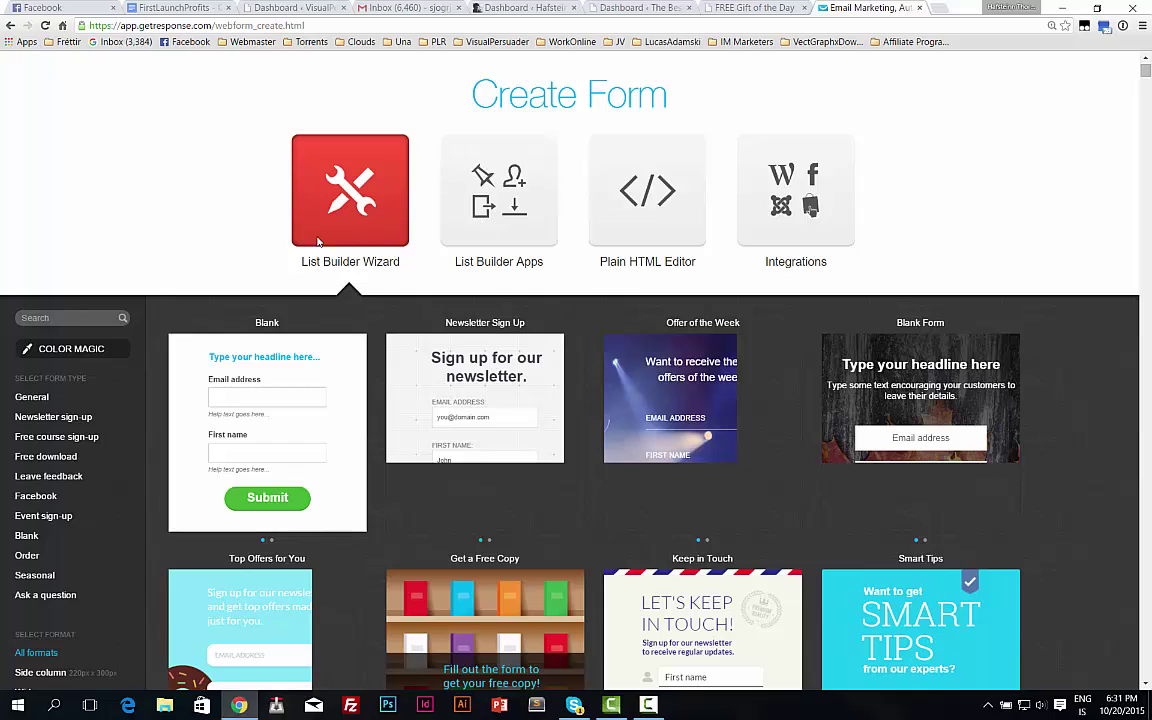
pyautogui.click(466, 174)
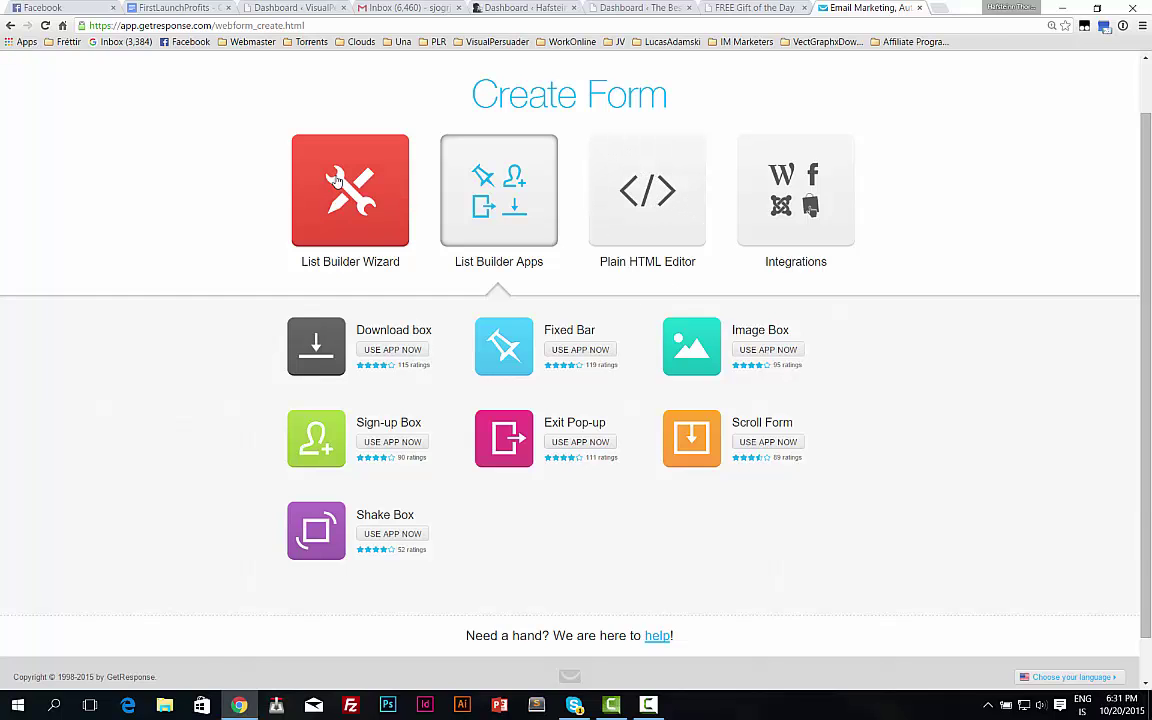
pyautogui.click(343, 215)
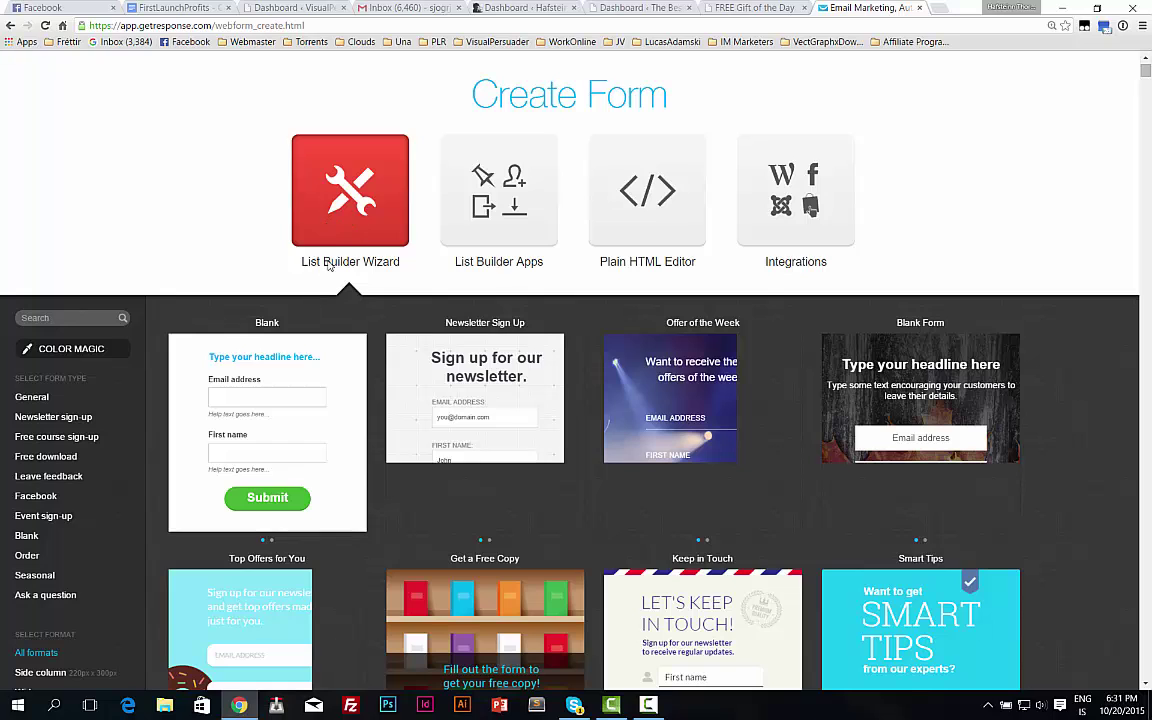
pyautogui.scroll(-3, 351, 326)
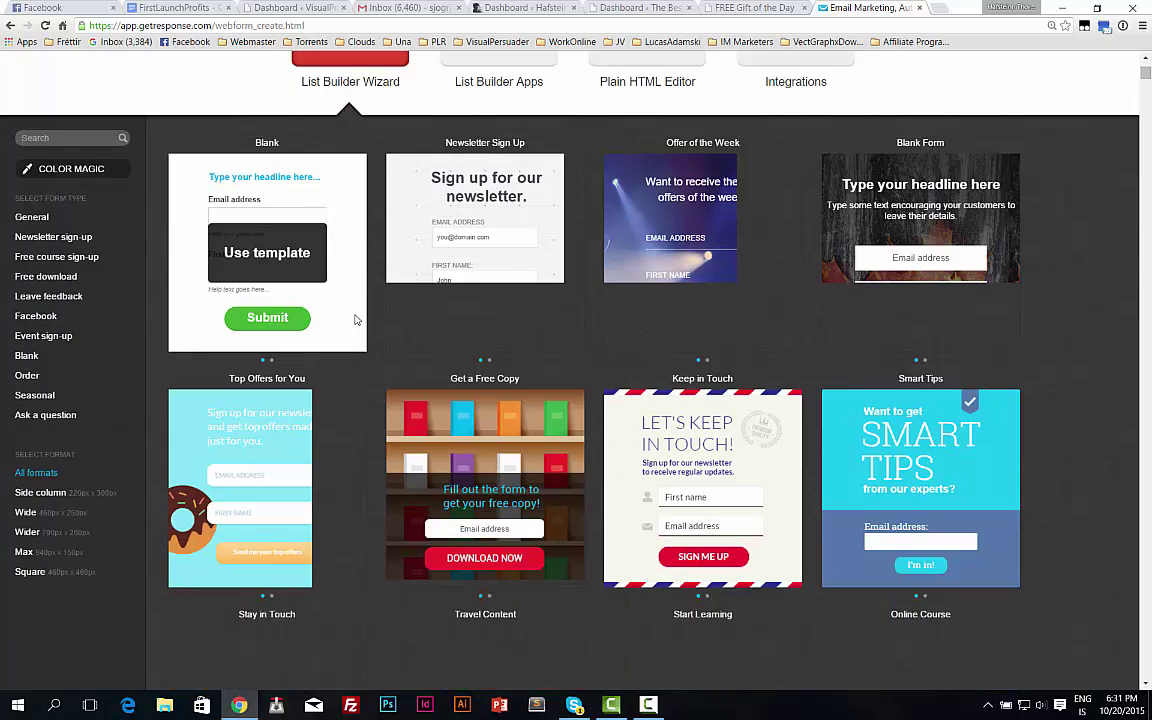
pyautogui.scroll(2, 355, 321)
pyautogui.scroll(-1, 268, 290)
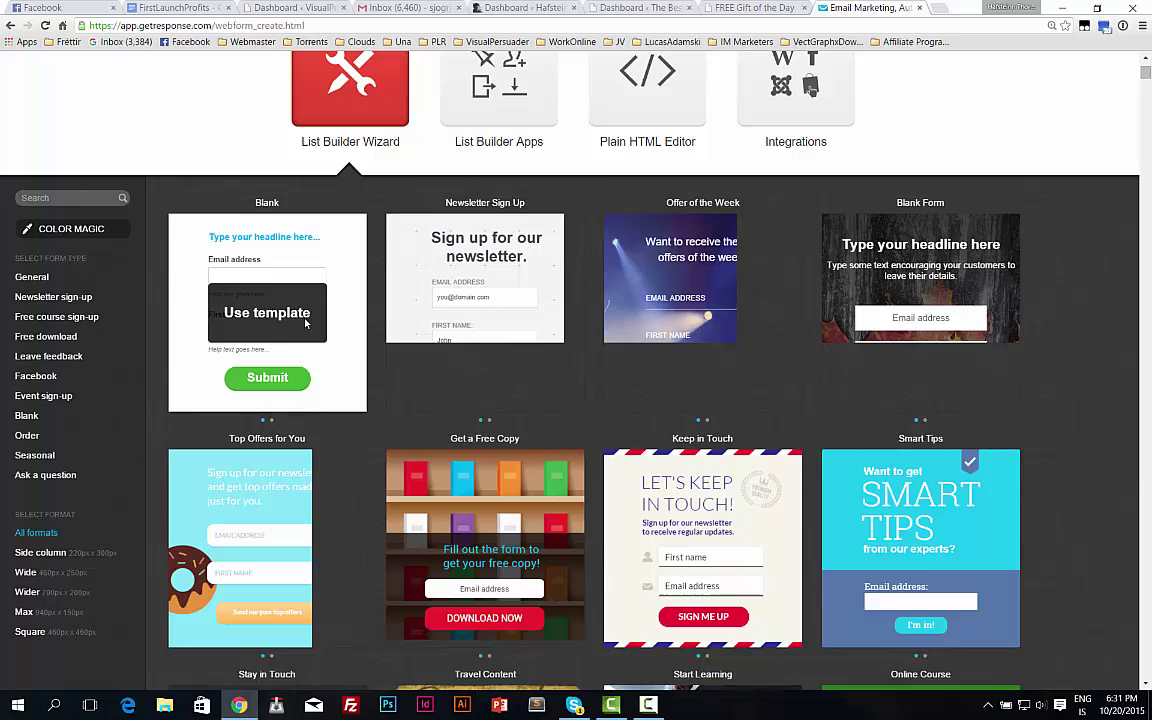
pyautogui.scroll(-1, 278, 280)
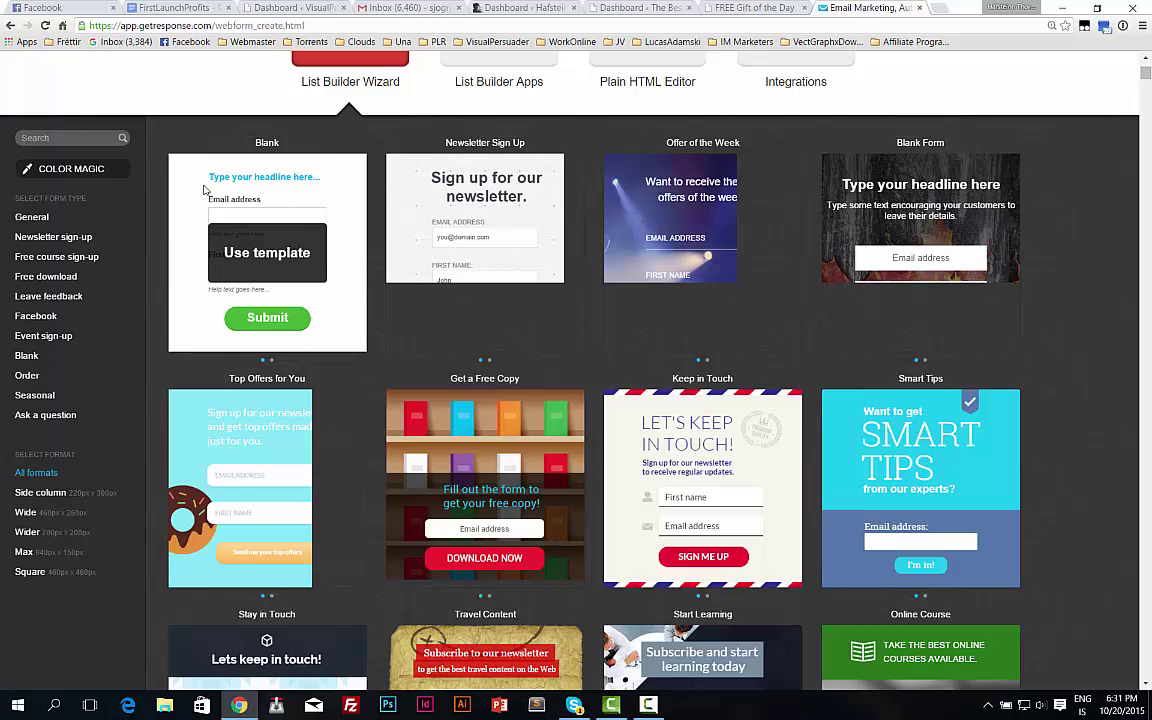
pyautogui.click(248, 240)
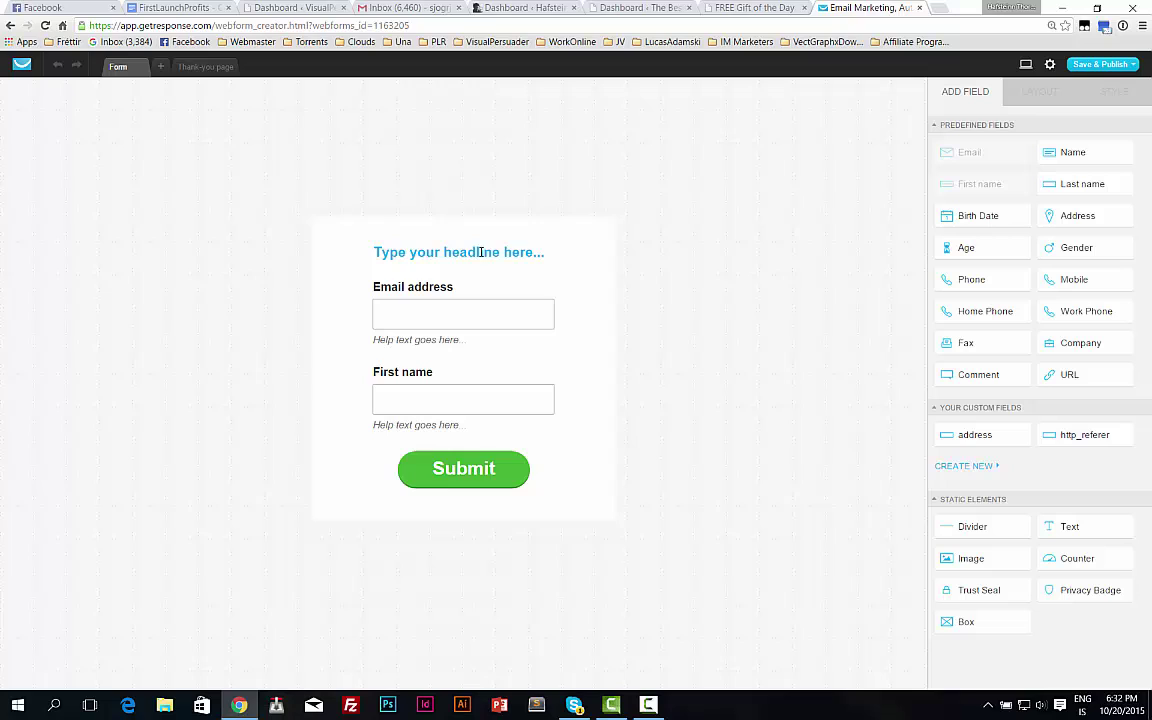
# Replace the placeholder headline with 'Free Sign Up to my newsletter', fixing the typos.
pyautogui.click(447, 252)
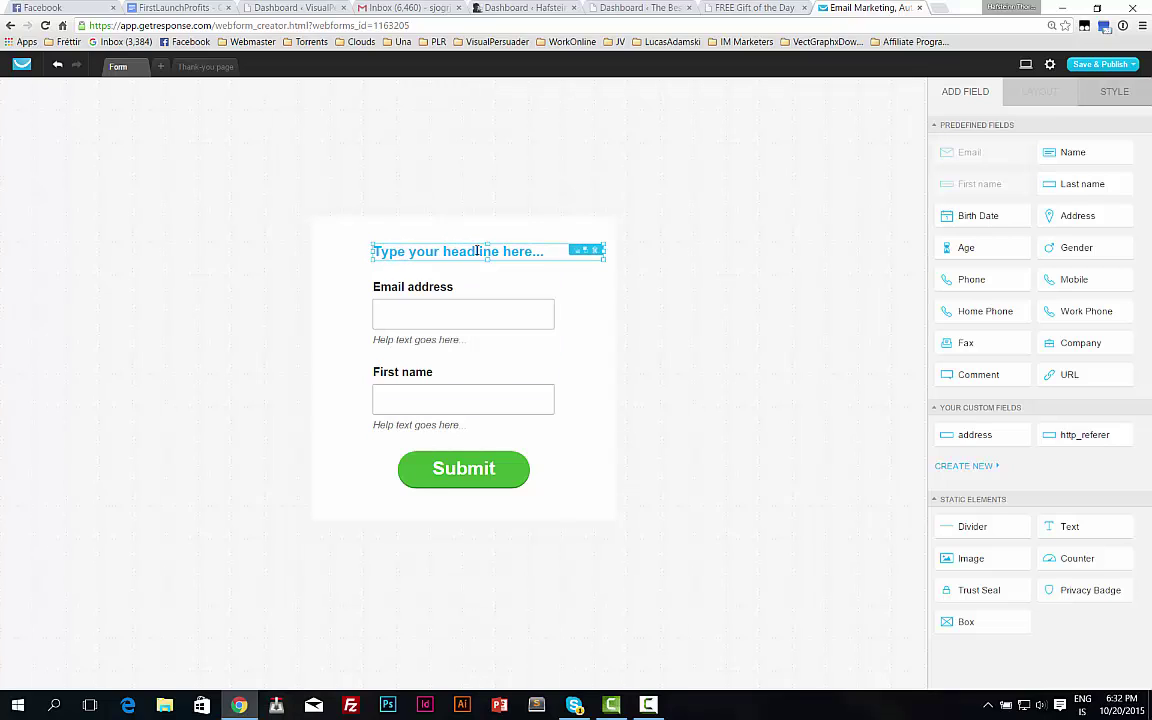
pyautogui.doubleClick(474, 252)
pyautogui.tripleClick(474, 252)
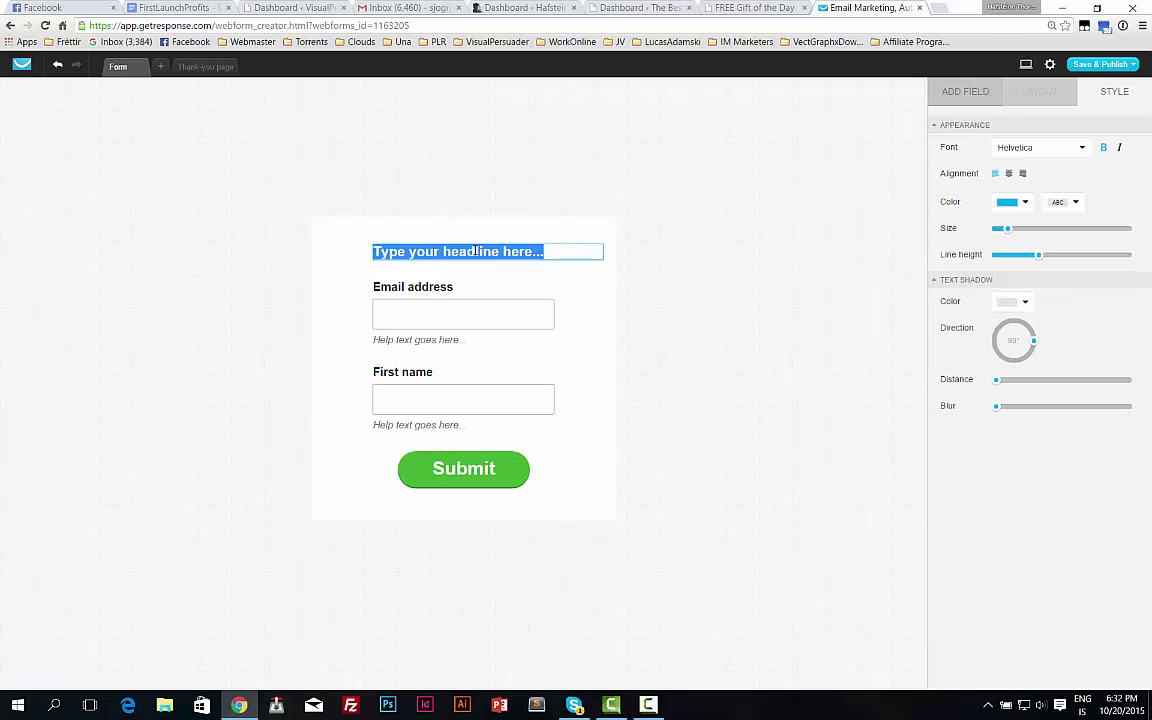
pyautogui.write('Sree Sig')
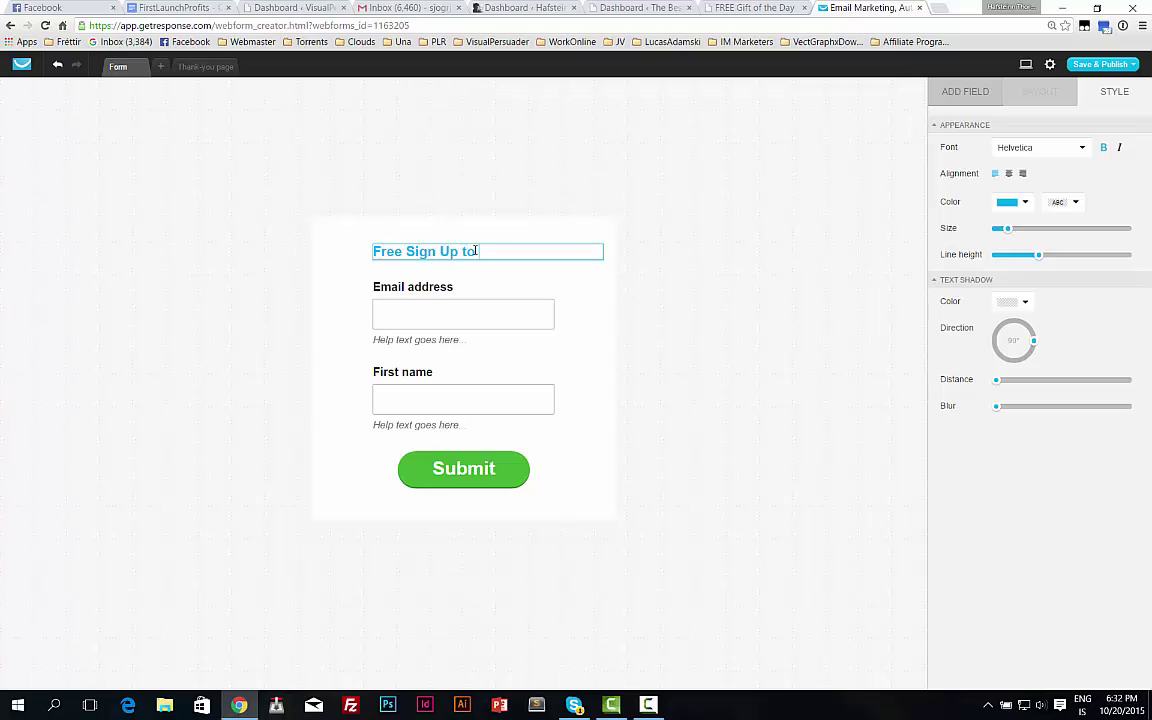
pyautogui.write('n Up to my newsl')
pyautogui.write('tter')
pyautogui.press('BackSpace')
pyautogui.press('BackSpace')
pyautogui.press('BackSpace')
pyautogui.press('BackSpace')
# Remove the help text from the Email address and First name fields.
pyautogui.click(425, 339)
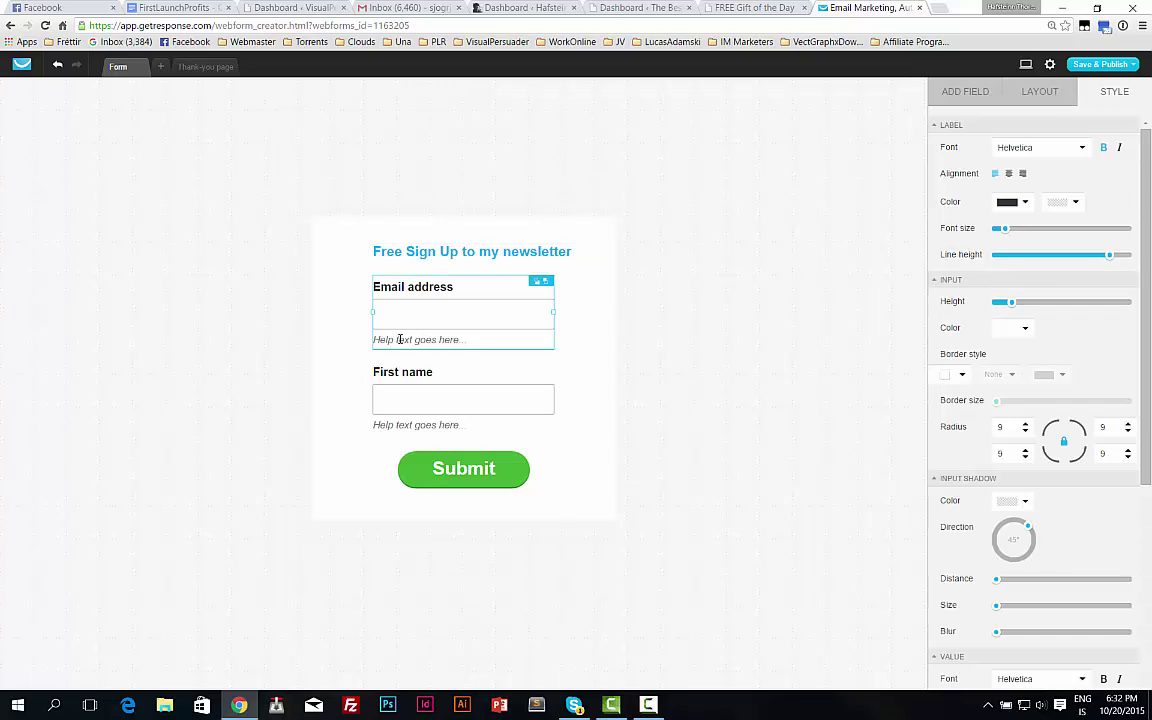
pyautogui.click(1040, 93)
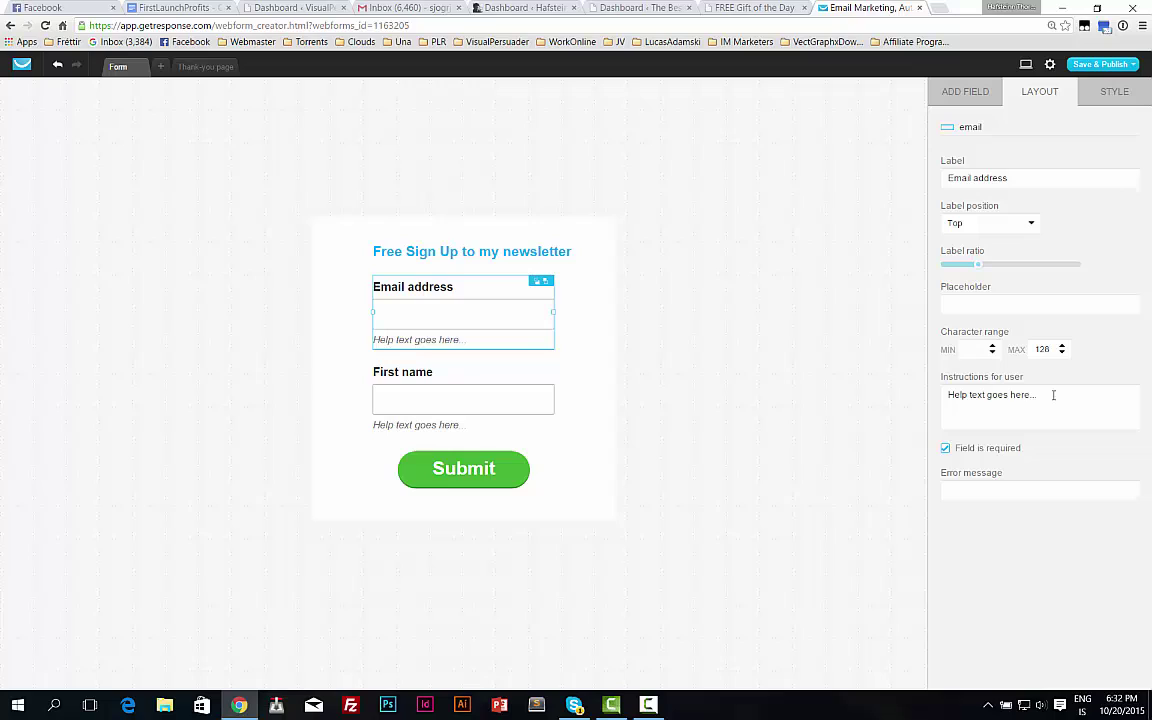
pyautogui.moveTo(1052, 400); pyautogui.dragTo(814, 383)
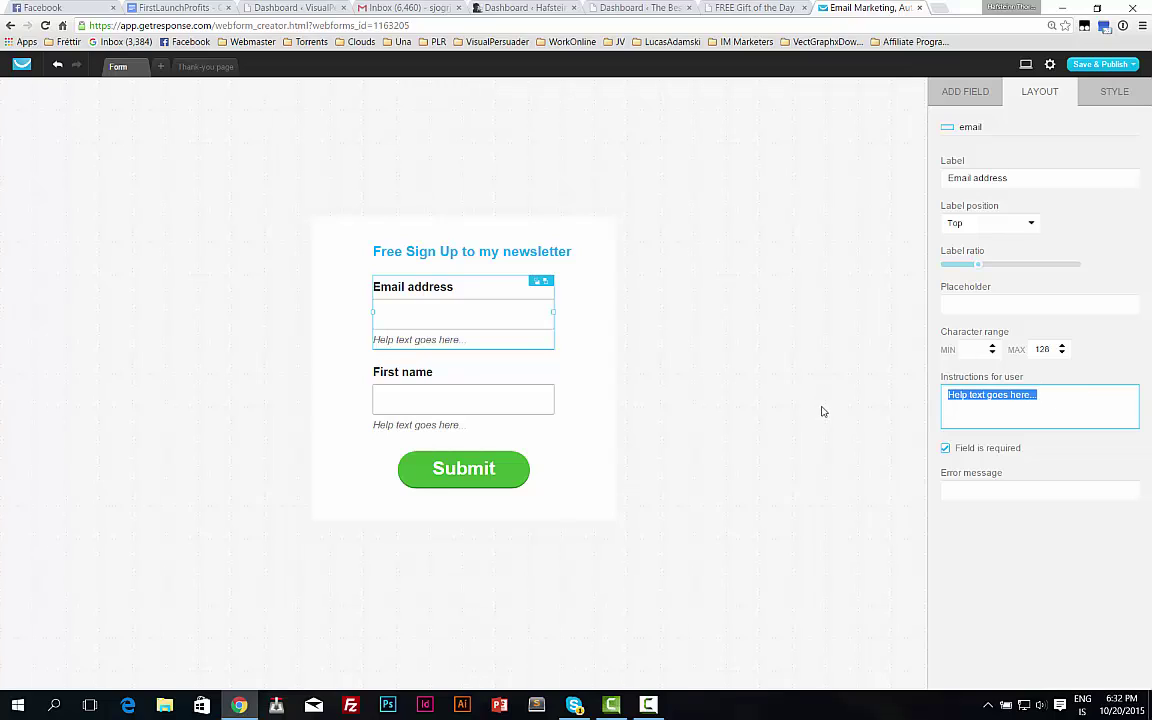
pyautogui.press('BackSpace')
pyautogui.click(430, 384)
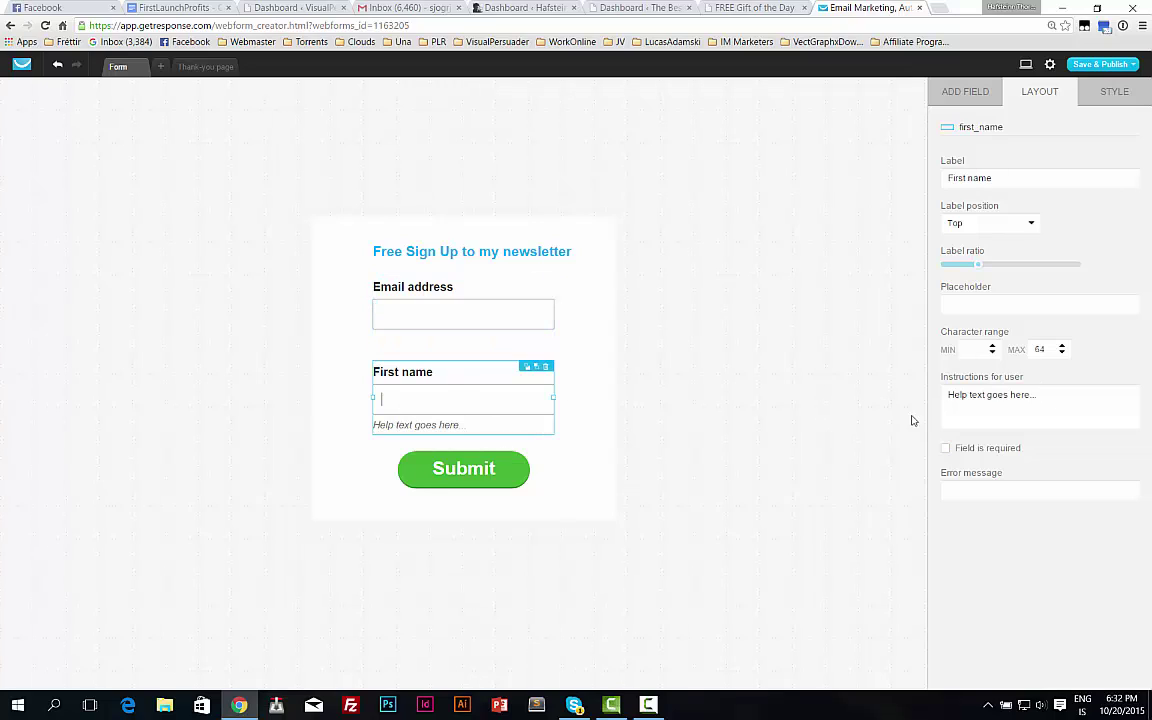
pyautogui.click(1048, 400)
# Restack the form: Submit at the bottom, First name above it, Email above that, heading on top.
pyautogui.click(449, 468)
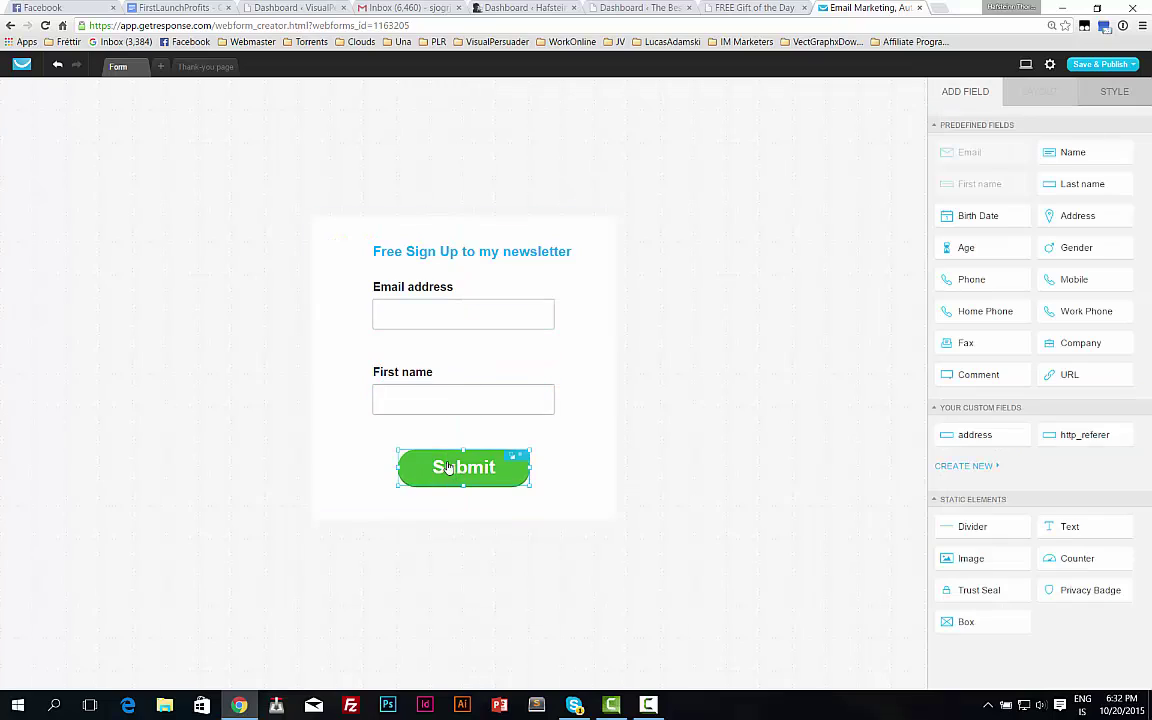
pyautogui.moveTo(449, 468); pyautogui.dragTo(384, 491)
pyautogui.click(424, 398)
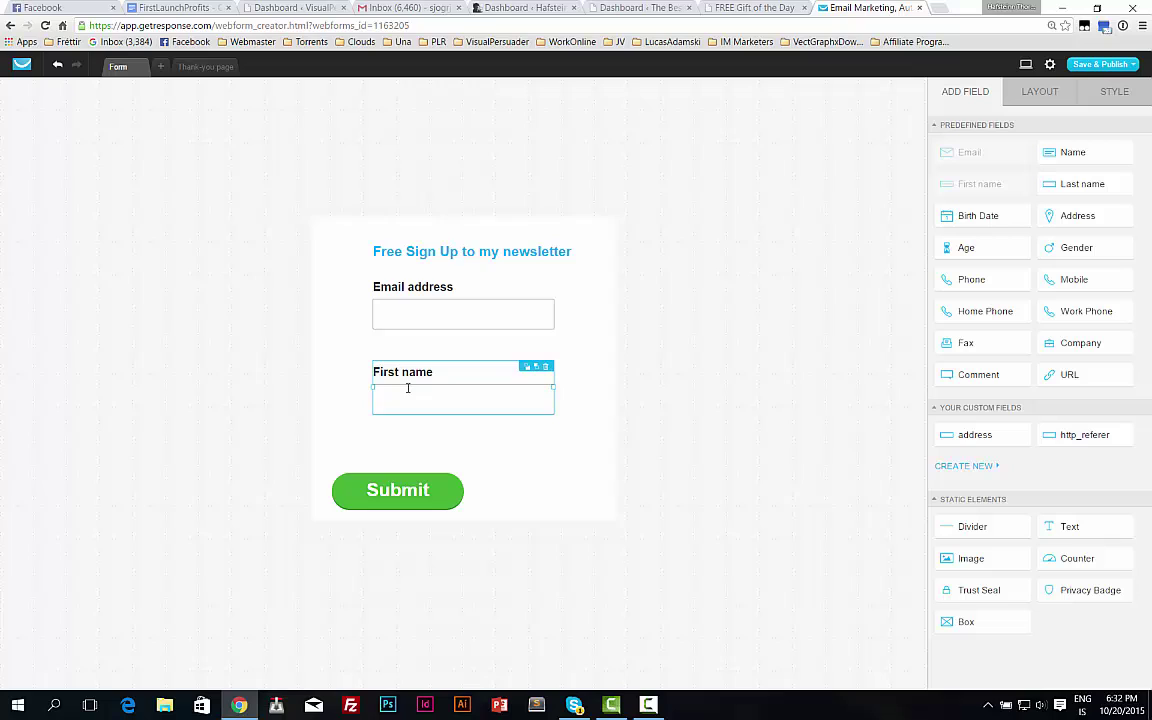
pyautogui.moveTo(406, 388); pyautogui.dragTo(370, 434)
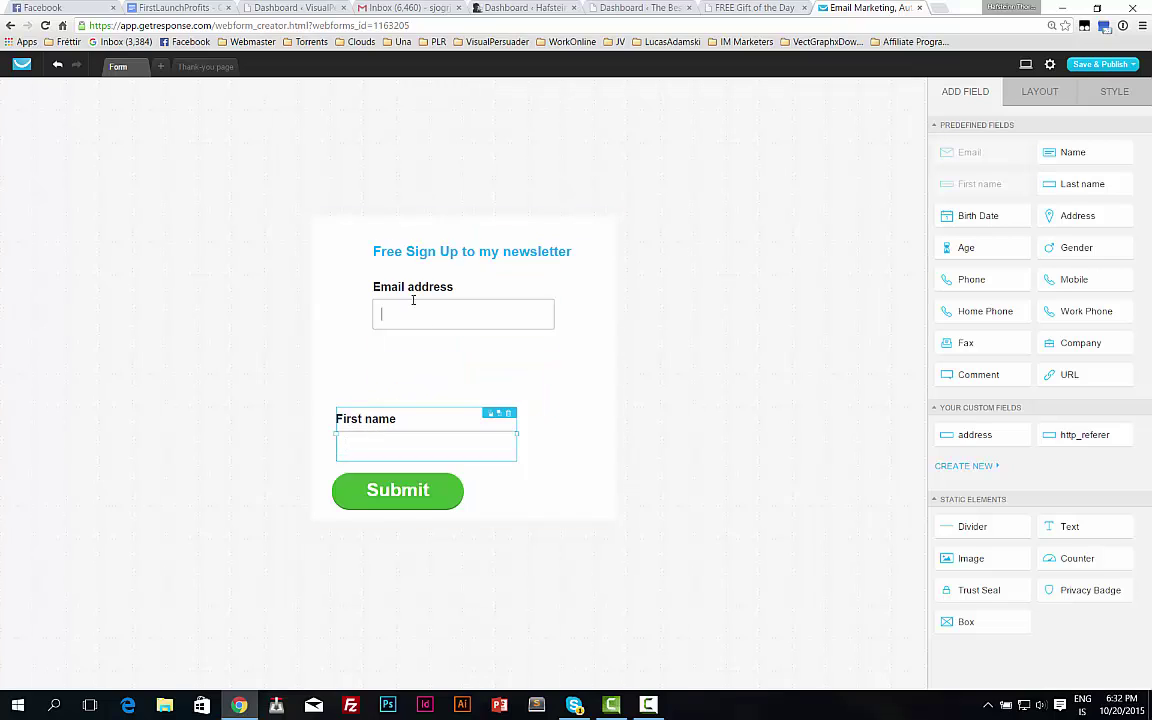
pyautogui.moveTo(410, 310); pyautogui.dragTo(388, 381)
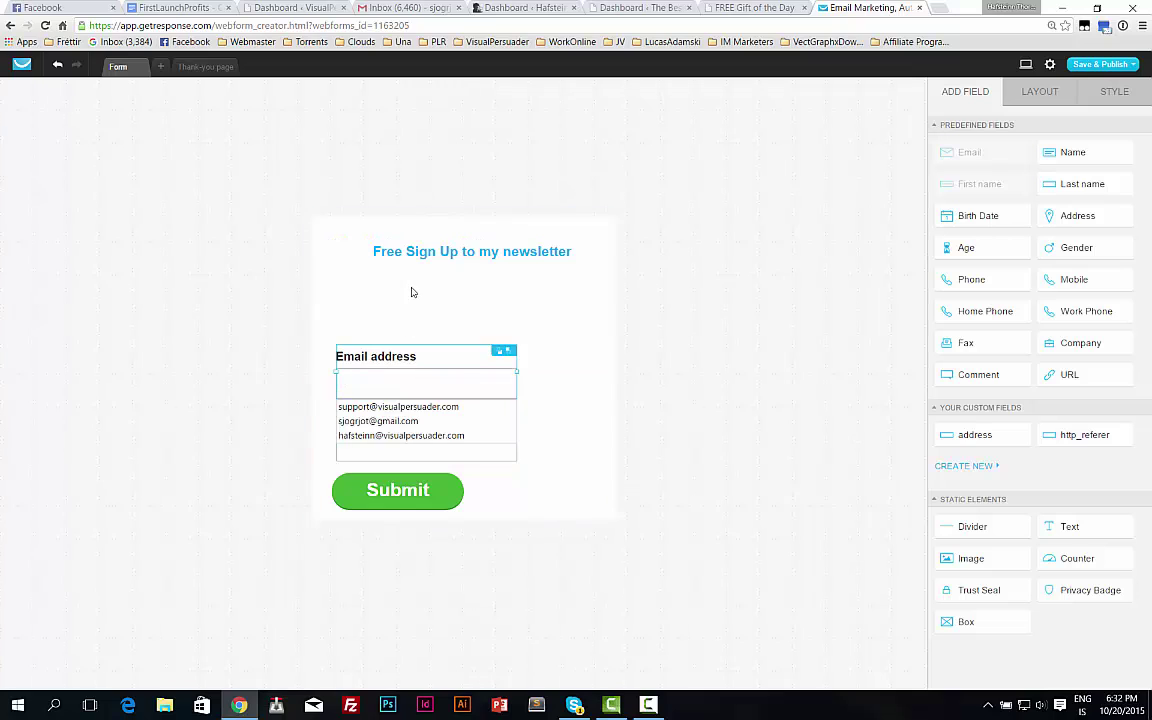
pyautogui.click(447, 292)
pyautogui.moveTo(431, 248); pyautogui.dragTo(457, 317)
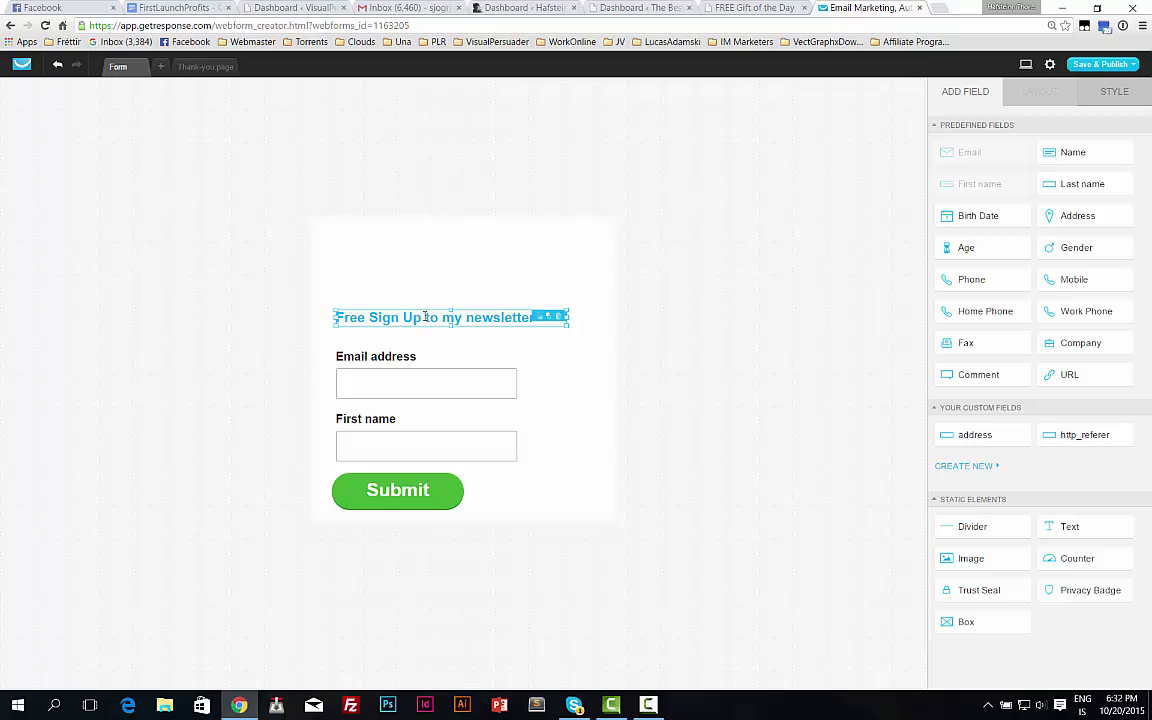
# Enlarge the heading text to size 38 so it wraps onto two lines.
pyautogui.doubleClick(385, 317)
pyautogui.tripleClick(459, 317)
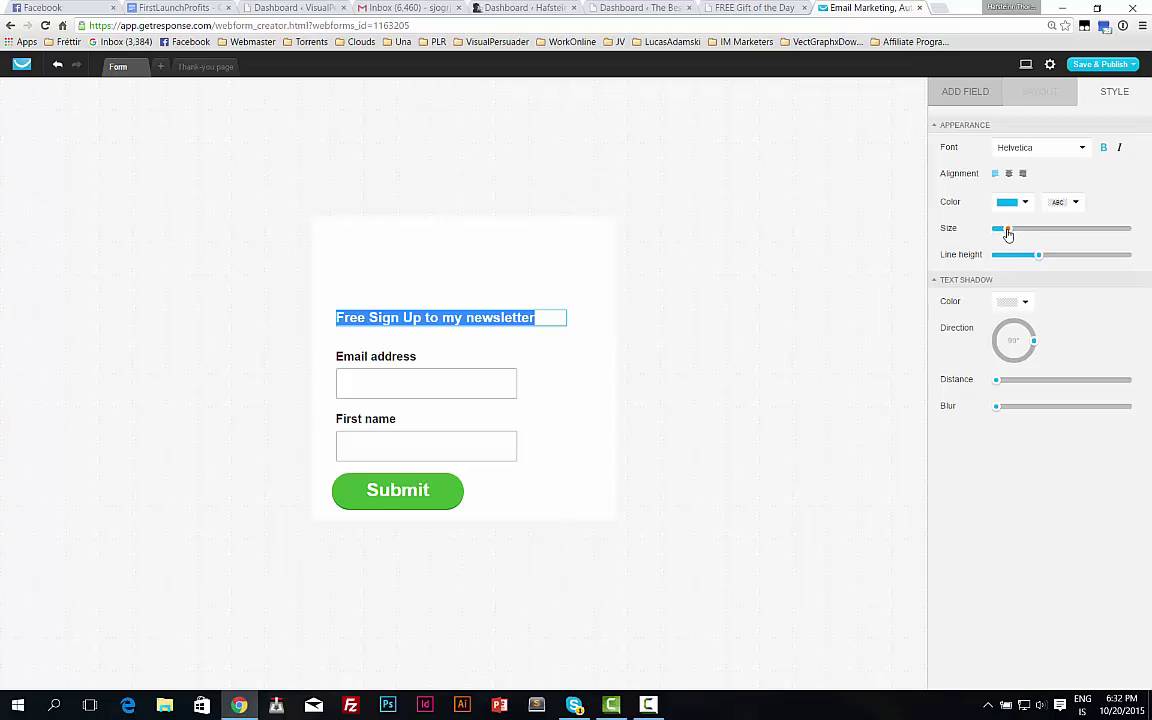
pyautogui.moveTo(1008, 232); pyautogui.dragTo(1022, 228)
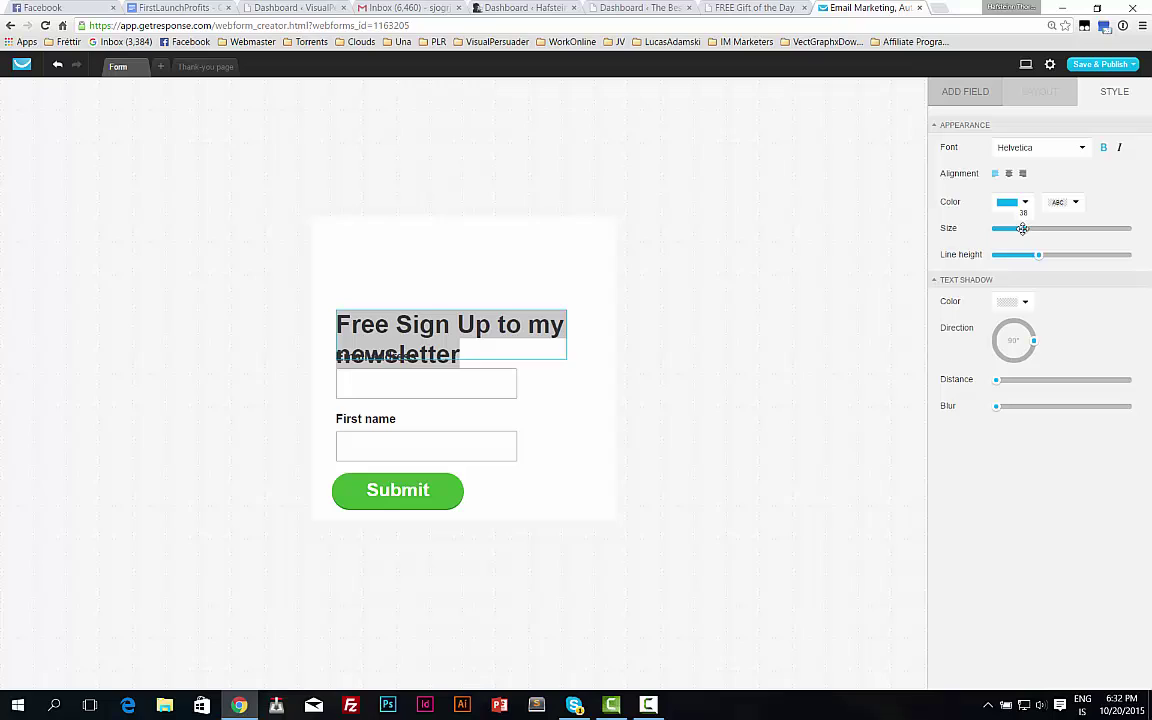
pyautogui.click(417, 282)
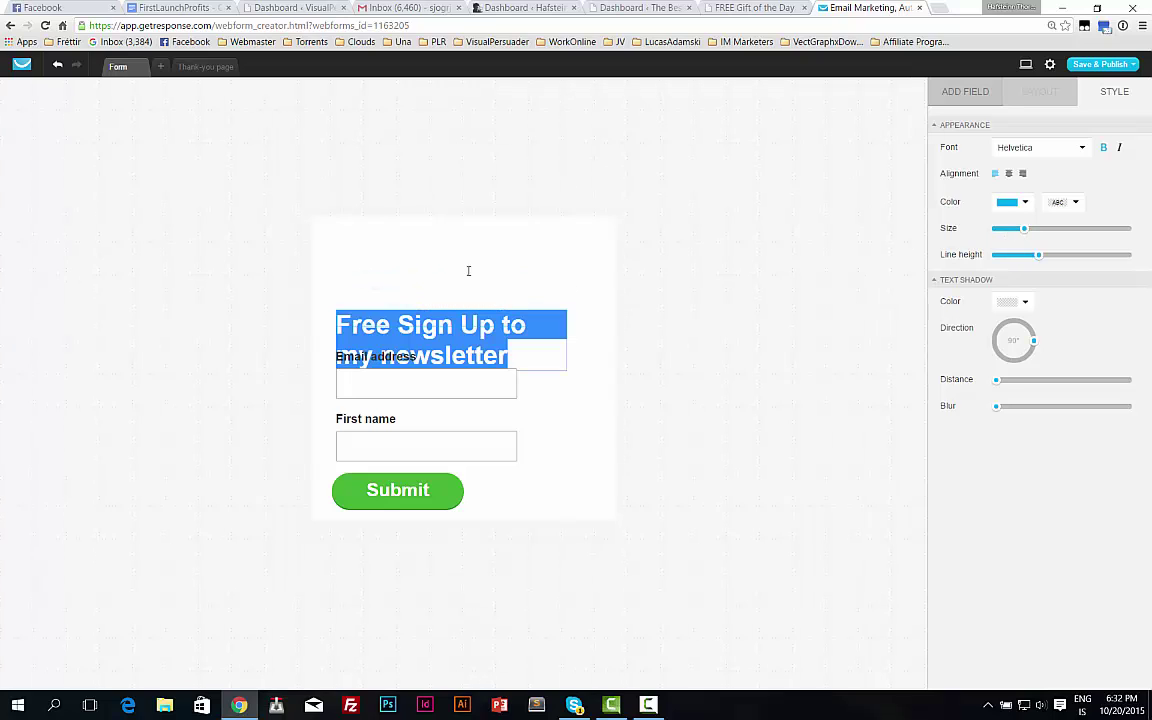
pyautogui.click(617, 327)
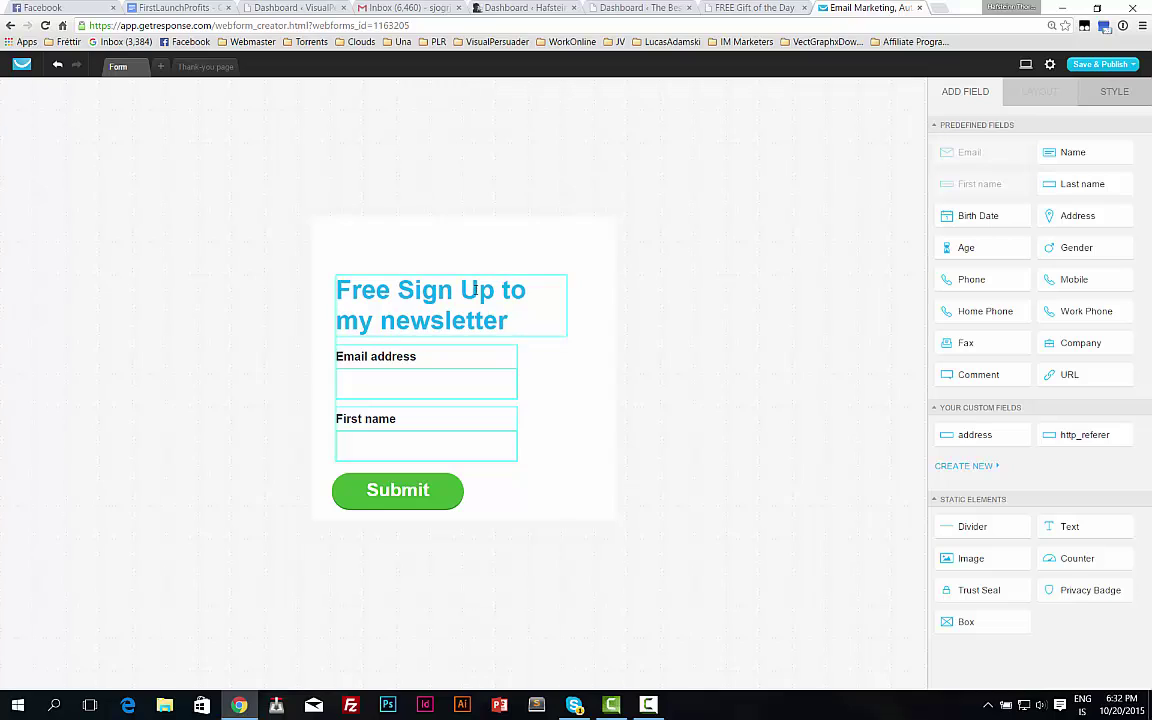
# Narrow the form container and centre the Submit button beneath the fields.
pyautogui.click(489, 303)
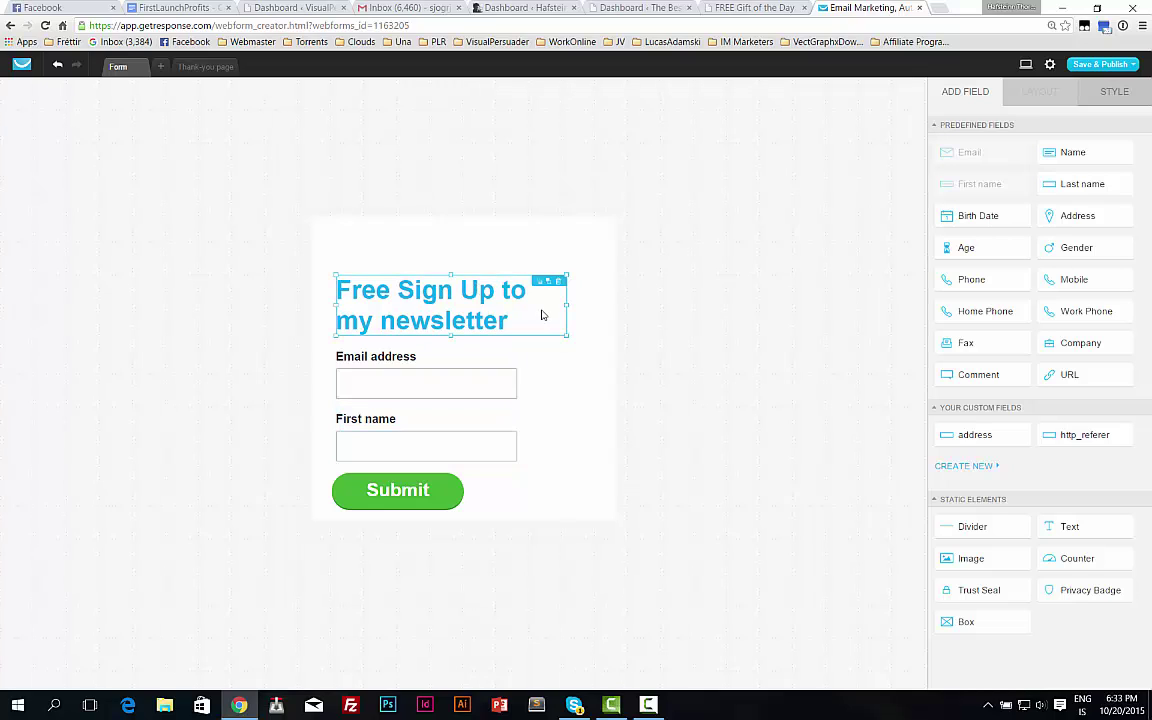
pyautogui.click(406, 236)
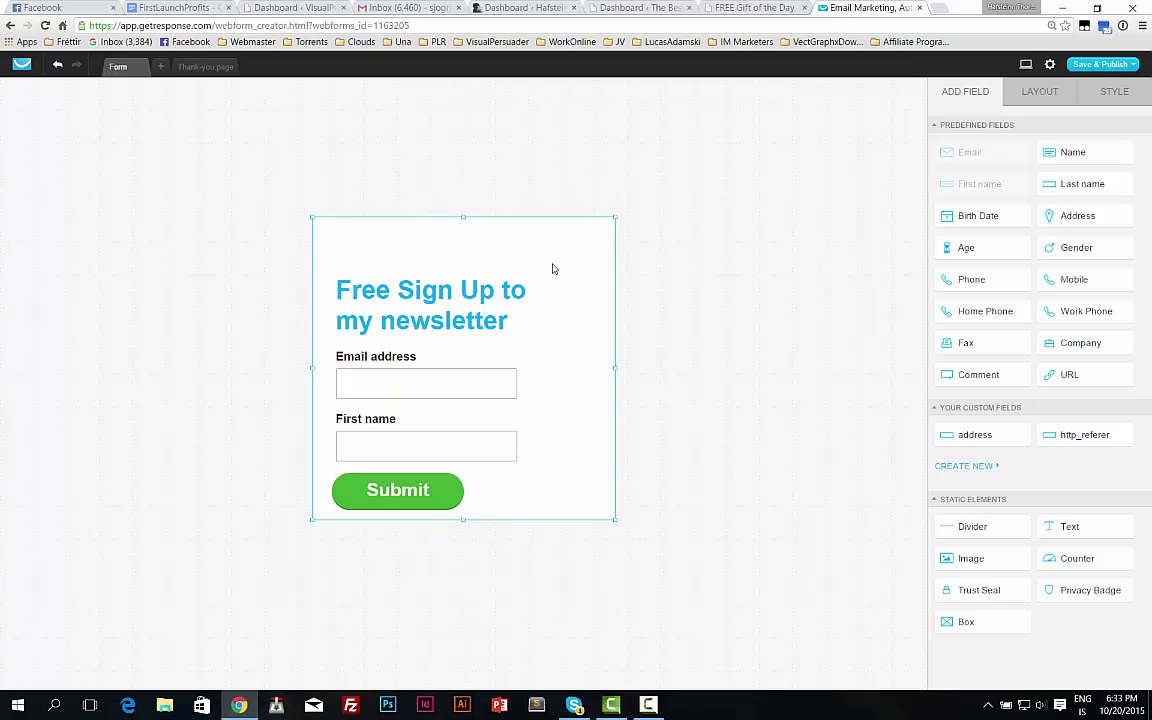
pyautogui.moveTo(614, 215); pyautogui.dragTo(584, 230)
pyautogui.click(442, 478)
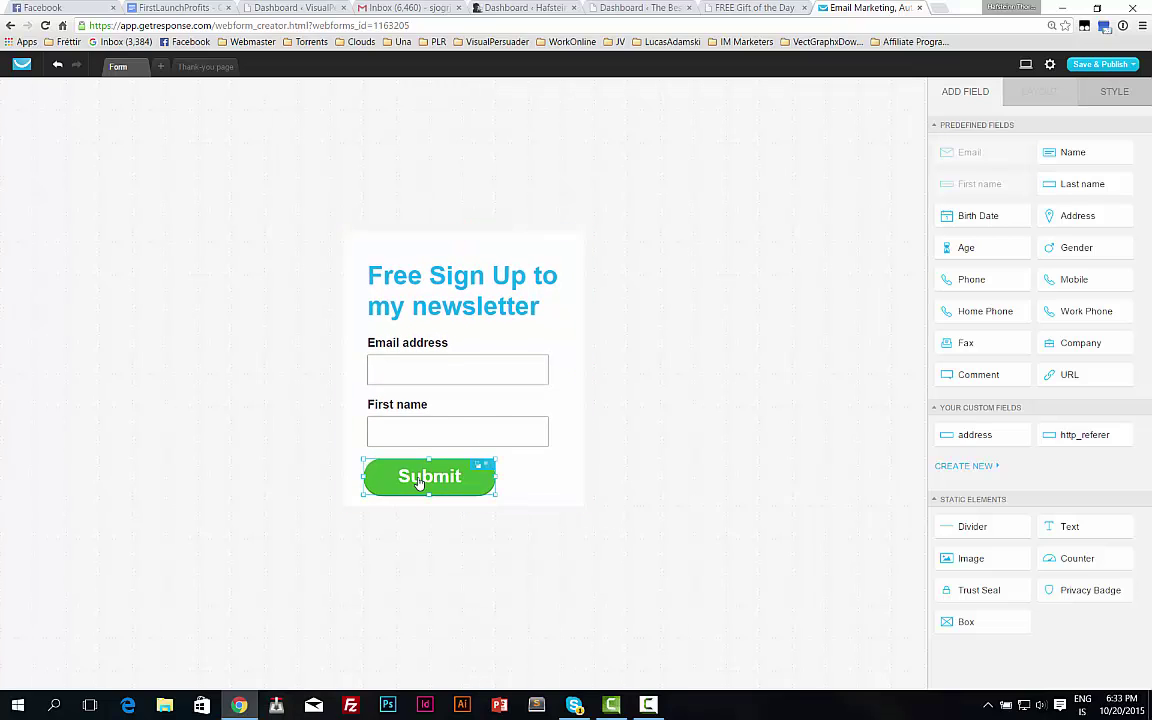
pyautogui.moveTo(424, 481); pyautogui.dragTo(458, 478)
pyautogui.click(452, 252)
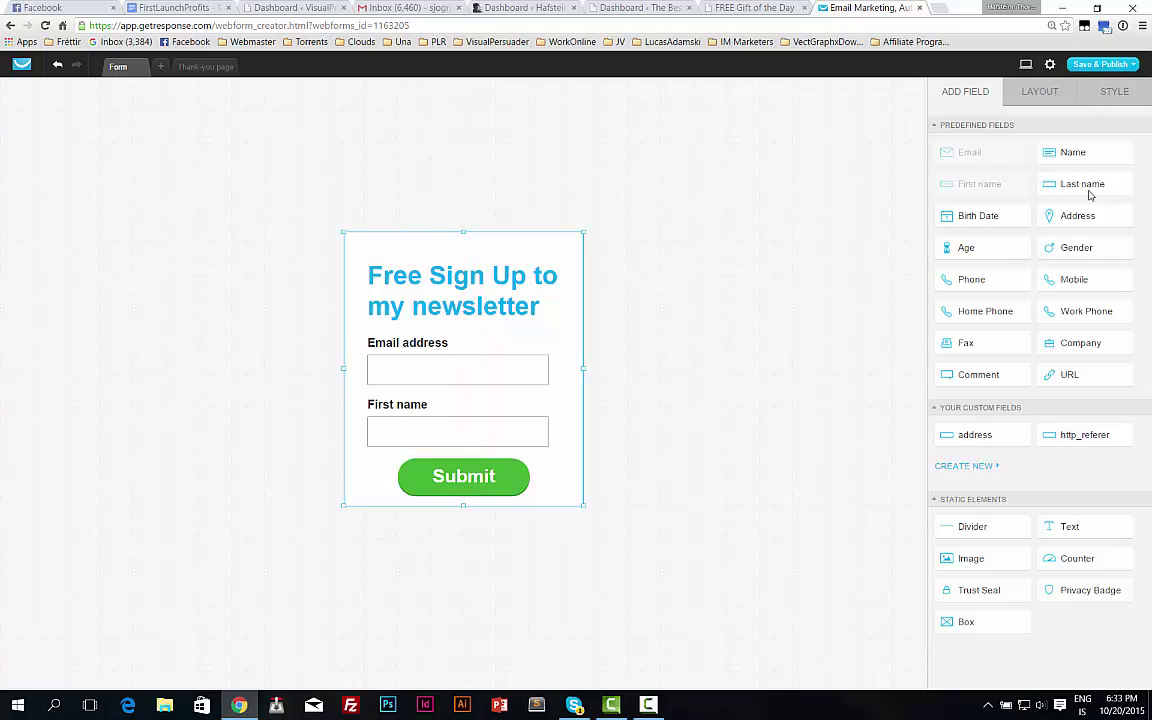
# Change the form's background colour from white to blue in the Style settings.
pyautogui.click(1045, 93)
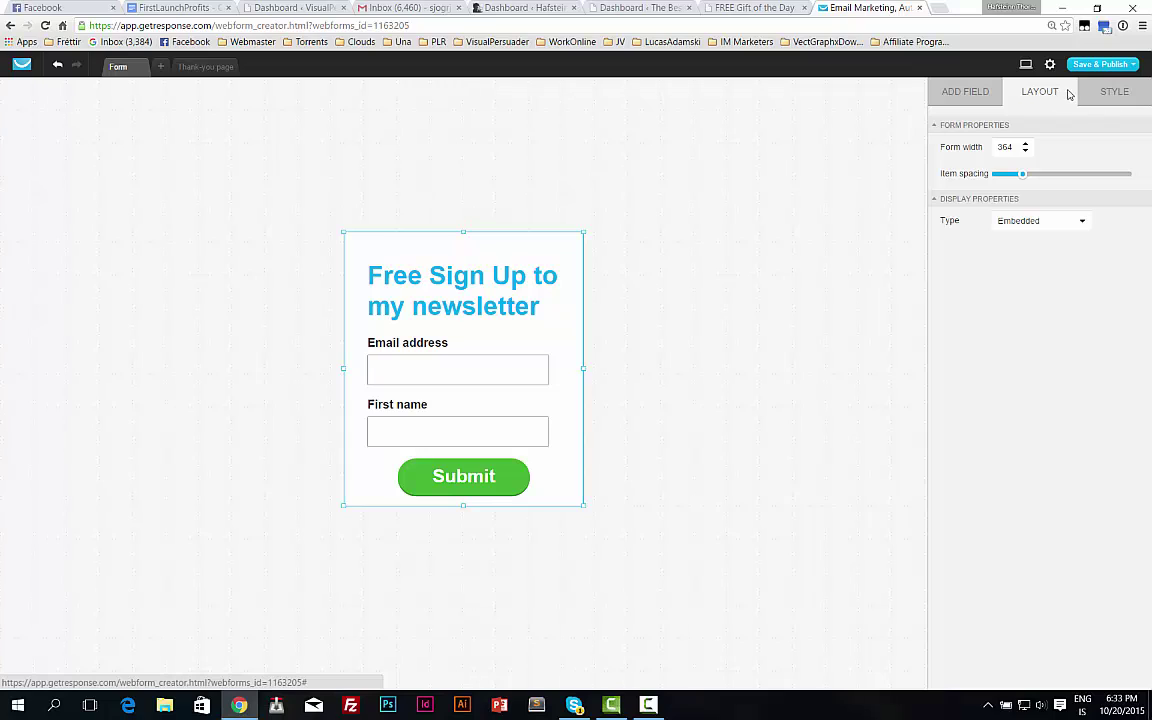
pyautogui.click(1115, 95)
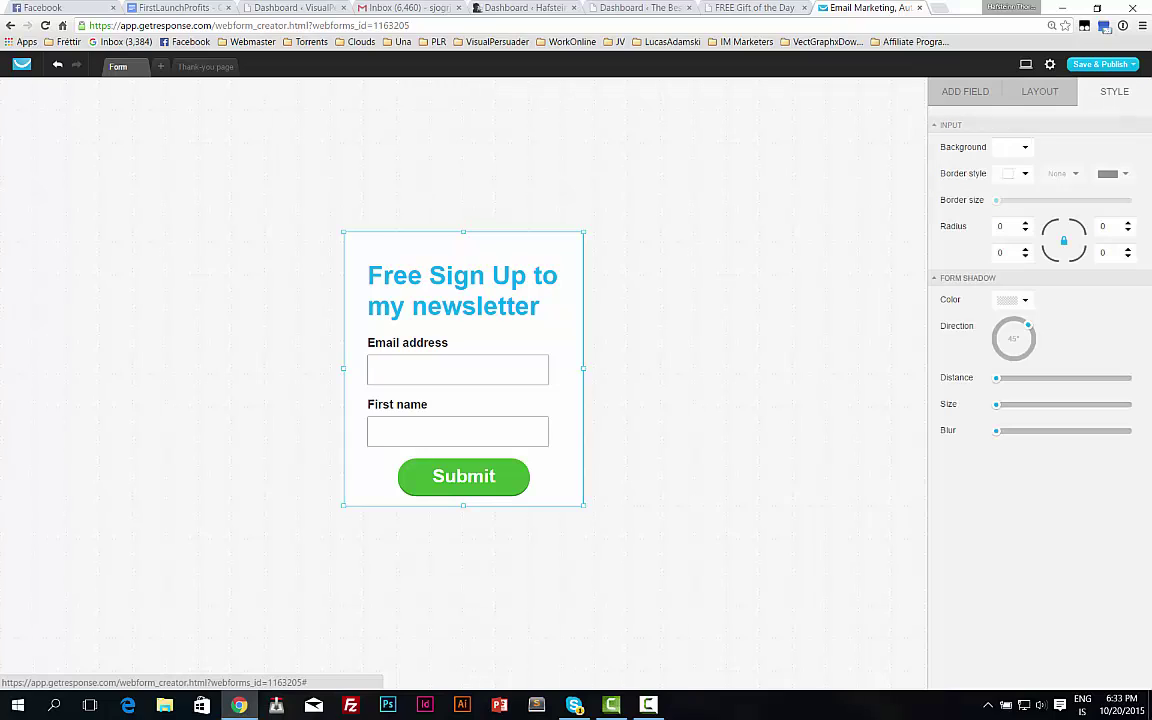
pyautogui.click(1014, 147)
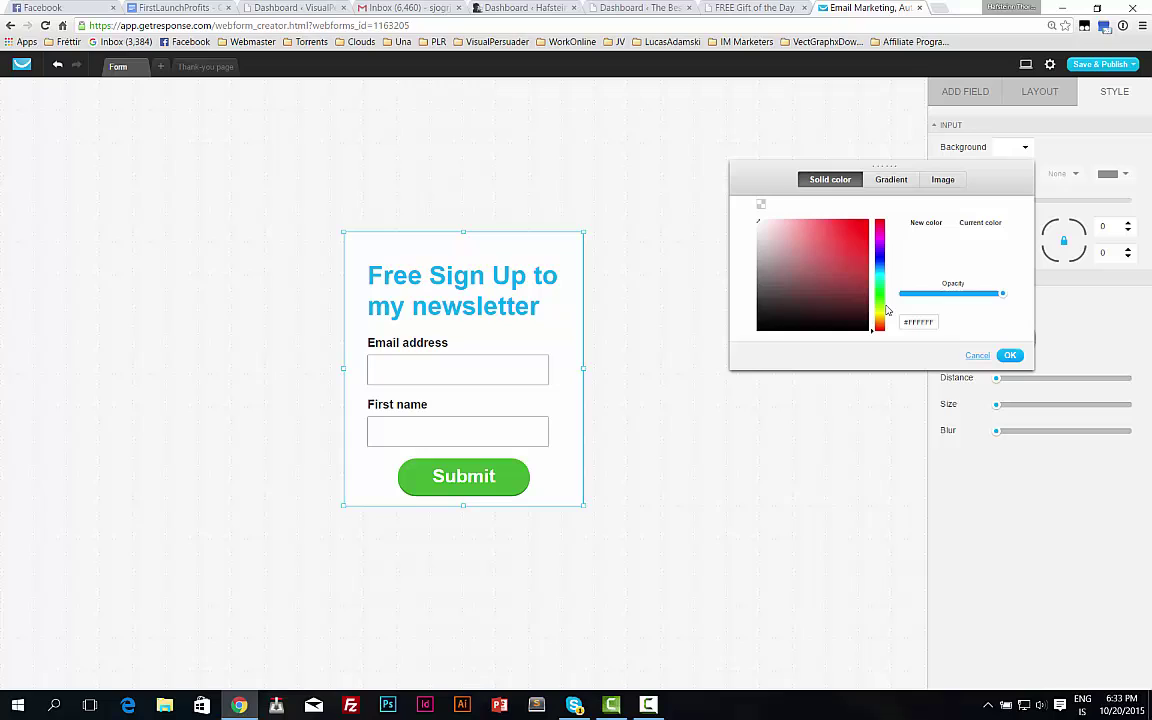
pyautogui.click(880, 311)
pyautogui.moveTo(833, 234); pyautogui.dragTo(867, 250)
pyautogui.click(879, 263)
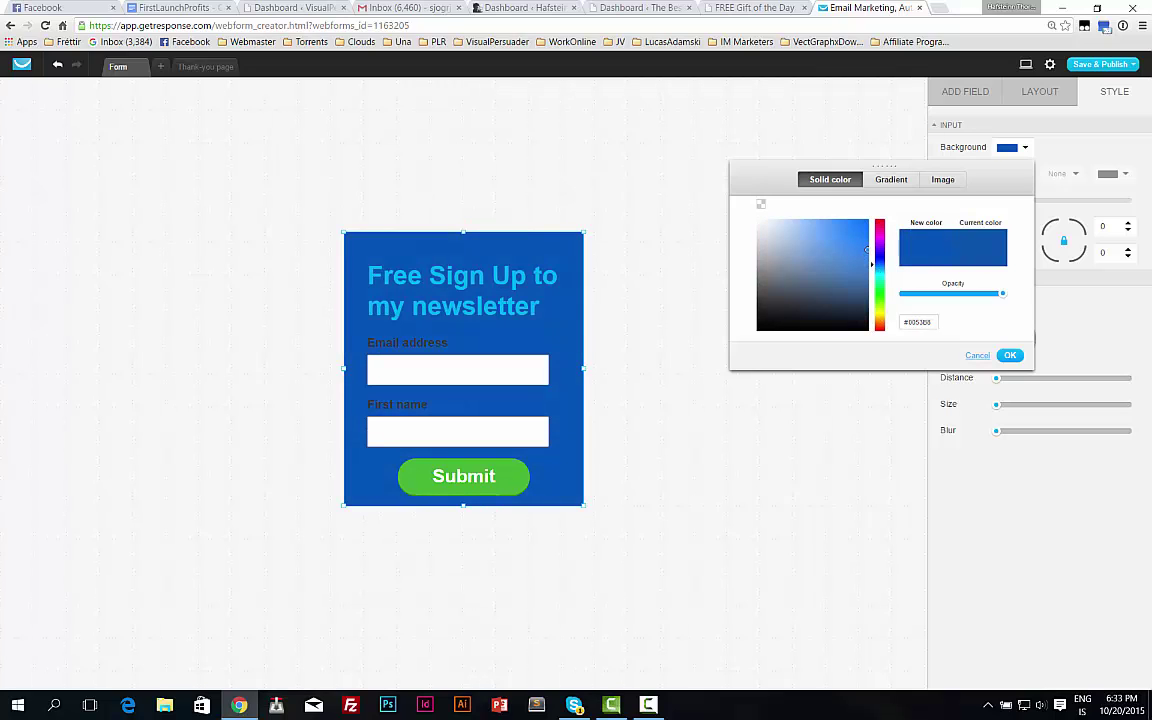
pyautogui.click(627, 347)
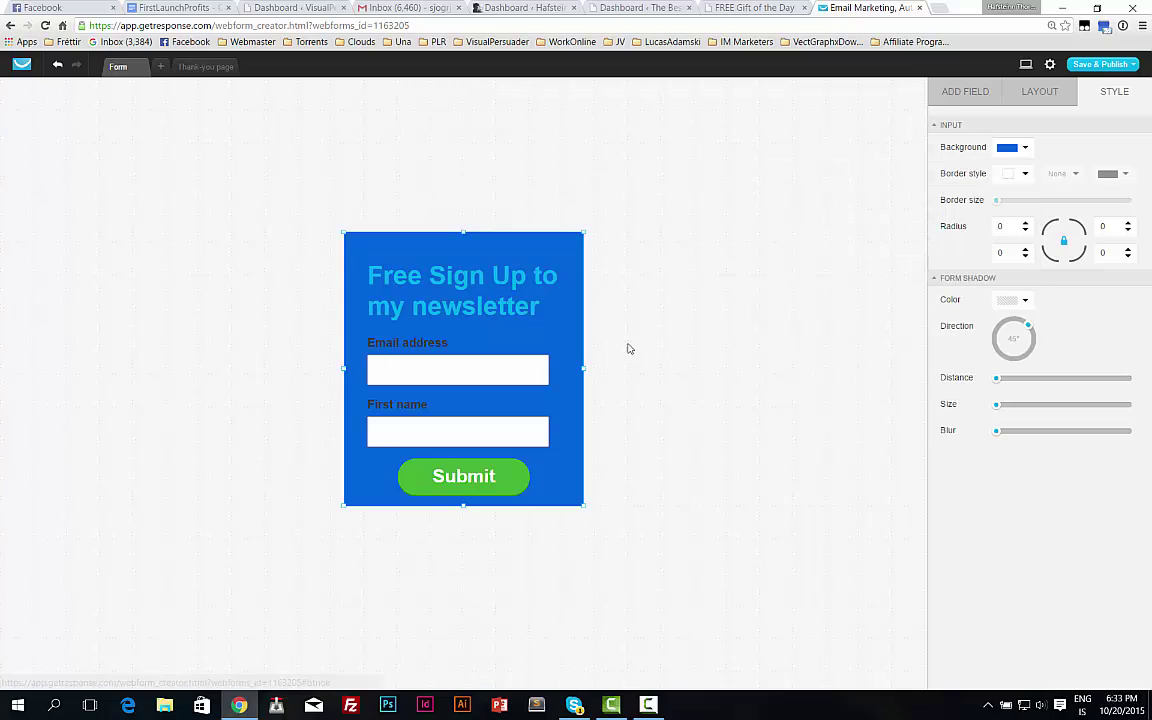
# Try a red background, then settle on light blue #3CA2E8.
pyautogui.click(1026, 149)
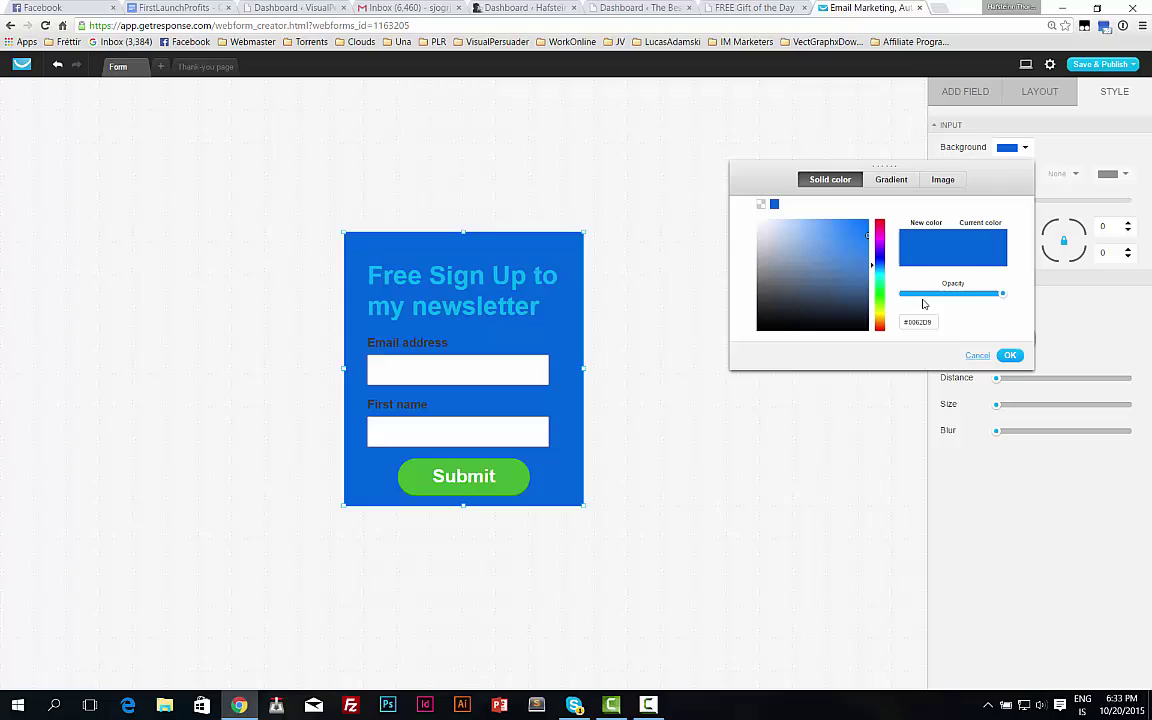
pyautogui.click(879, 224)
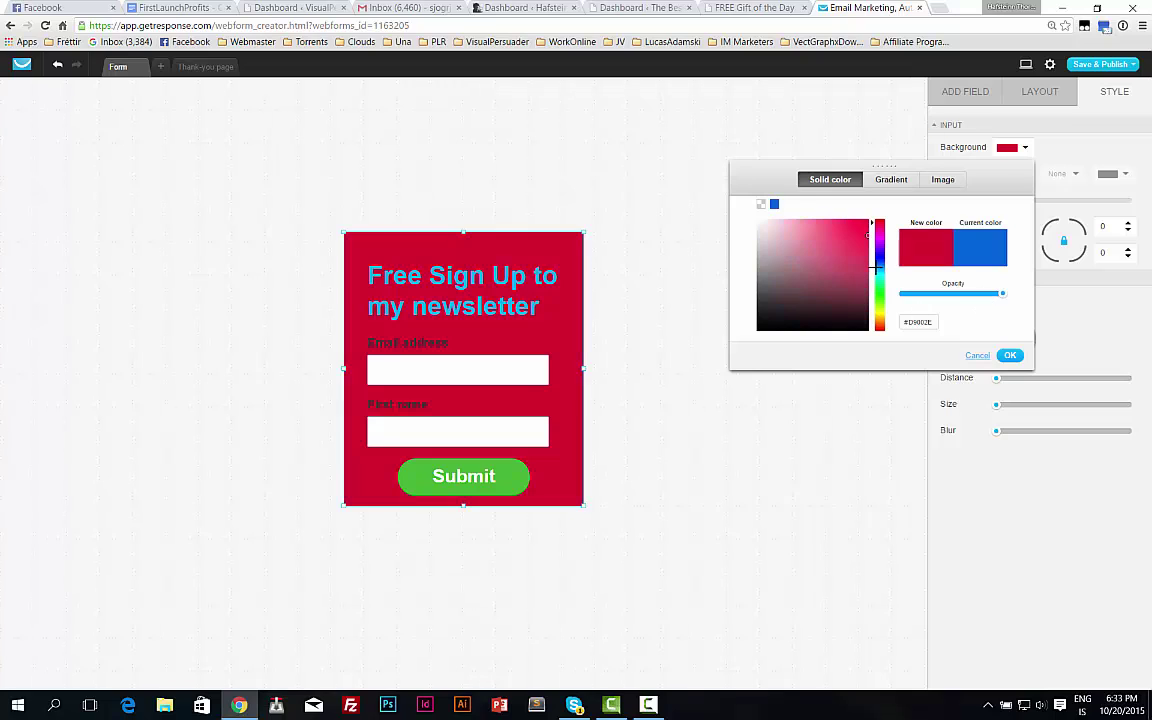
pyautogui.click(879, 263)
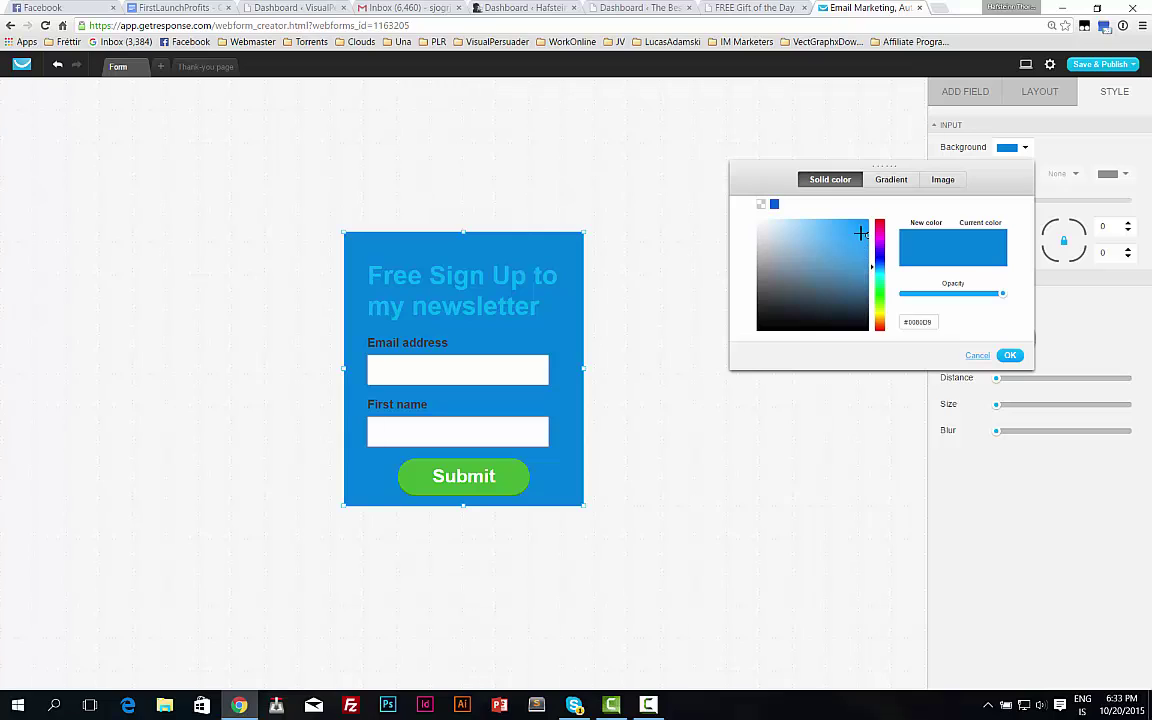
pyautogui.click(839, 229)
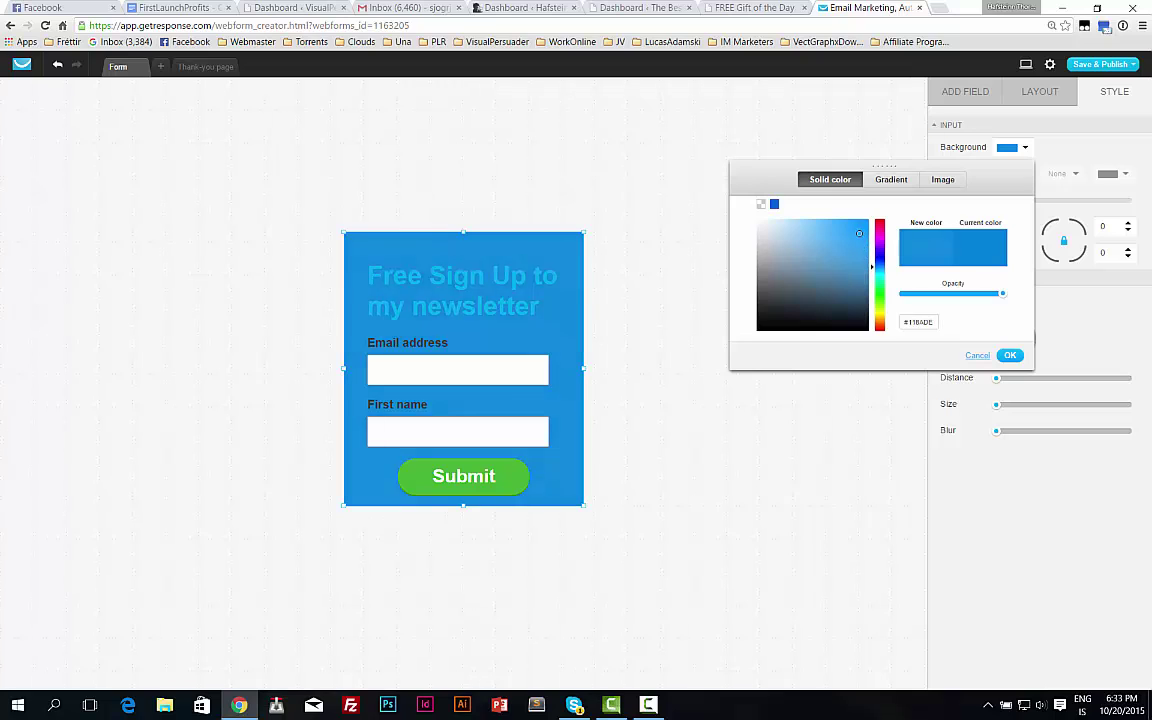
pyautogui.click(1010, 355)
# Make the heading text white (#FFFFFF).
pyautogui.click(486, 272)
pyautogui.tripleClick(486, 272)
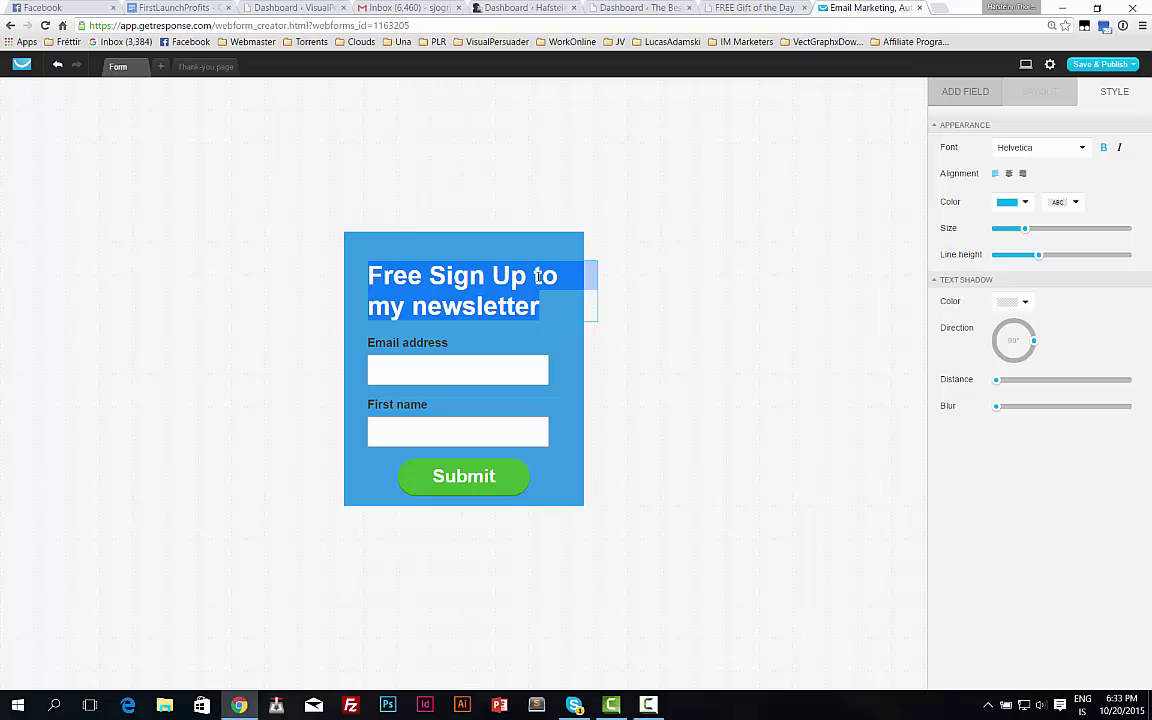
pyautogui.click(1026, 203)
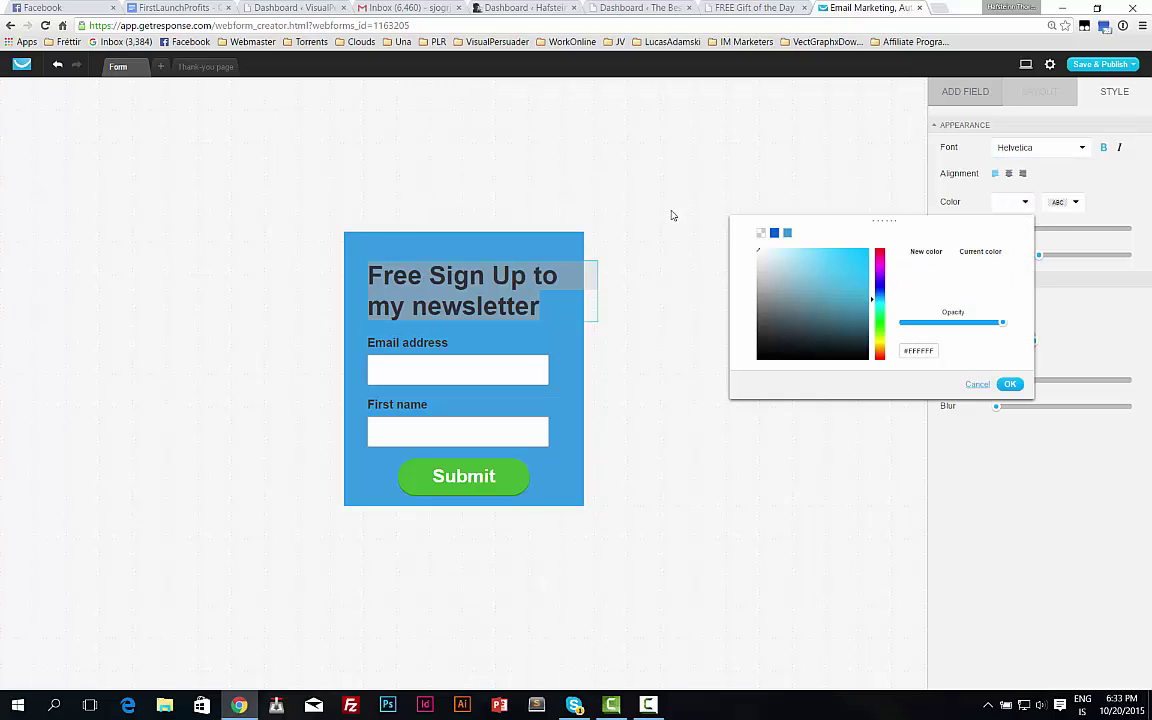
pyautogui.click(1012, 384)
pyautogui.click(500, 320)
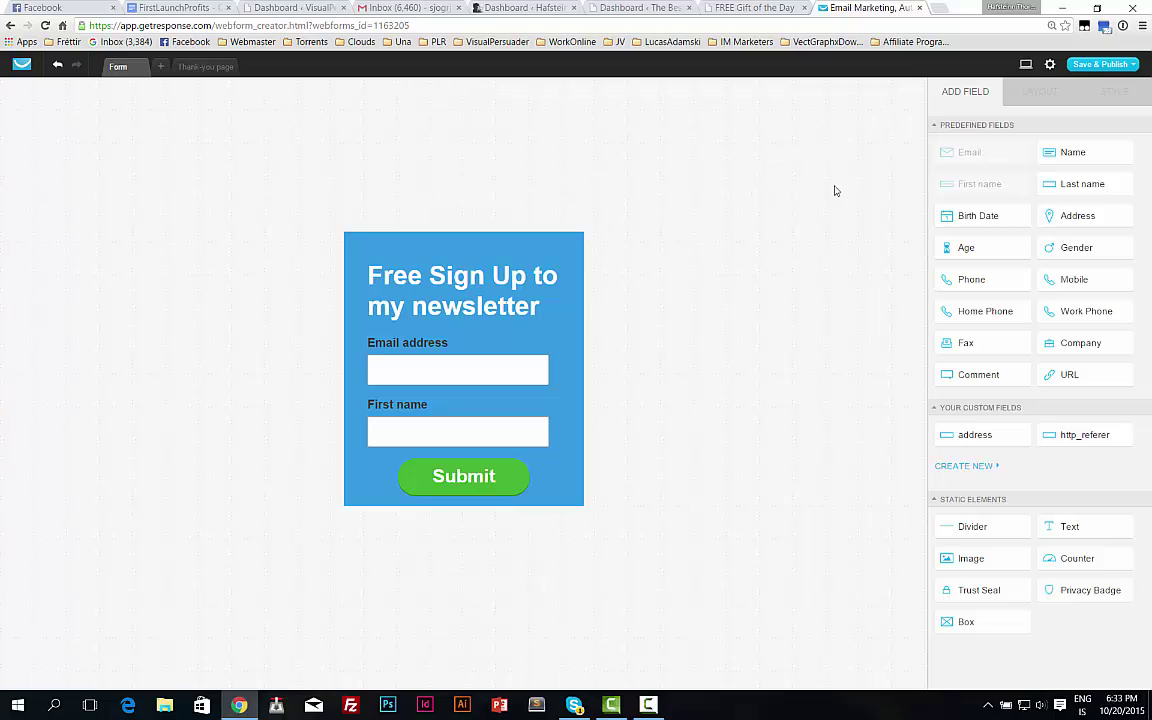
# Rename the form from Webform to 'Test - 20.10.2015' in Form settings.
pyautogui.click(1050, 64)
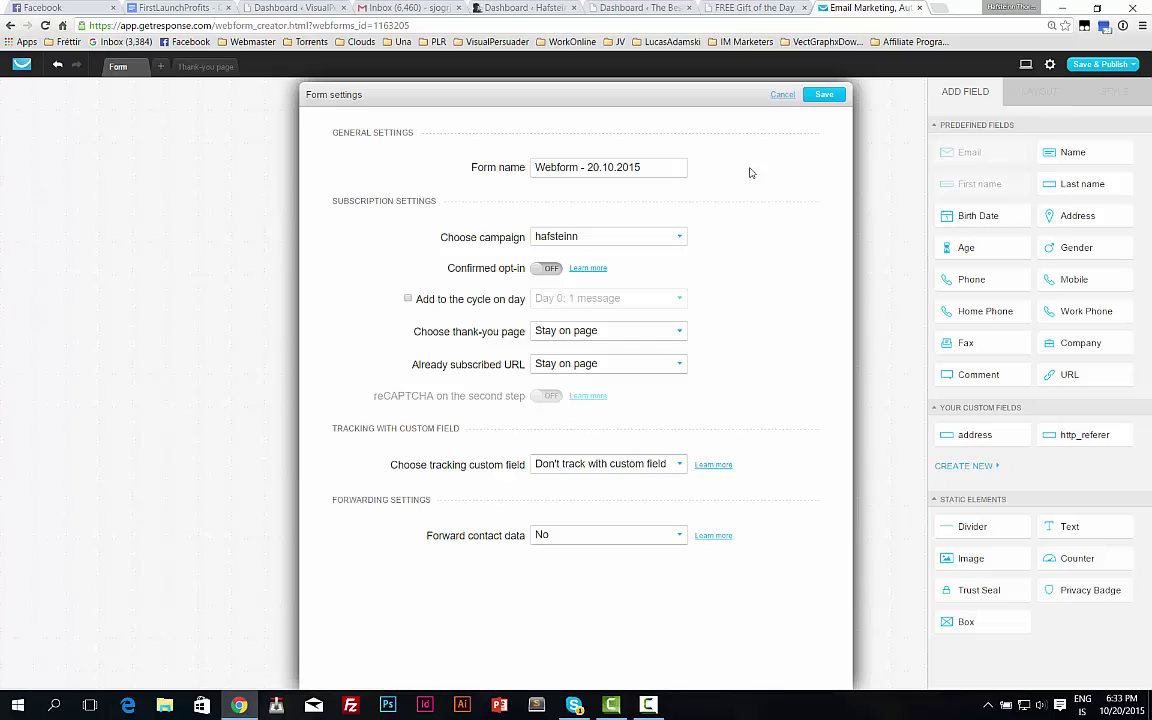
pyautogui.click(576, 167)
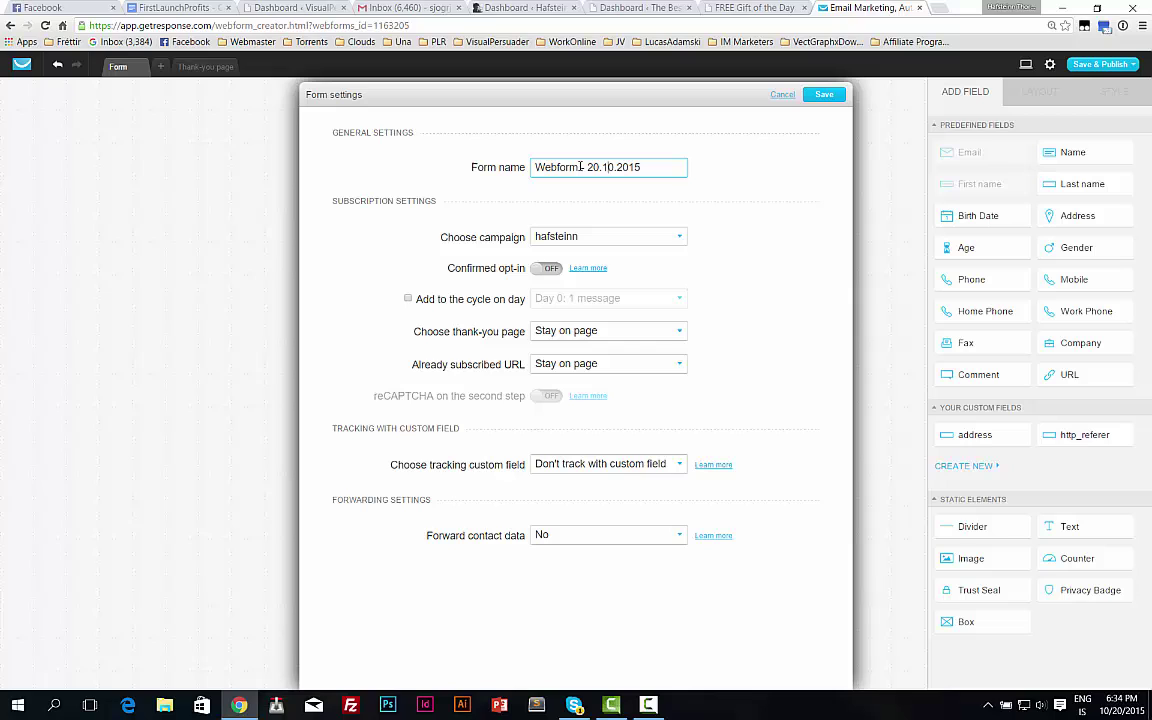
pyautogui.doubleClick(576, 167)
pyautogui.write('Test')
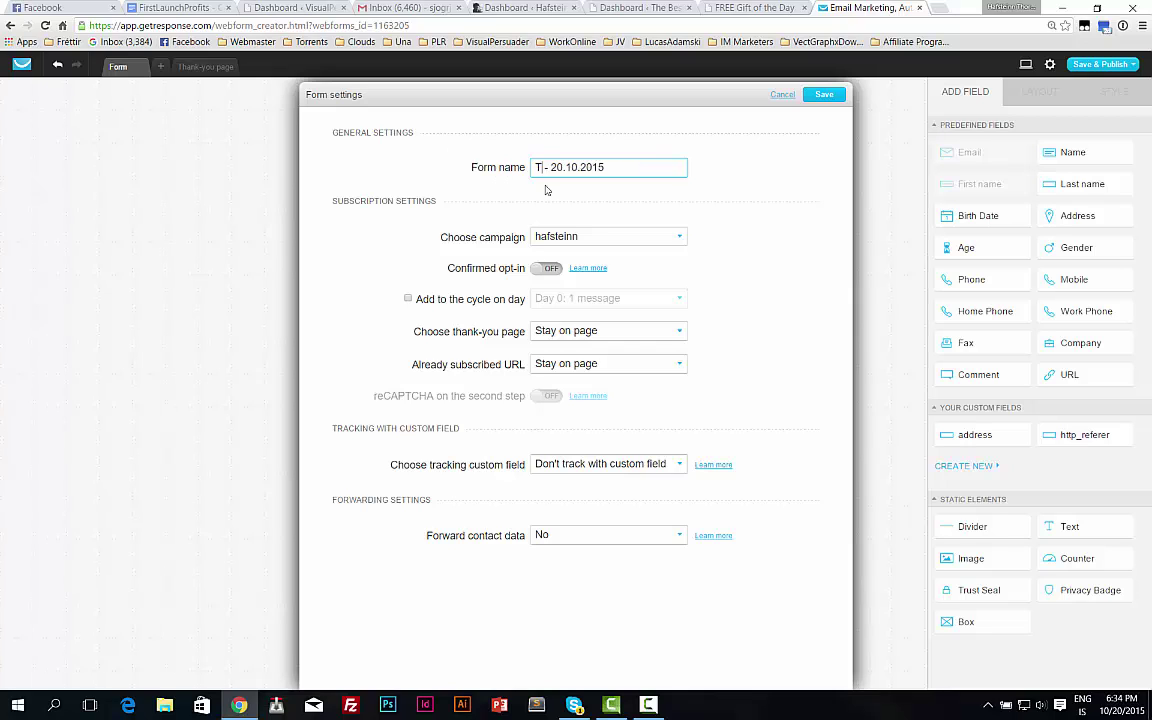
pyautogui.click(596, 252)
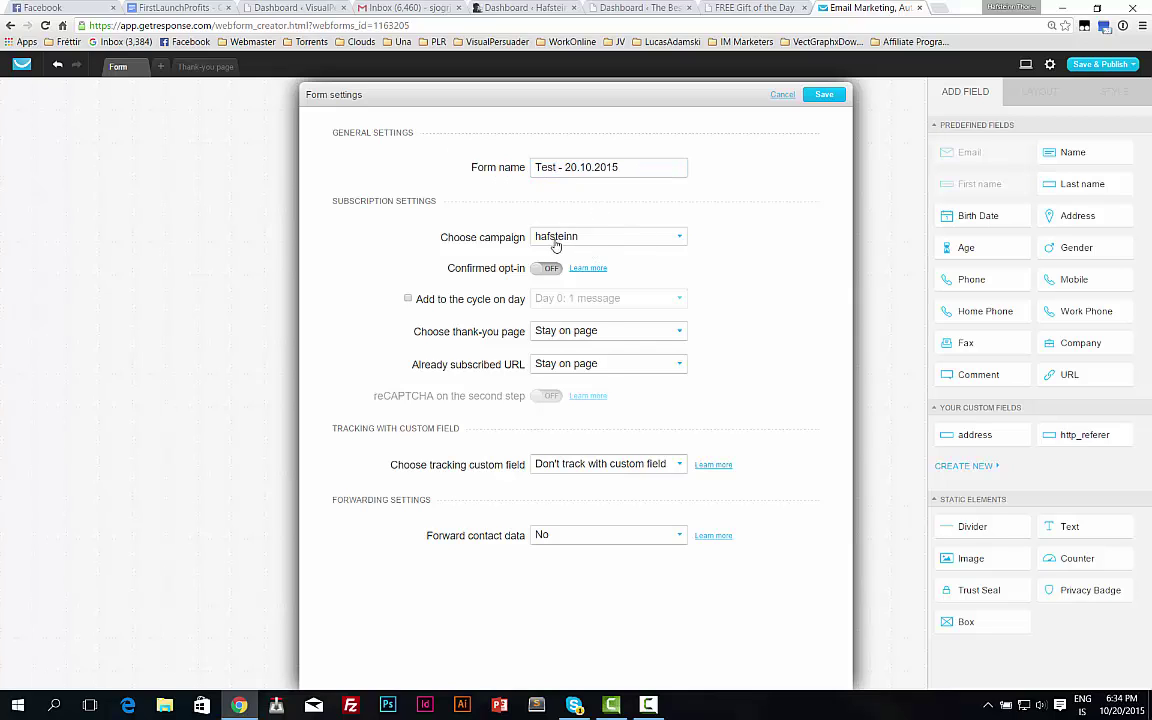
# Assign the form to the free_stuff campaign.
pyautogui.click(557, 240)
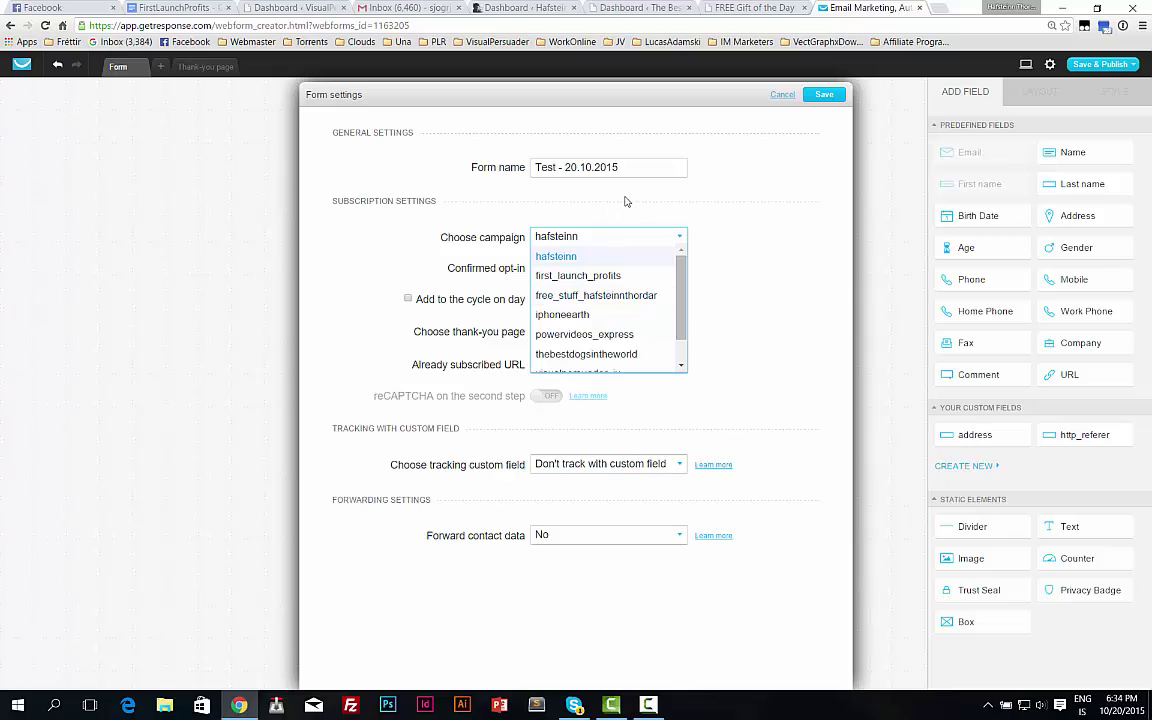
pyautogui.click(598, 236)
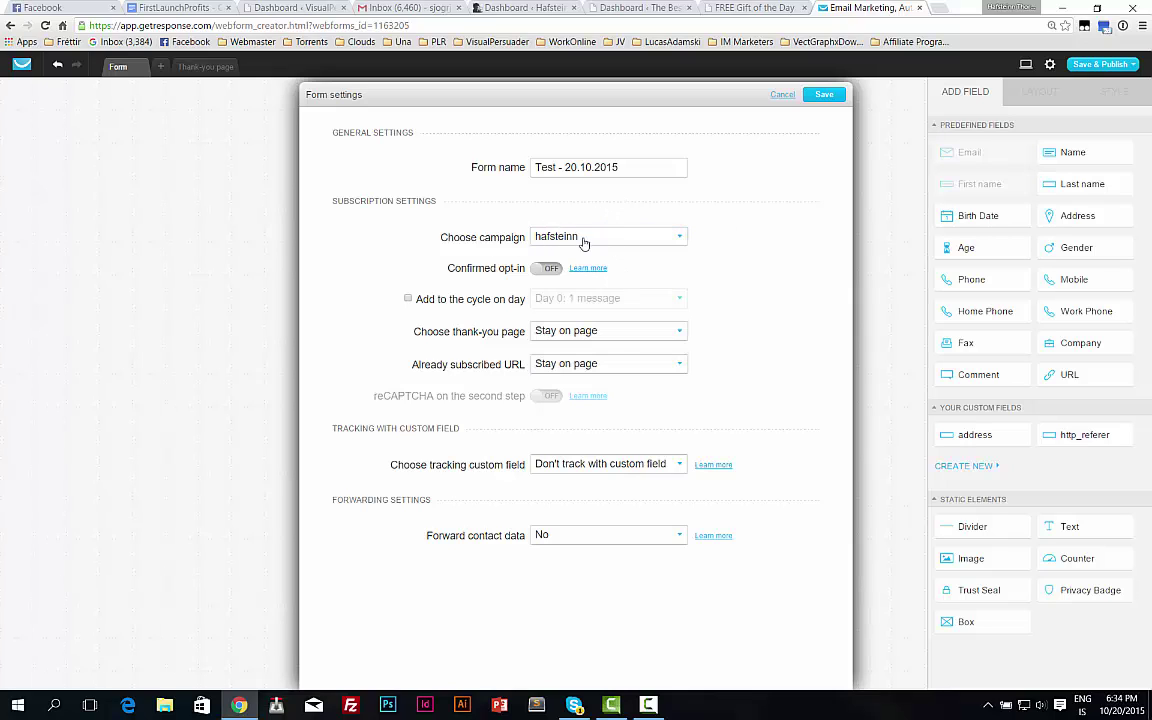
pyautogui.click(576, 239)
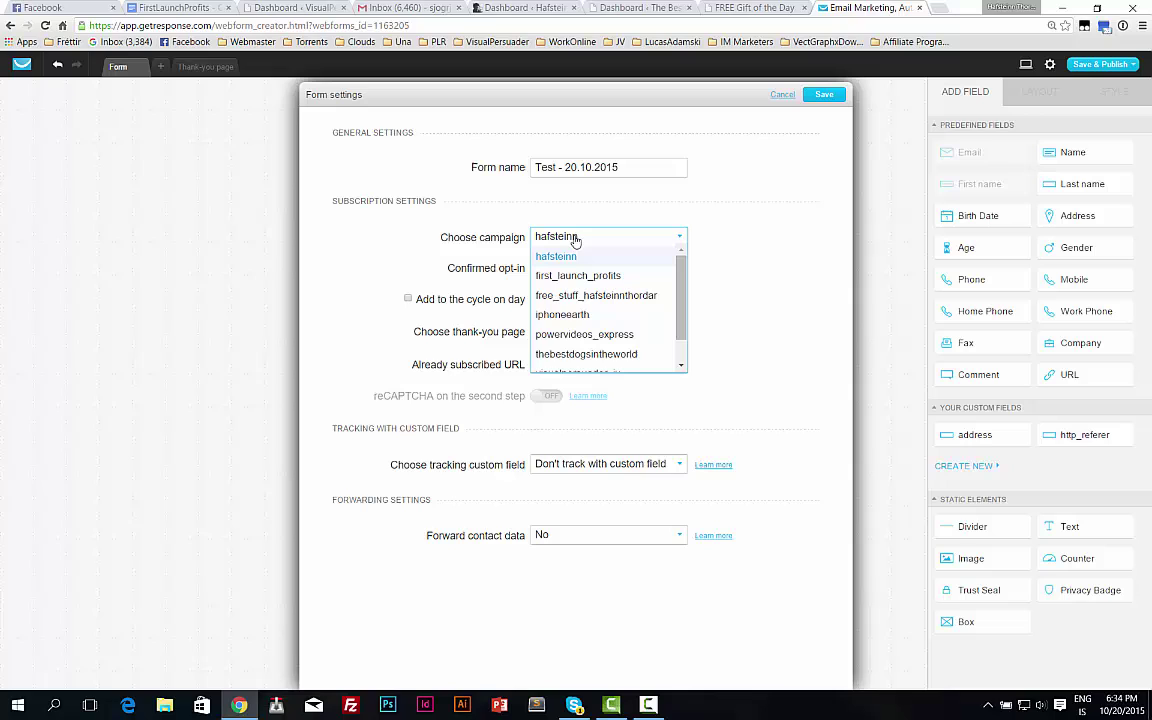
pyautogui.scroll(-1, 602, 314)
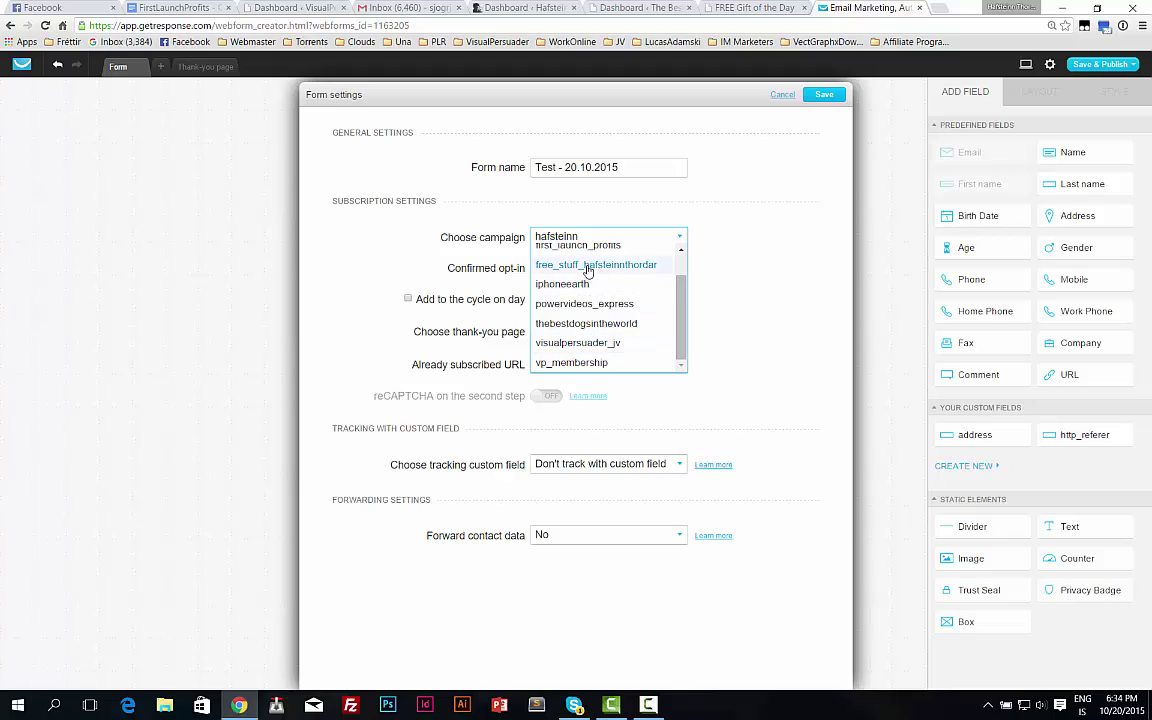
pyautogui.click(545, 263)
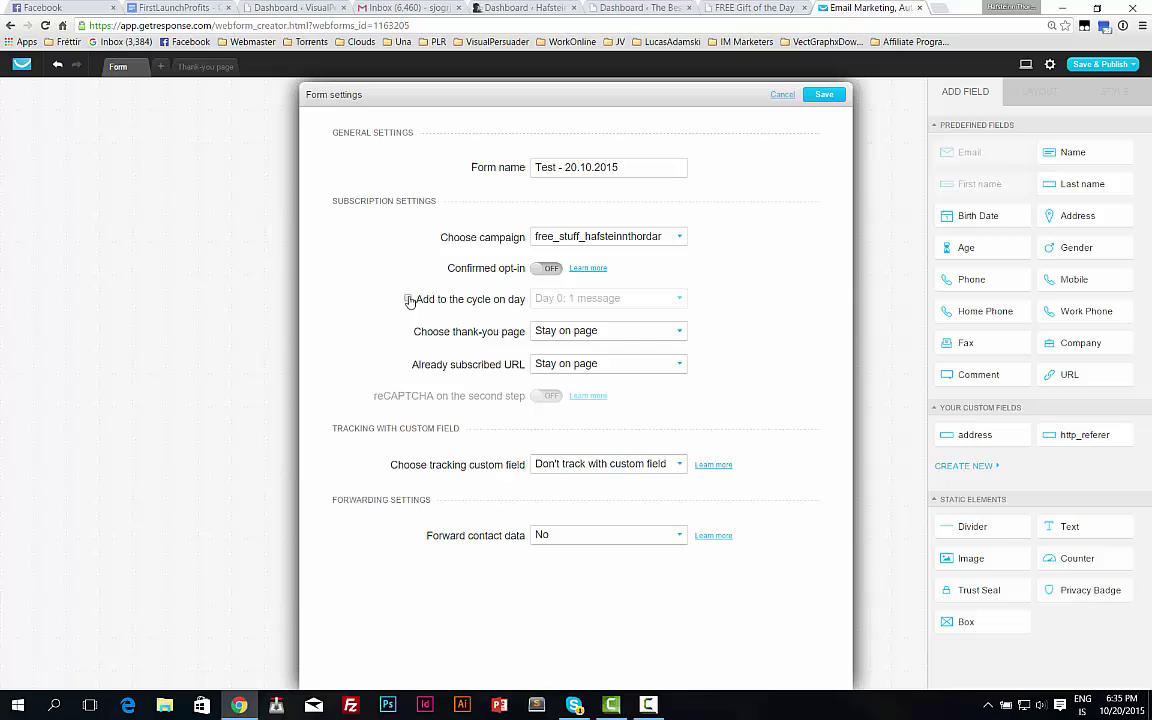
# Uncheck 'Add to the cycle on day' so form signups skip the Day 0 autoresponder cycle.
pyautogui.click(408, 299)
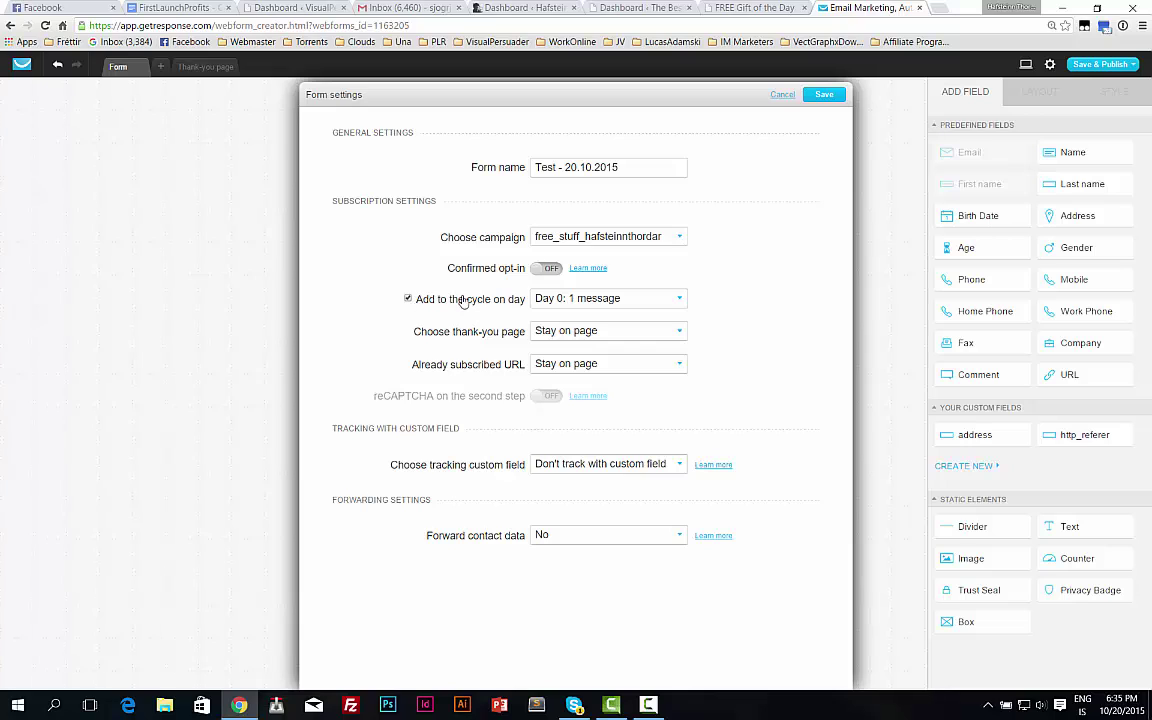
pyautogui.click(595, 300)
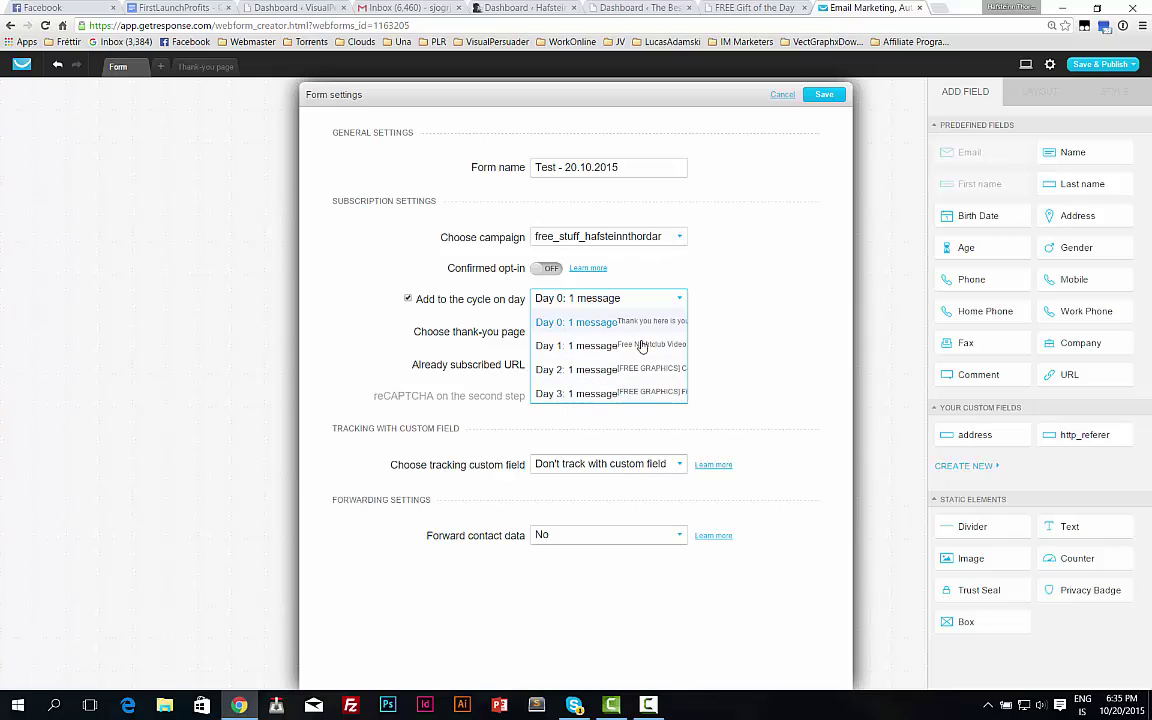
pyautogui.click(455, 302)
pyautogui.click(408, 298)
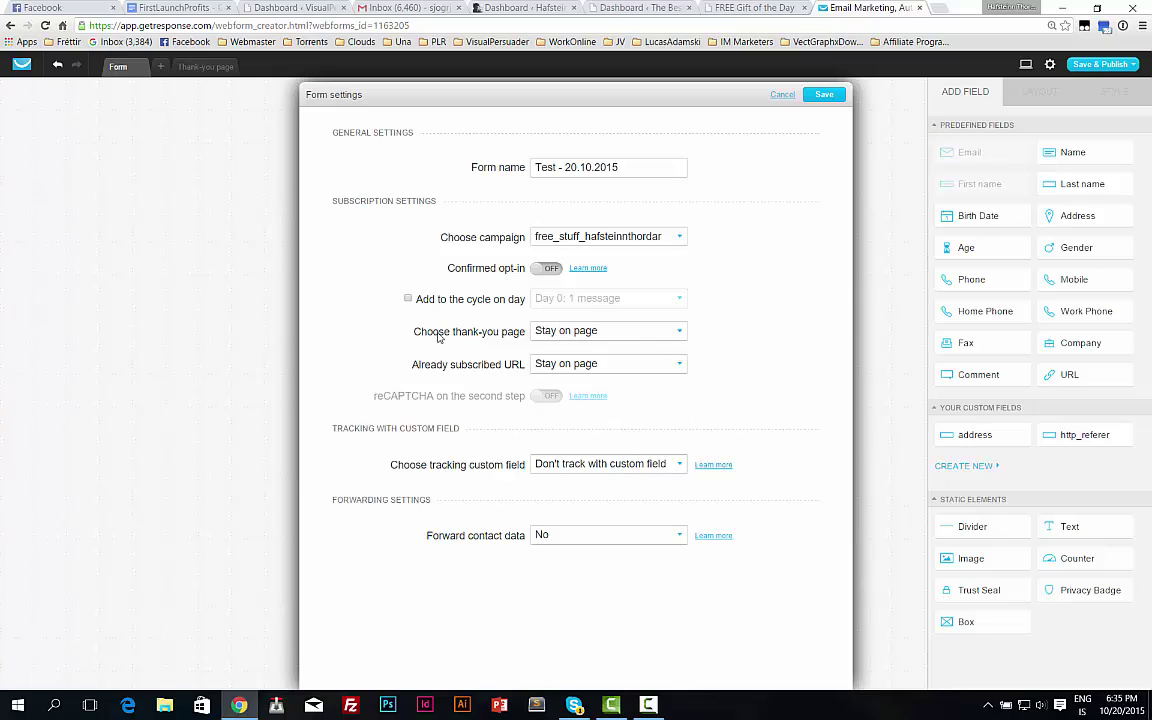
pyautogui.click(576, 338)
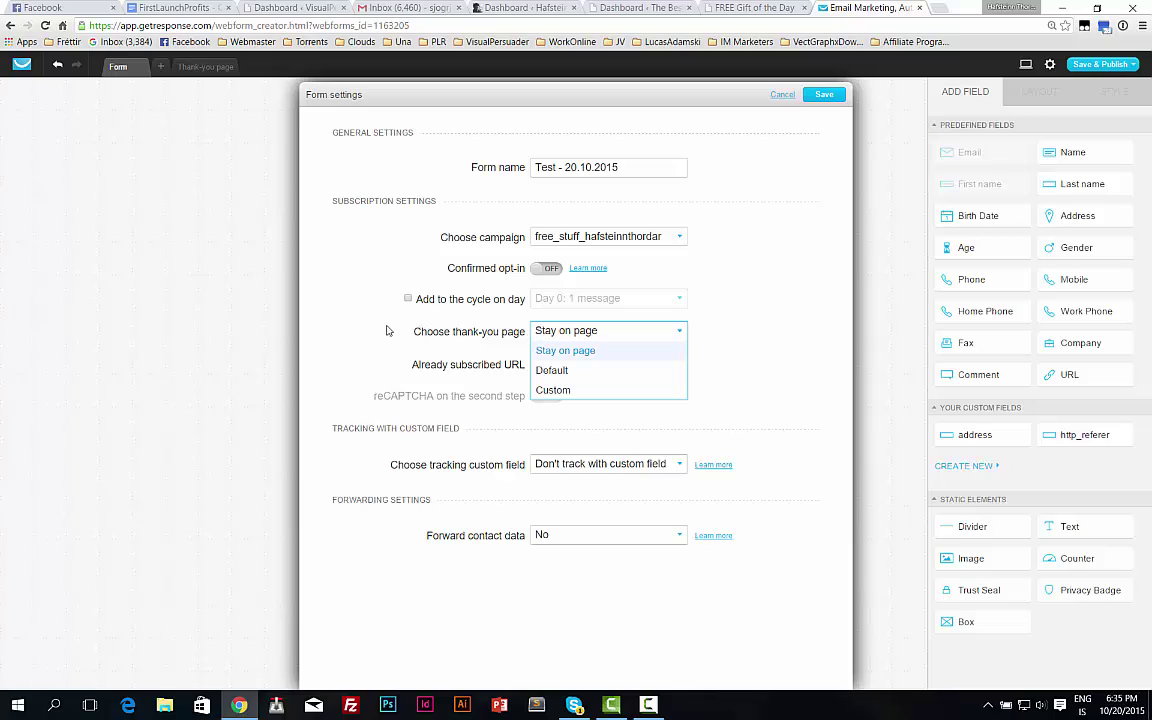
pyautogui.click(552, 391)
pyautogui.click(550, 362)
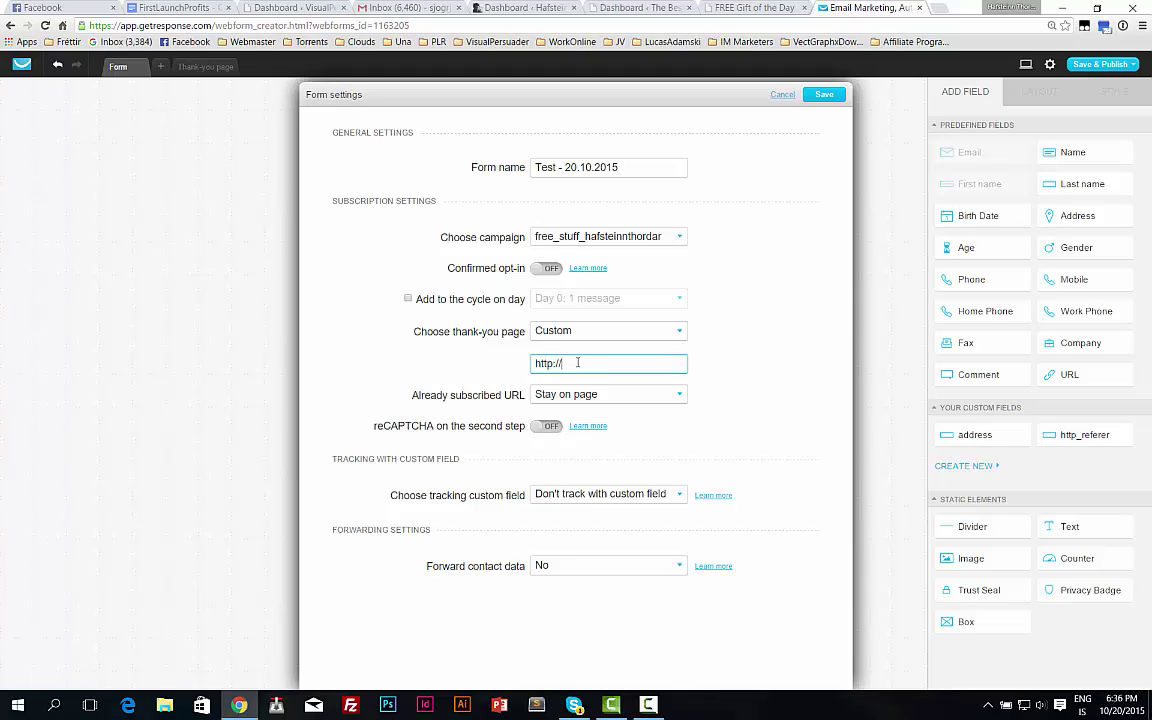
pyautogui.write('whatet')
pyautogui.press('BackSpace')
pyautogui.press('BackSpace')
pyautogui.press('BackSpace')
pyautogui.press('BackSpace')
pyautogui.write('yoursite.com/freestuff')
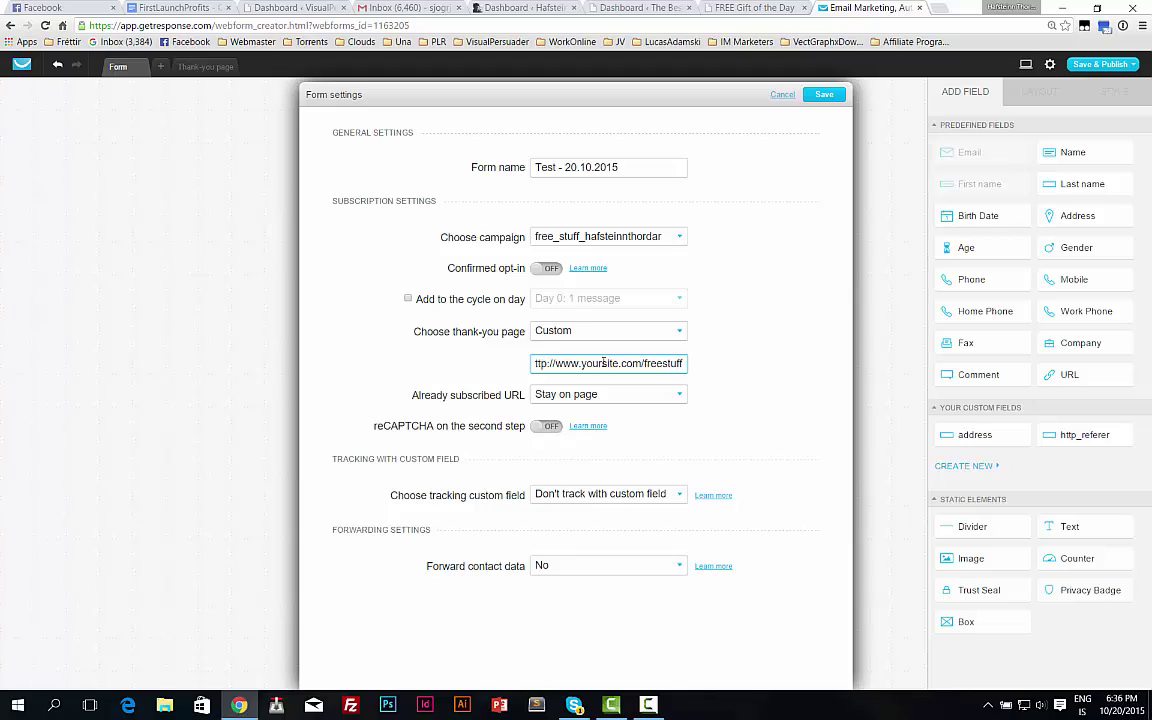
pyautogui.click(583, 397)
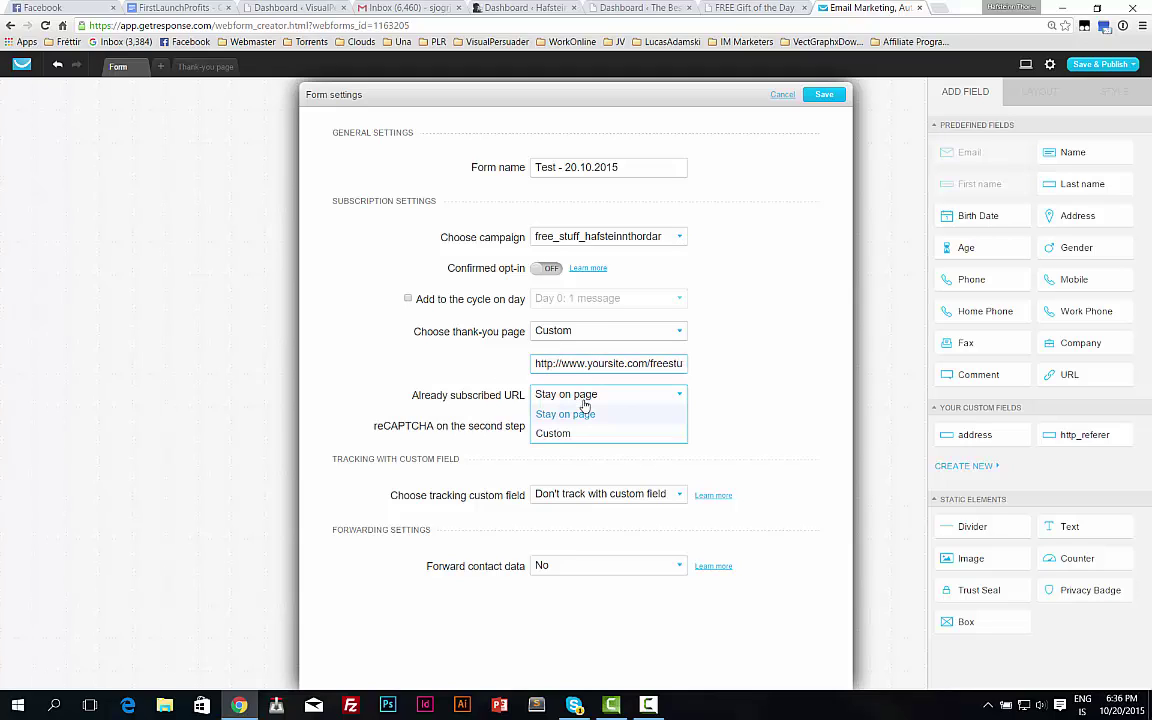
pyautogui.click(427, 396)
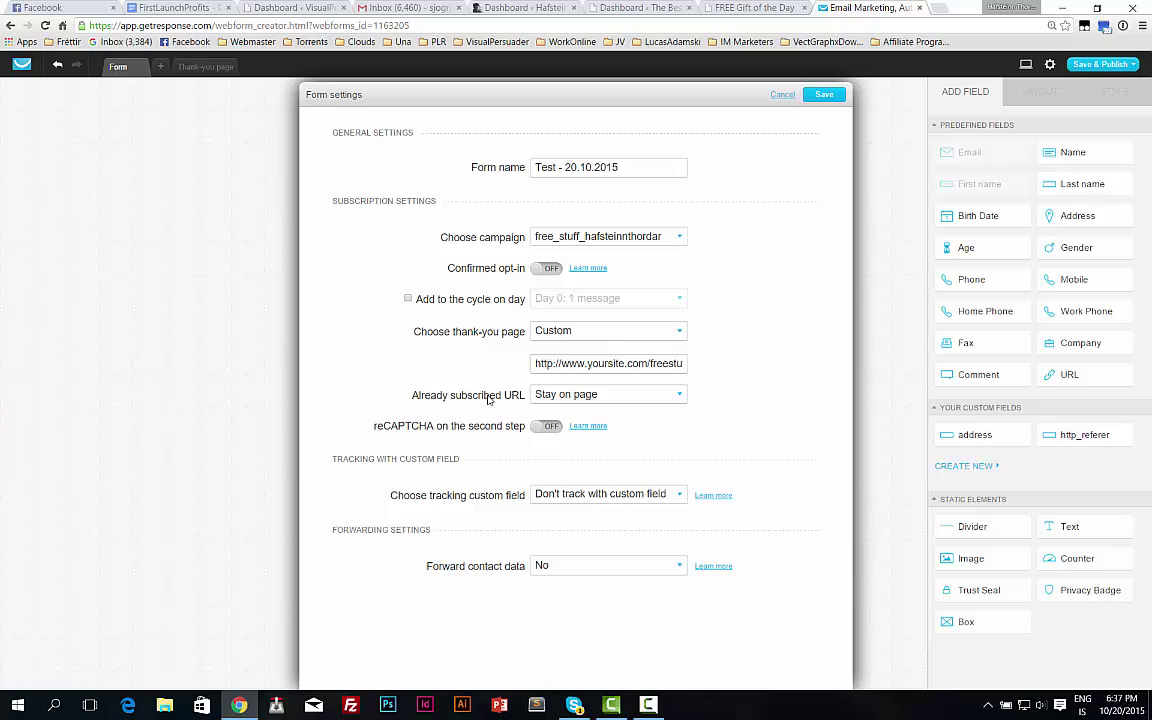
pyautogui.click(579, 395)
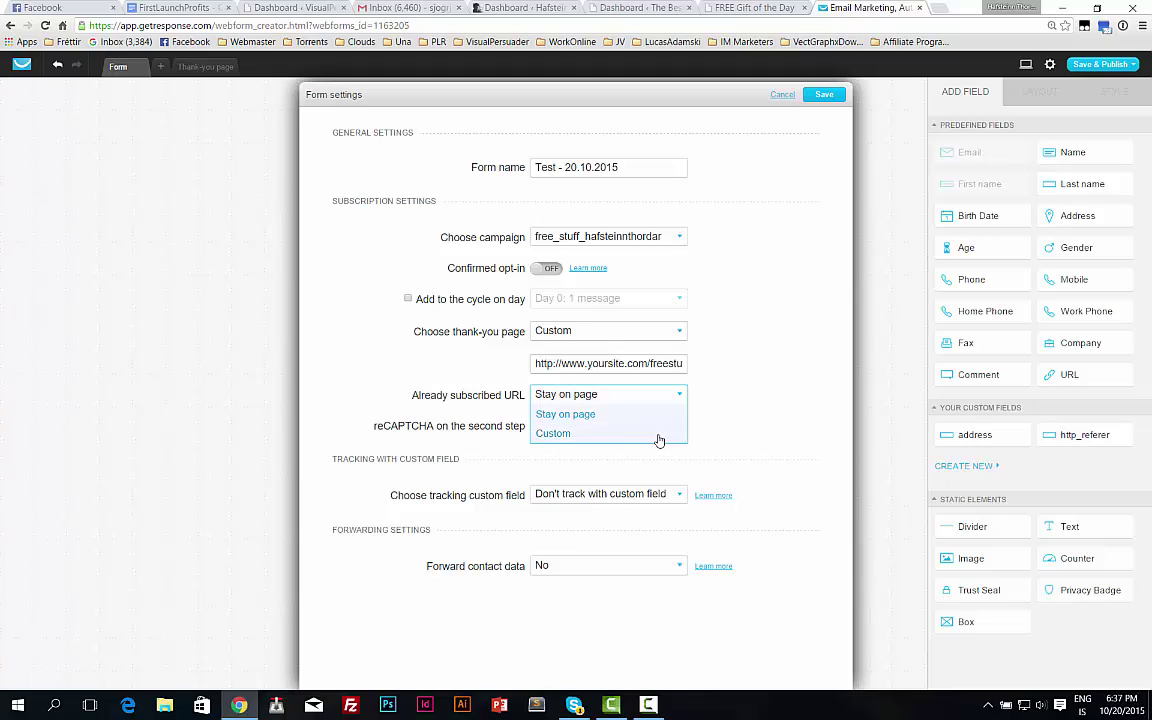
pyautogui.click(514, 397)
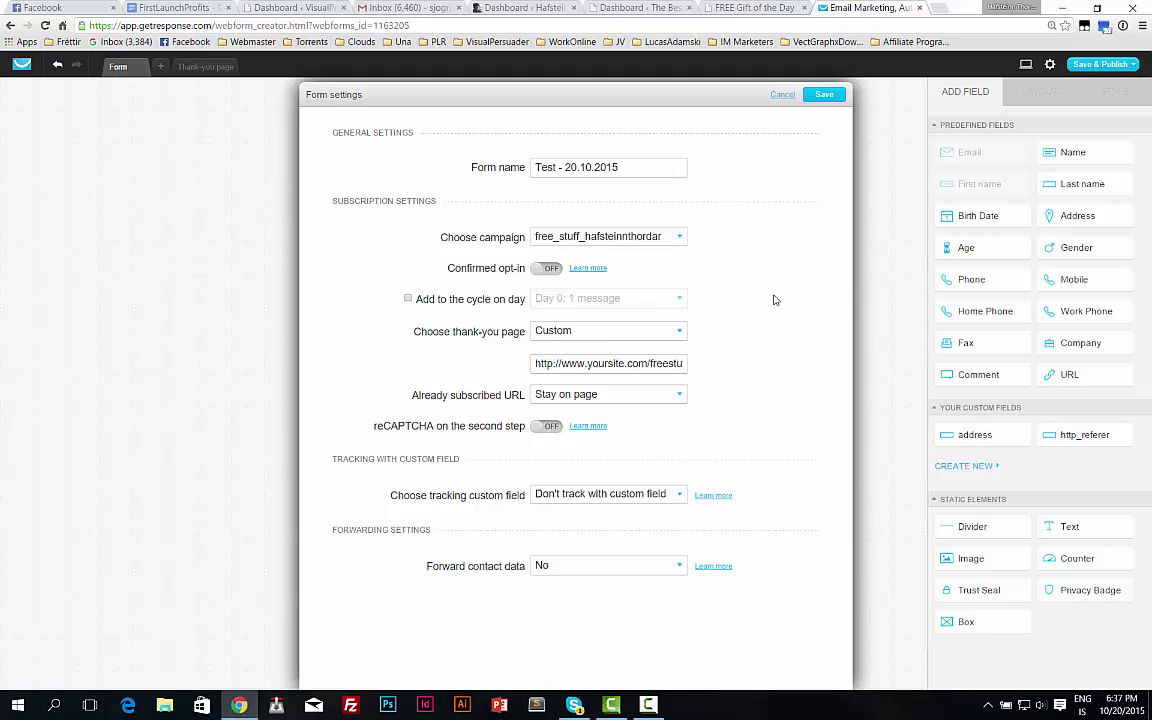
pyautogui.click(640, 364)
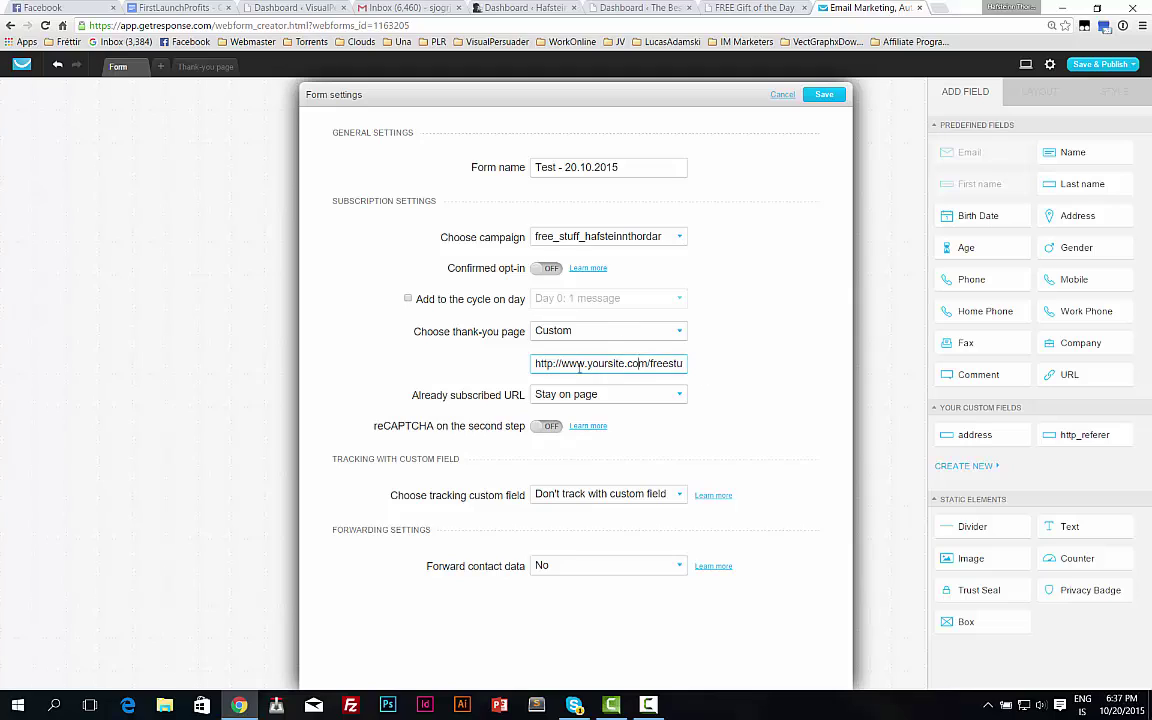
pyautogui.moveTo(587, 363); pyautogui.dragTo(798, 359)
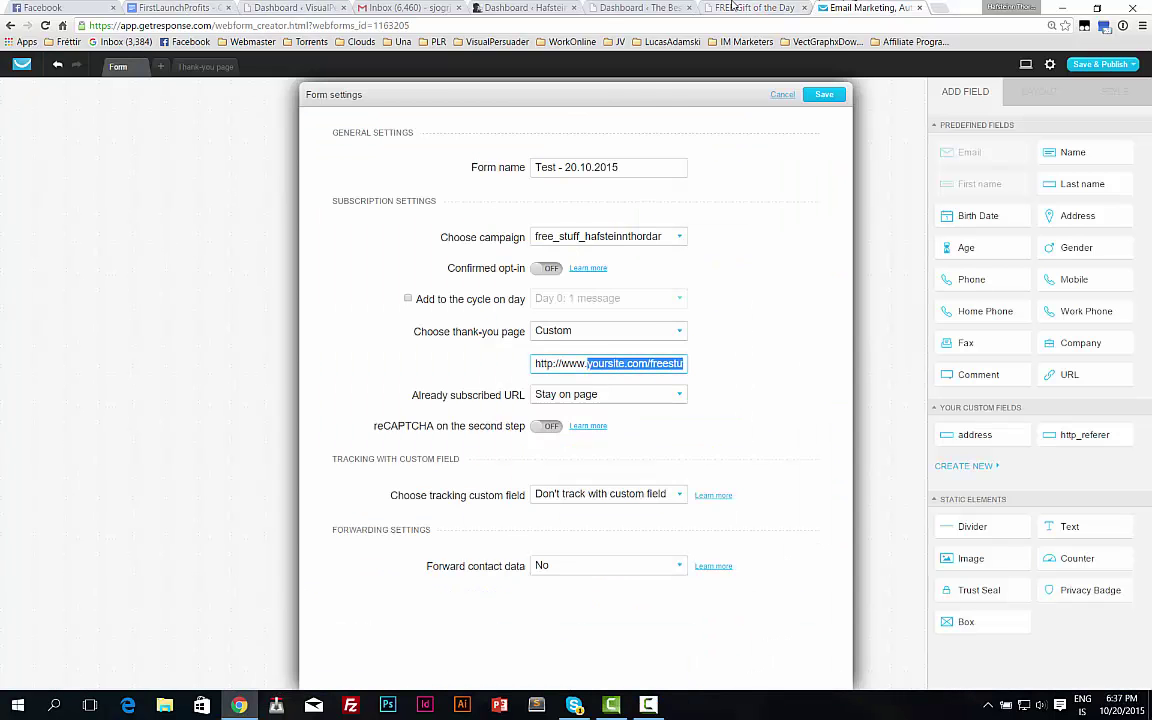
# Copy the Airliner download page address visualpersuader.com/free/airliner/ and return to the GetResponse form settings.
pyautogui.click(733, 6)
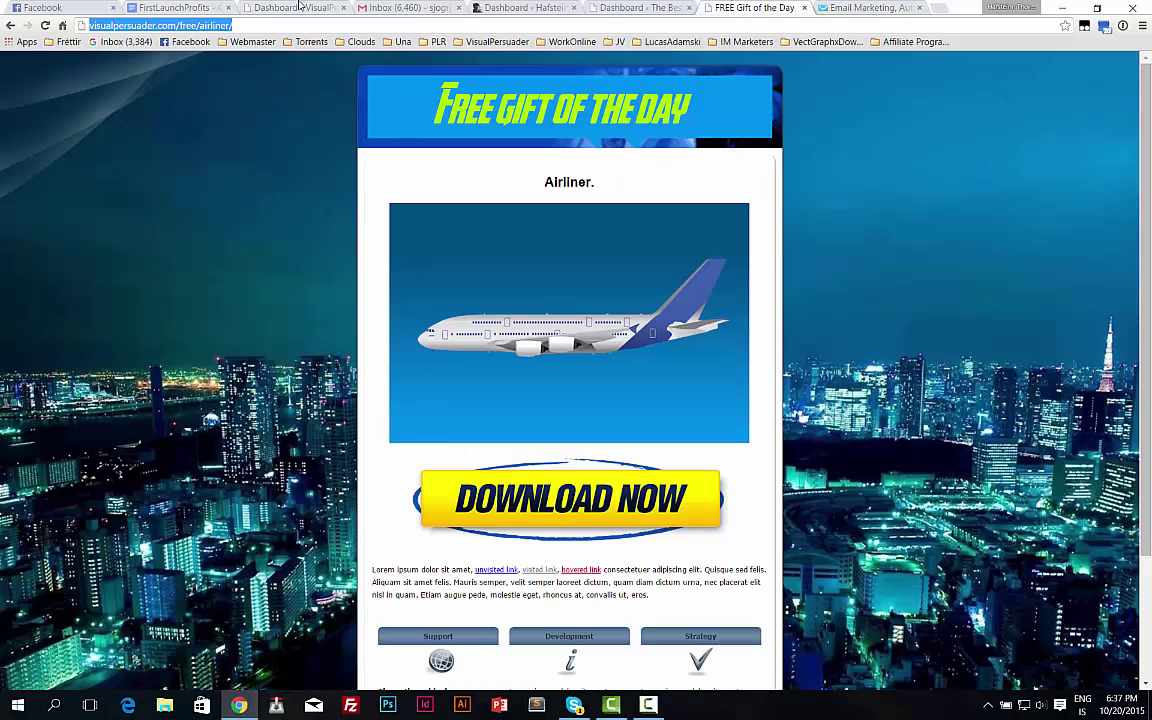
pyautogui.click(265, 26)
pyautogui.hotkey('ctrl', 'c')
pyautogui.click(655, 7)
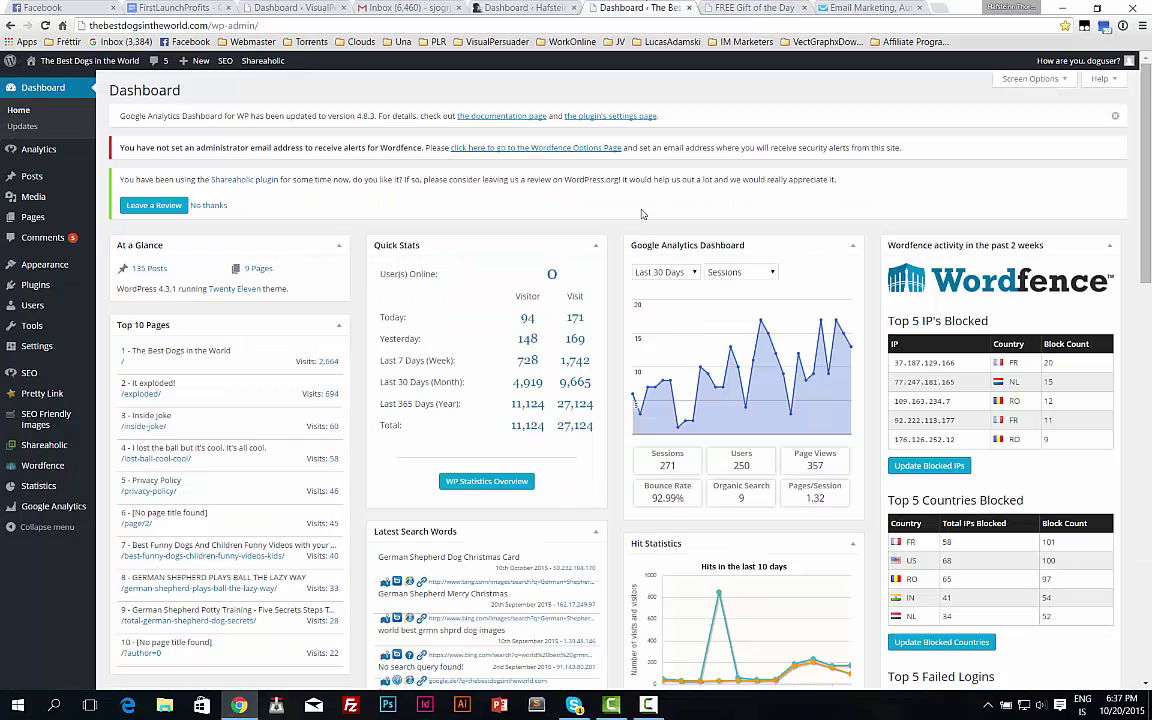
pyautogui.click(402, 7)
pyautogui.click(288, 8)
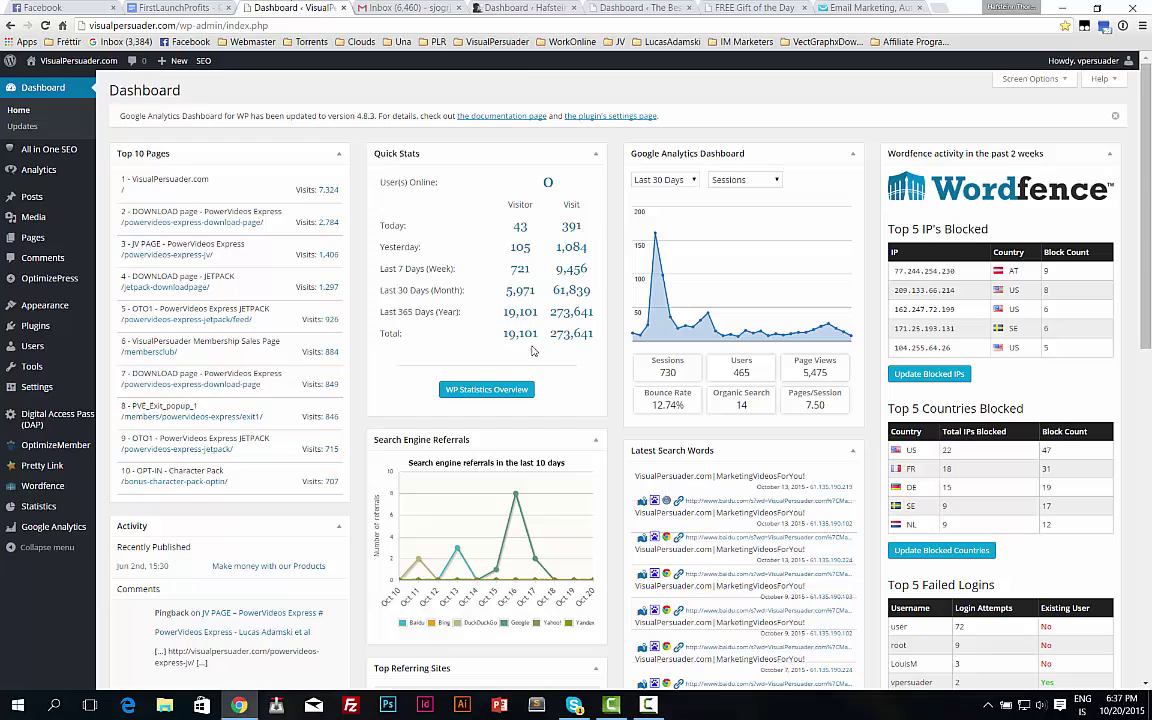
pyautogui.click(201, 7)
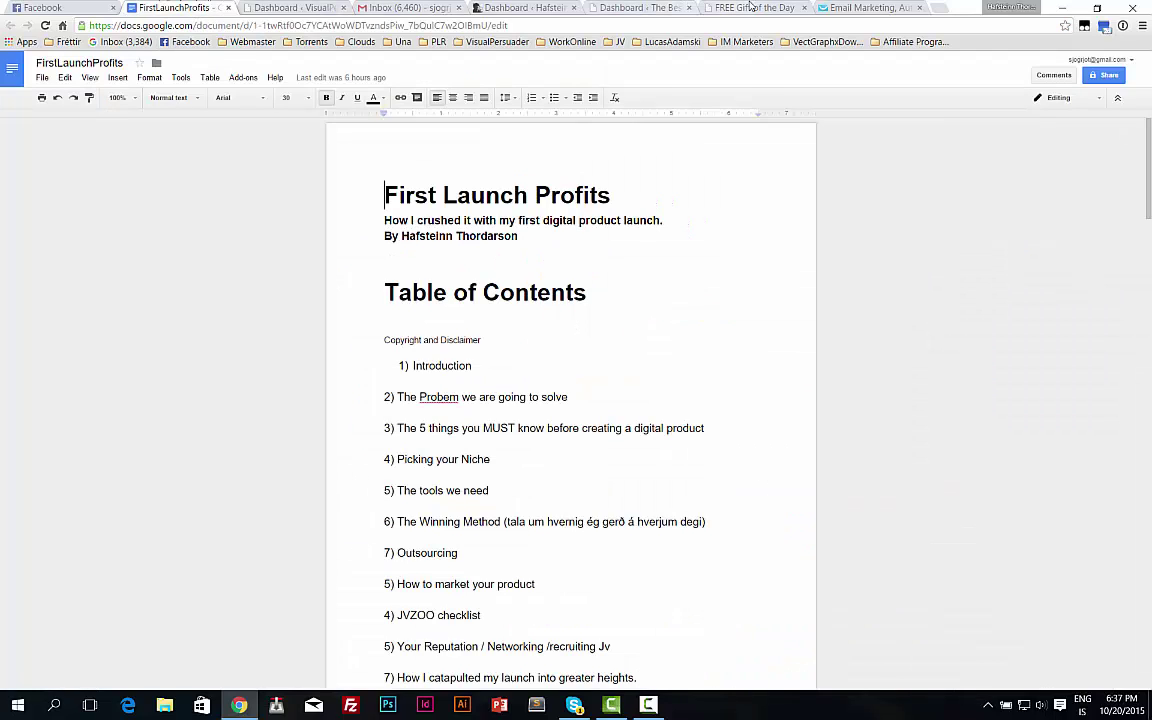
pyautogui.click(862, 8)
pyautogui.click(610, 331)
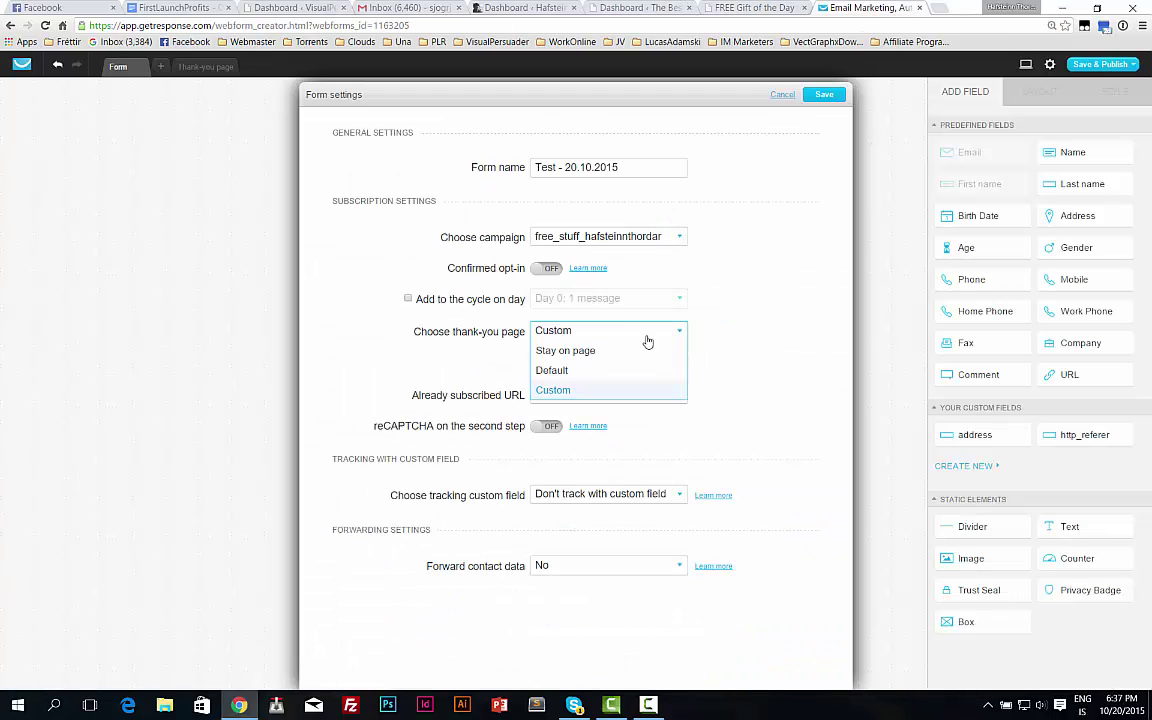
# Replace the custom thank-you address with visualpersuader.com/free/airliner/.
pyautogui.click(563, 389)
pyautogui.click(568, 366)
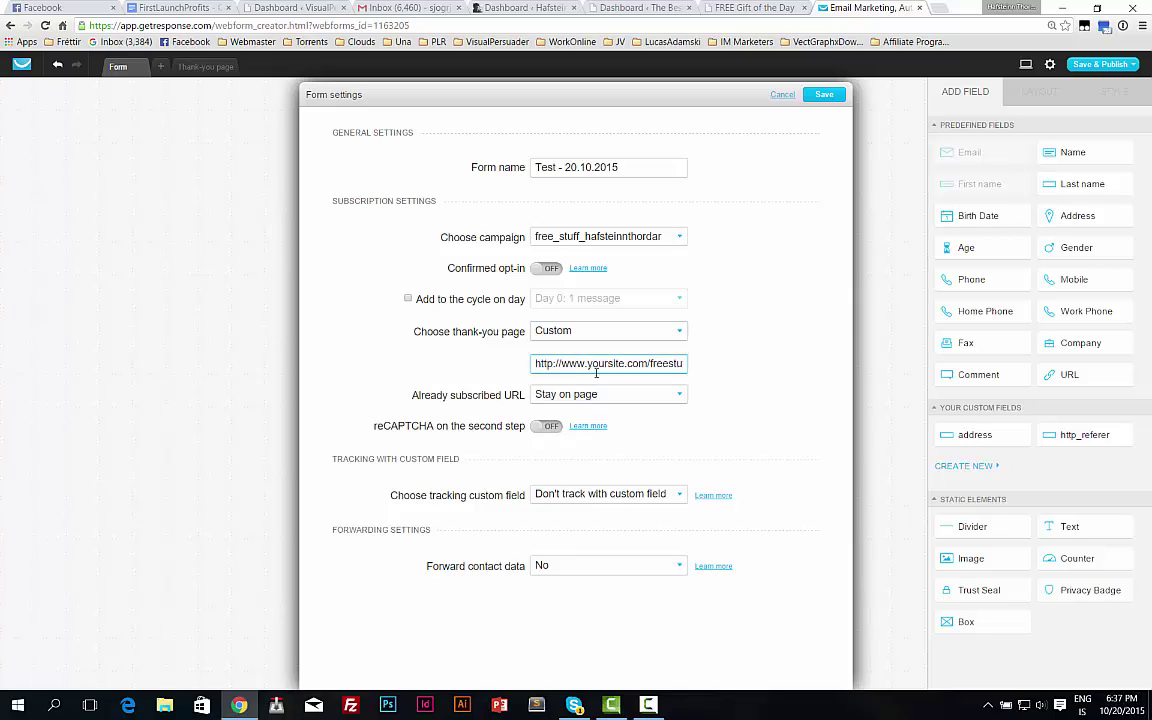
pyautogui.hotkey('ctrl', 'a')
pyautogui.hotkey('ctrl', 'v')
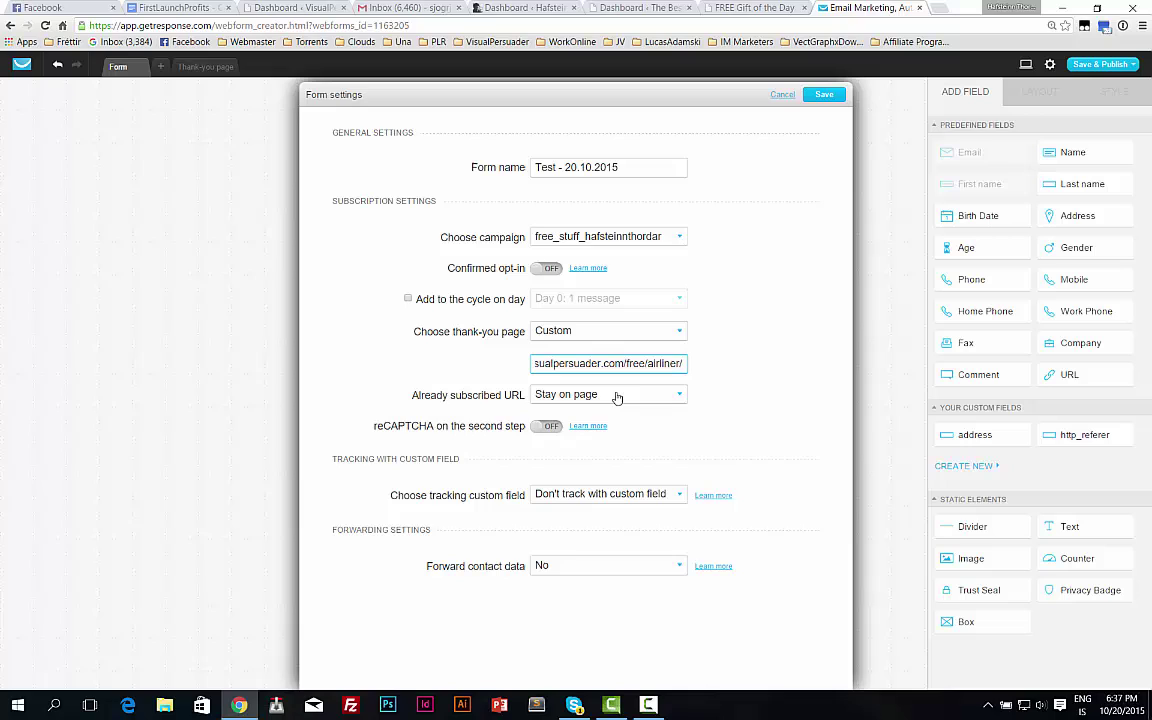
# Set the already-subscribed URL to Custom with the same Airliner address and save the settings.
pyautogui.click(612, 394)
pyautogui.click(594, 435)
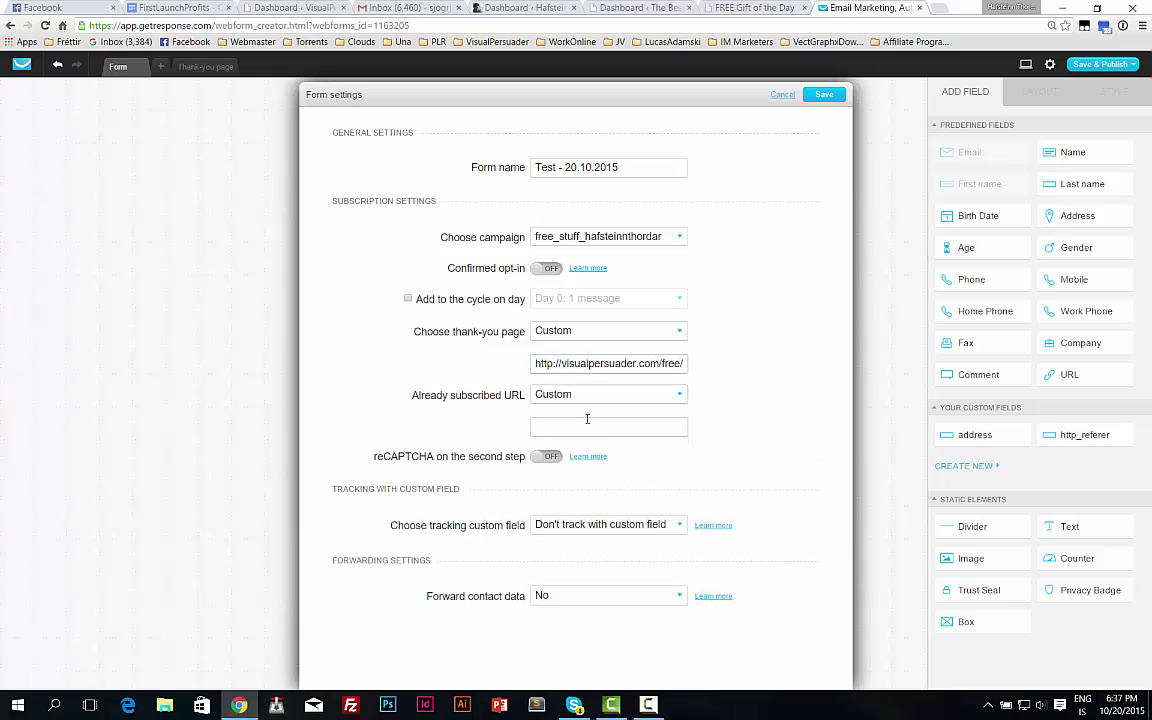
pyautogui.click(578, 428)
pyautogui.hotkey('ctrl', 'v')
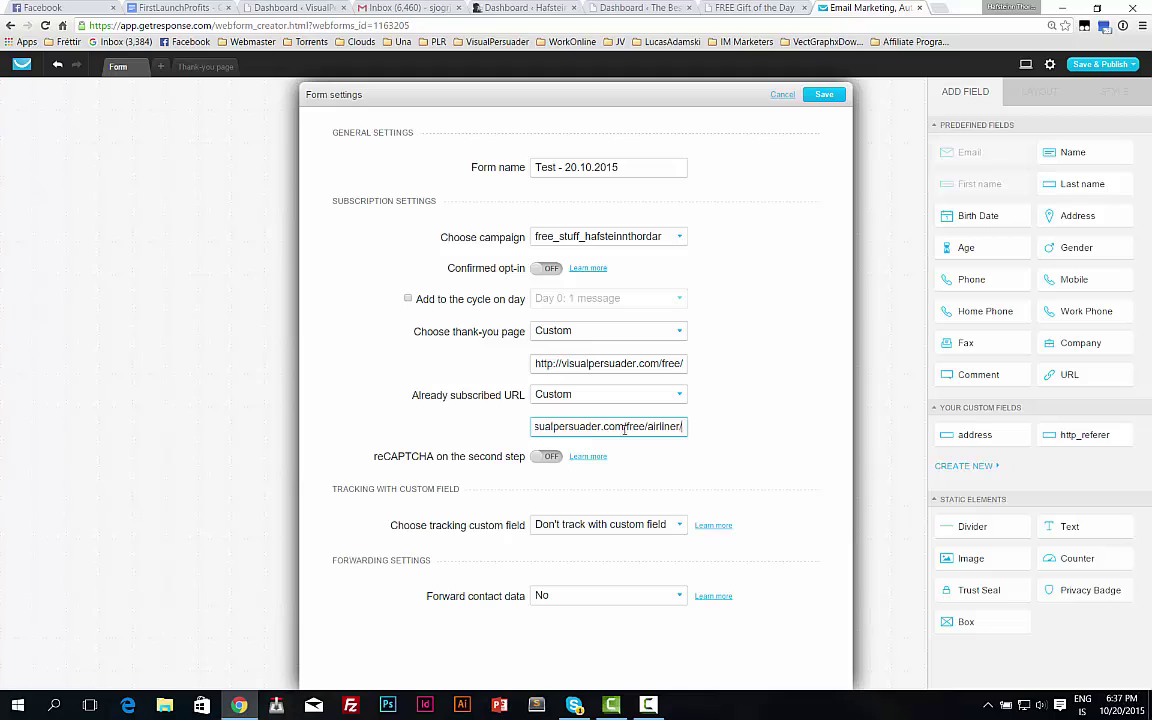
pyautogui.moveTo(643, 426); pyautogui.dragTo(684, 428)
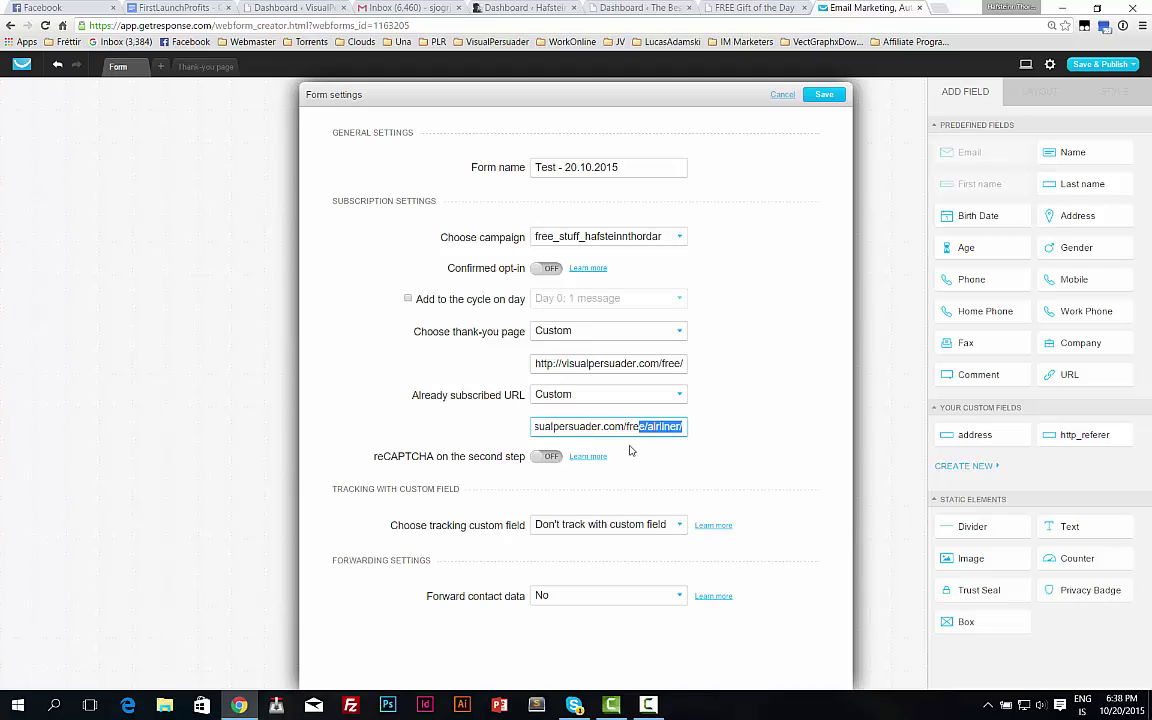
pyautogui.click(826, 95)
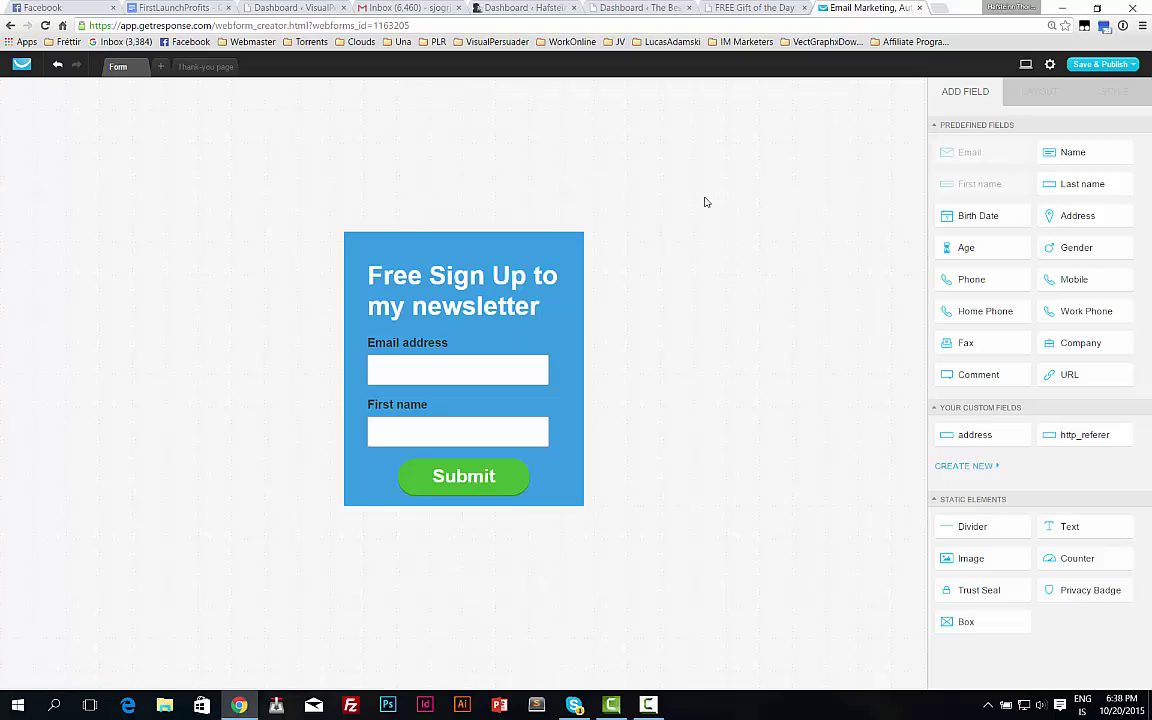
# Save and publish the form, then copy its JavaScript embed code.
pyautogui.click(1100, 64)
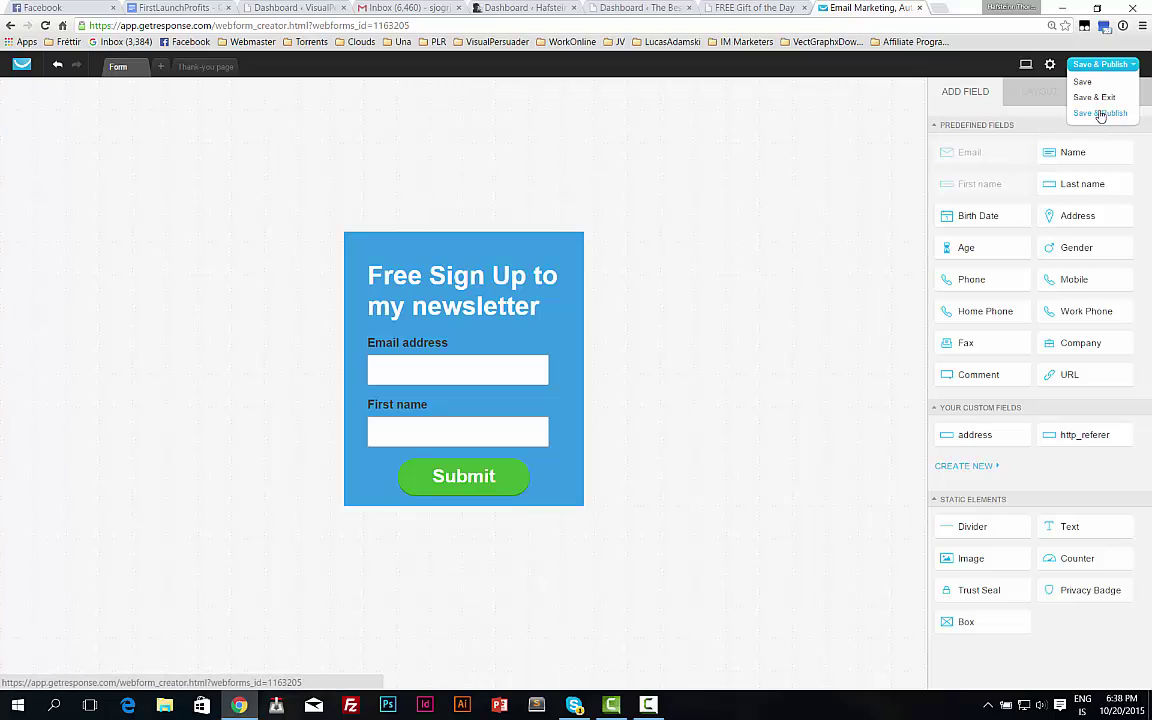
pyautogui.click(1100, 113)
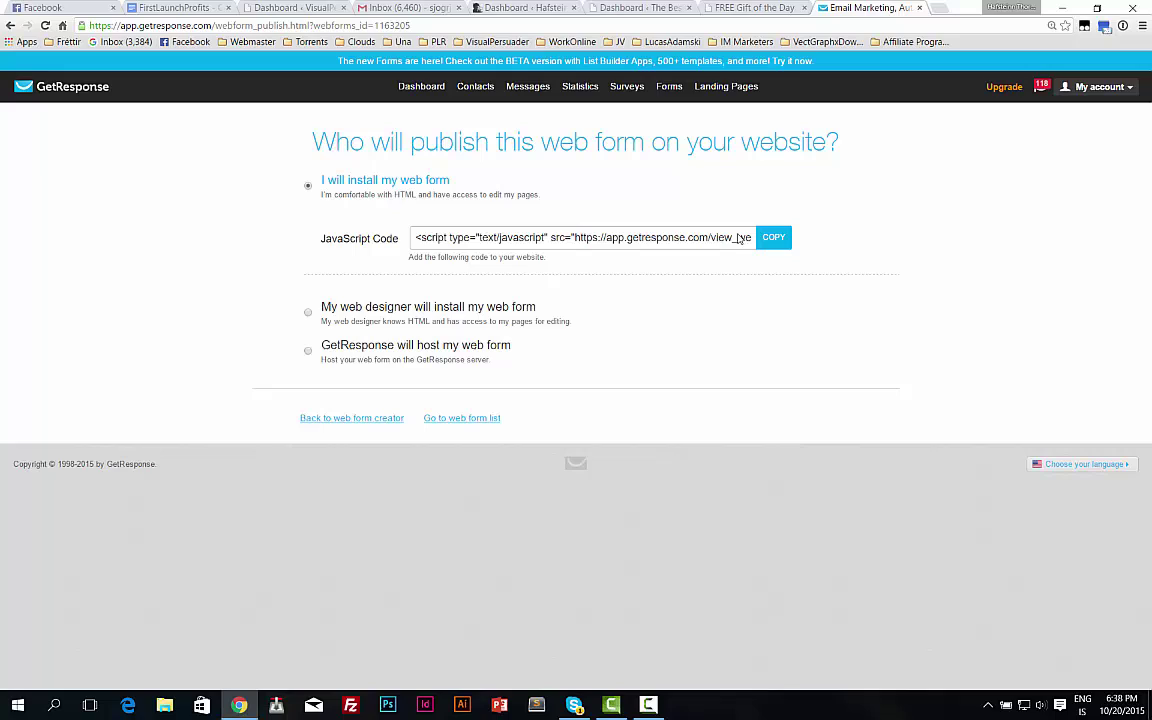
pyautogui.click(773, 237)
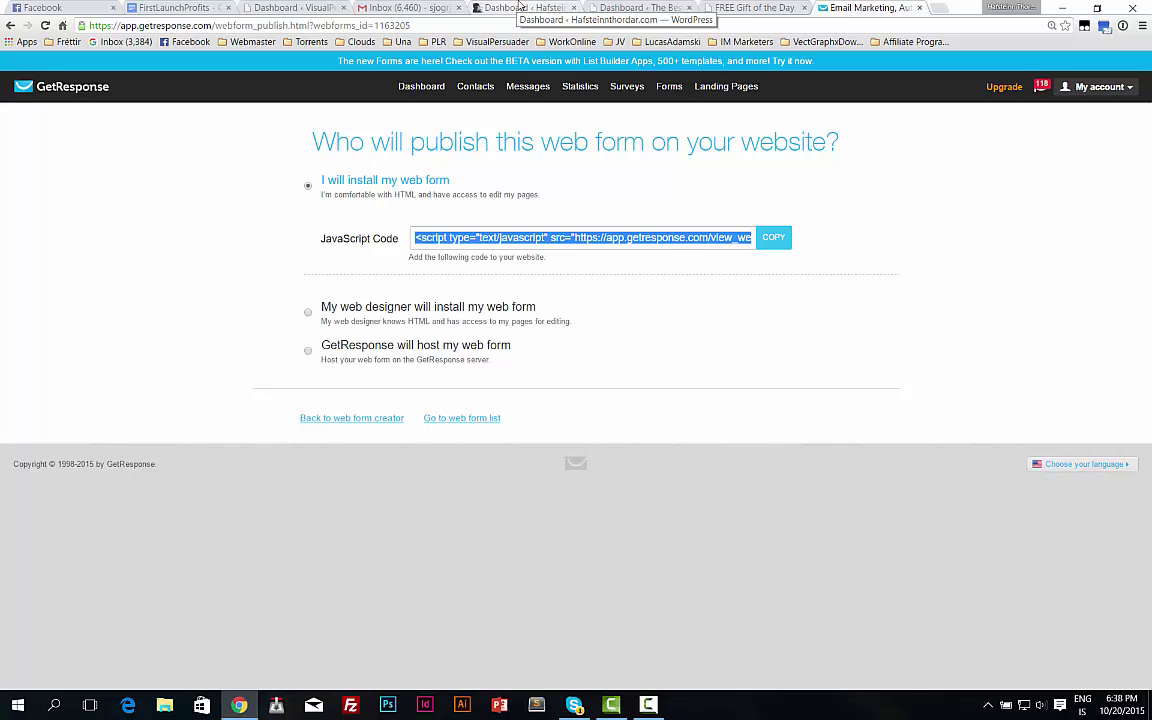
# Start a new blank WordPress page via Pages > Add New, with the cursor in its body.
pyautogui.click(520, 7)
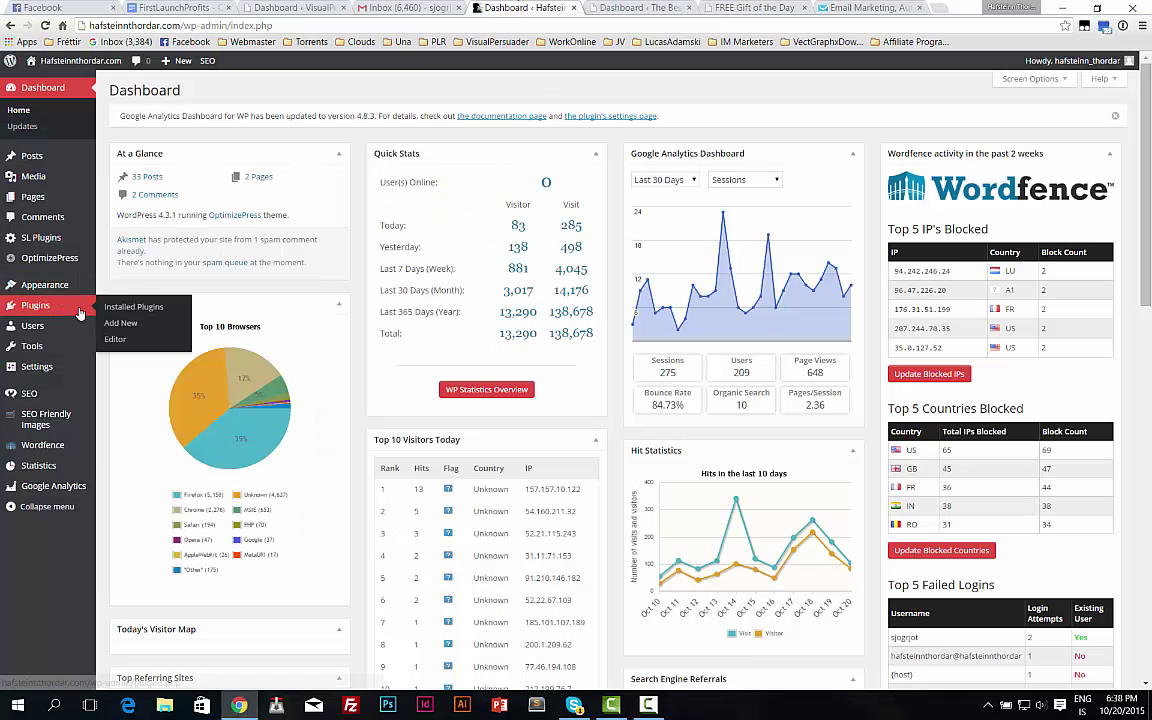
pyautogui.click(38, 203)
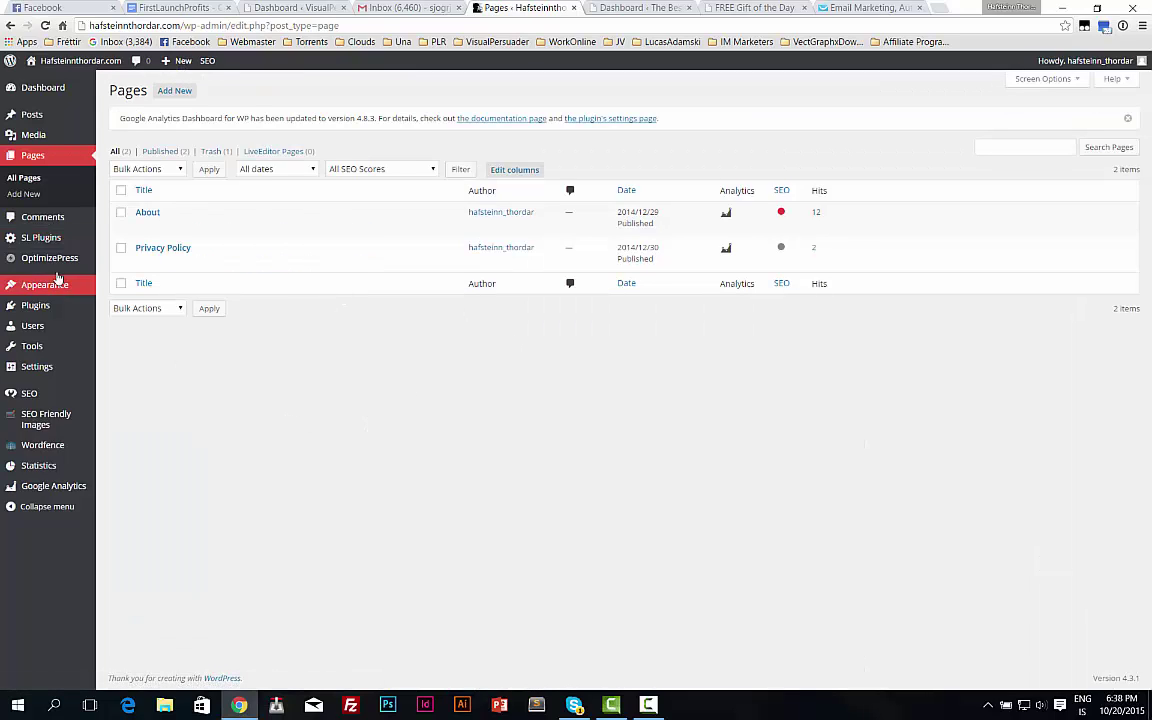
pyautogui.click(175, 91)
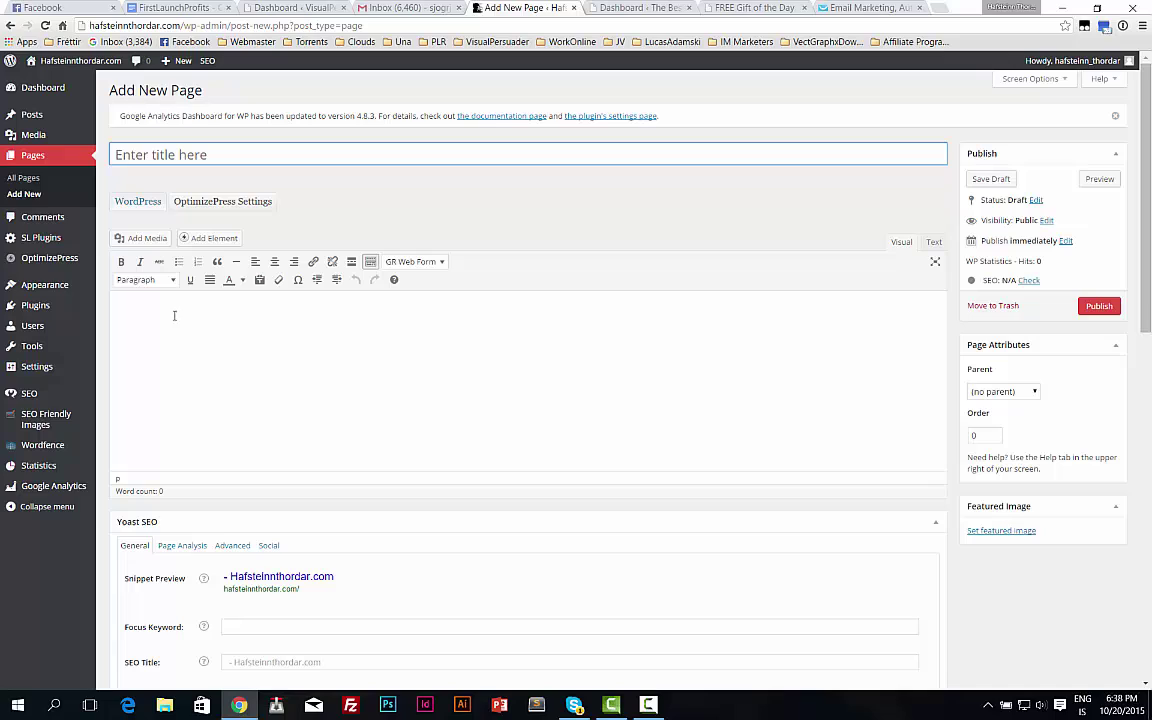
pyautogui.click(159, 327)
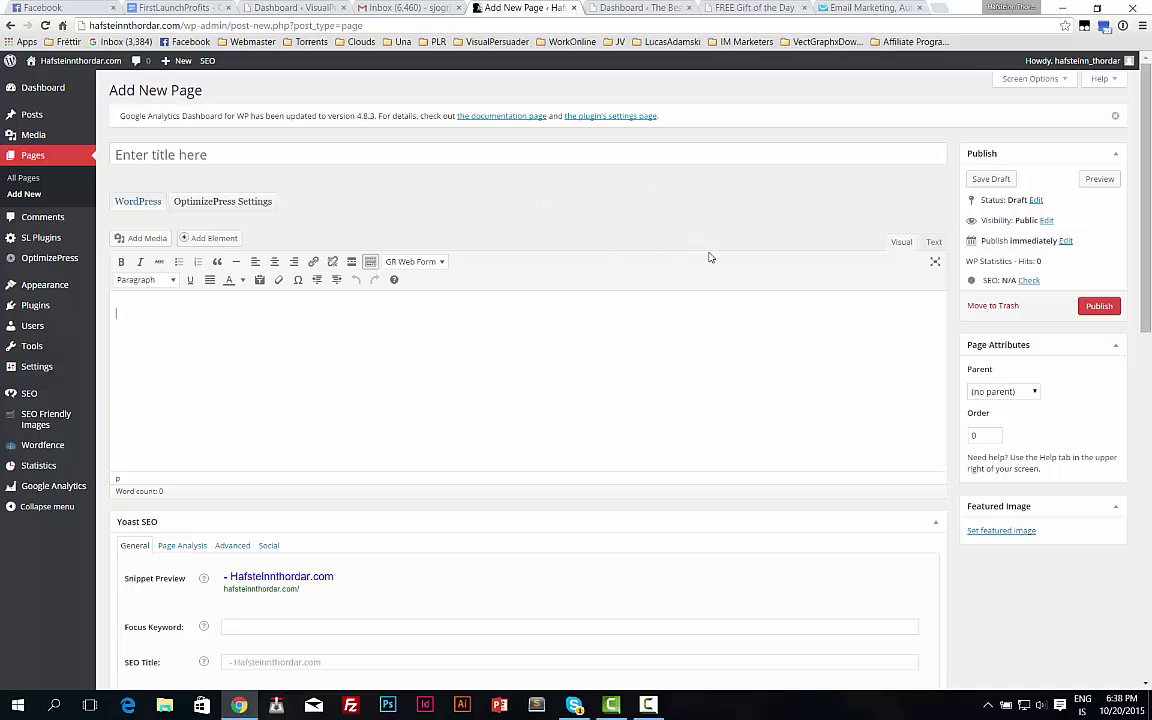
# Paste the GetResponse script in the Text view, title the page 'optintest' and publish it.
pyautogui.click(934, 241)
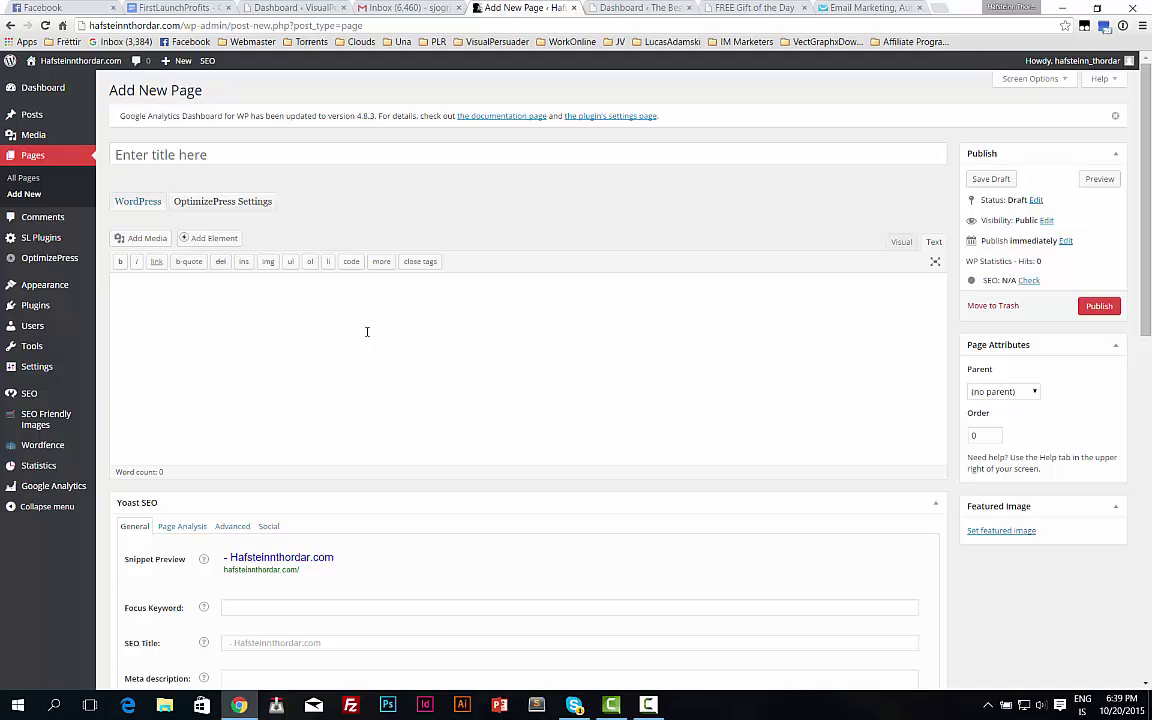
pyautogui.hotkey('ctrl', 'v')
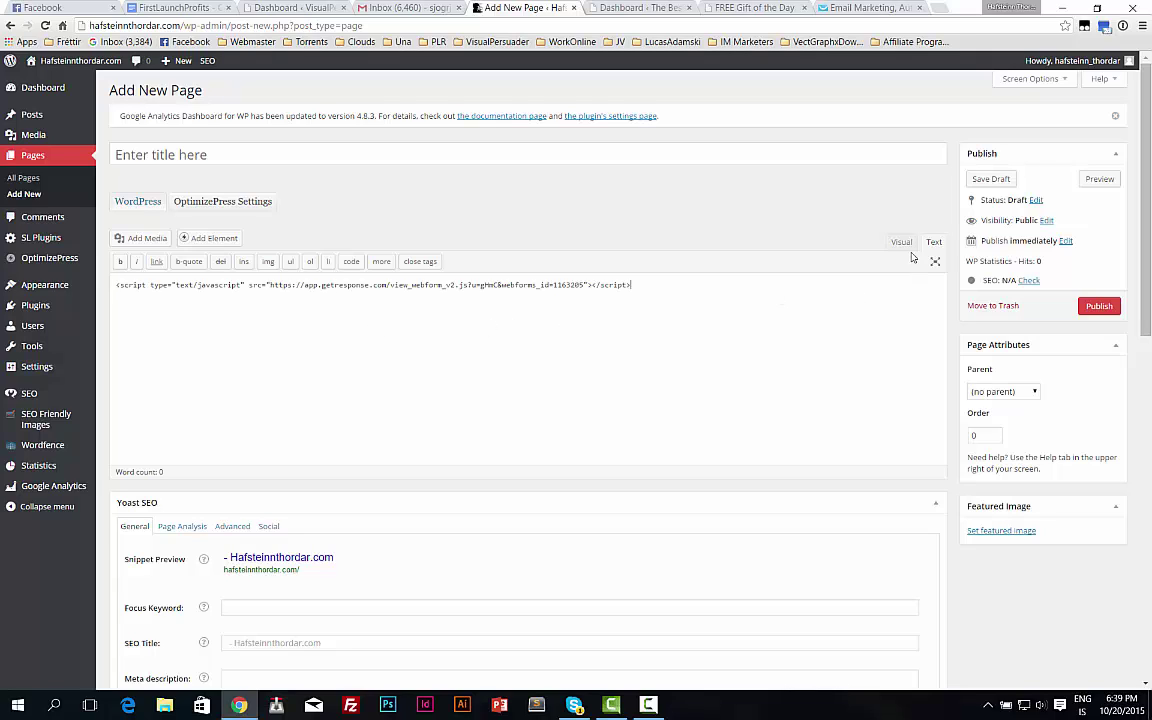
pyautogui.click(902, 243)
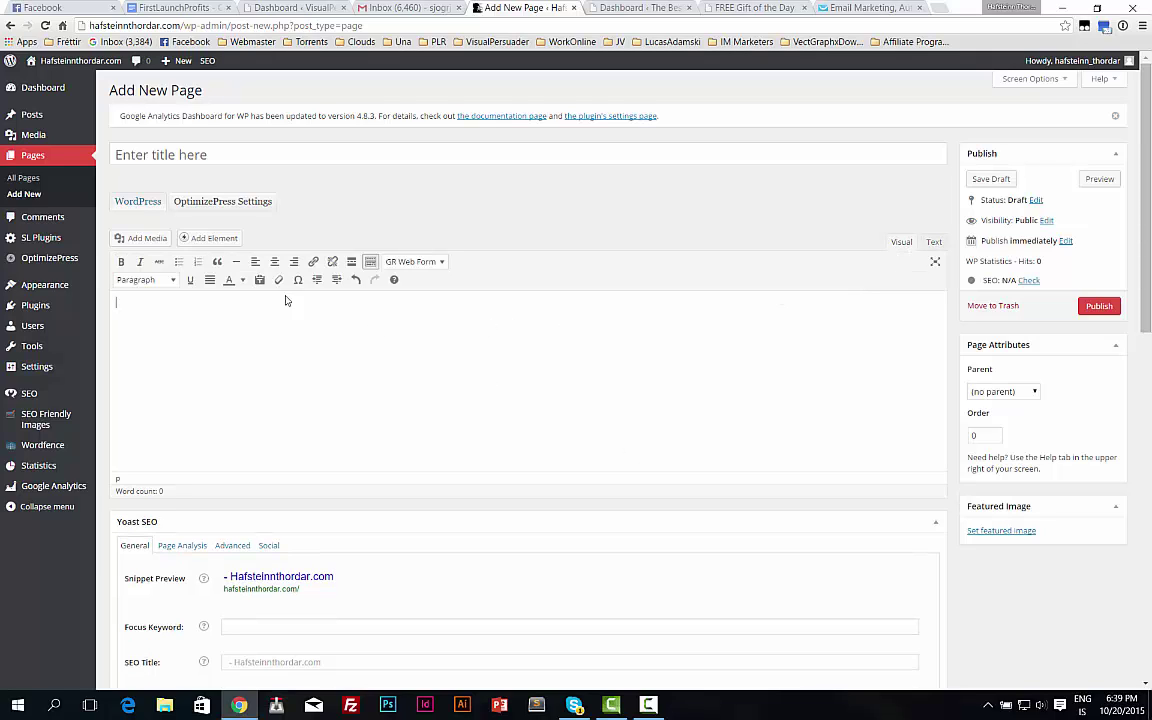
pyautogui.click(231, 152)
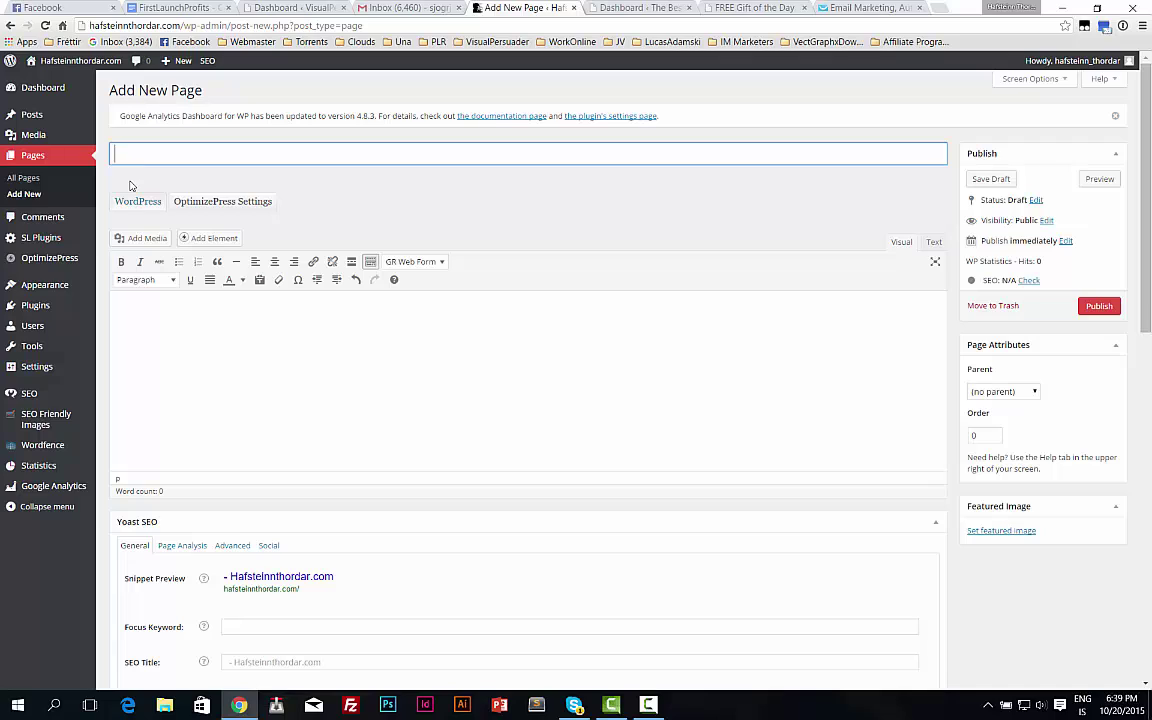
pyautogui.write('optintest')
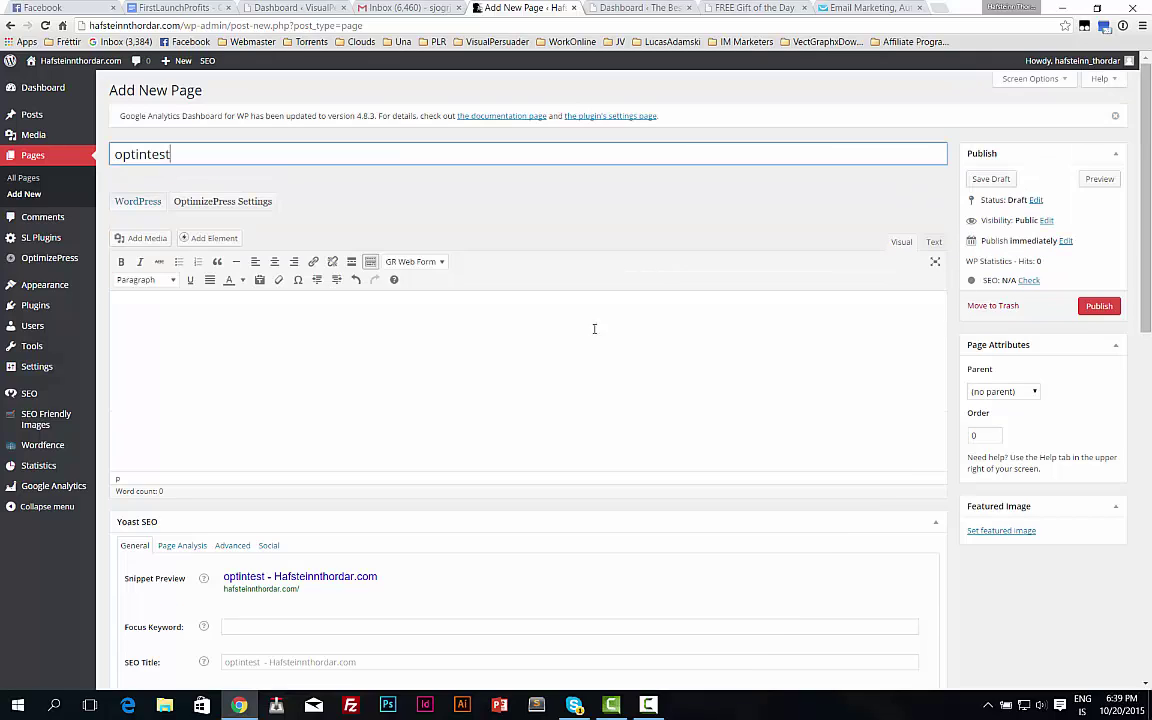
pyautogui.click(1099, 306)
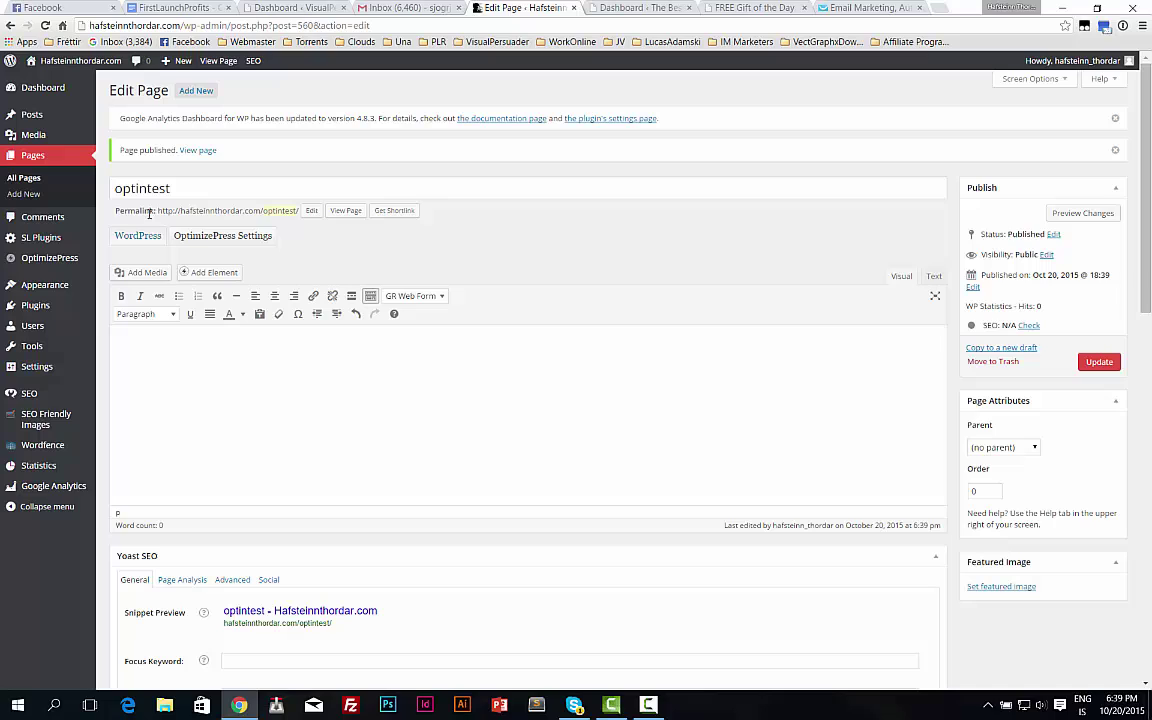
# Load the optintest page's permalink in a new browser tab.
pyautogui.moveTo(159, 210); pyautogui.dragTo(298, 211)
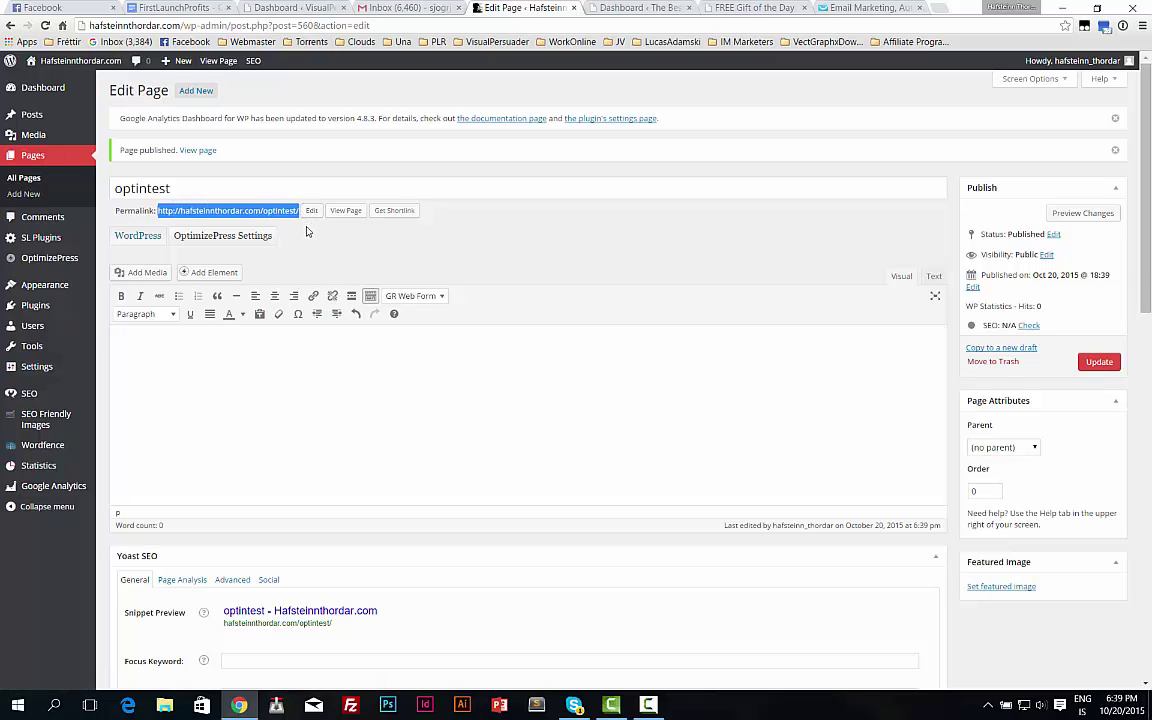
pyautogui.hotkey('ctrl', 't')
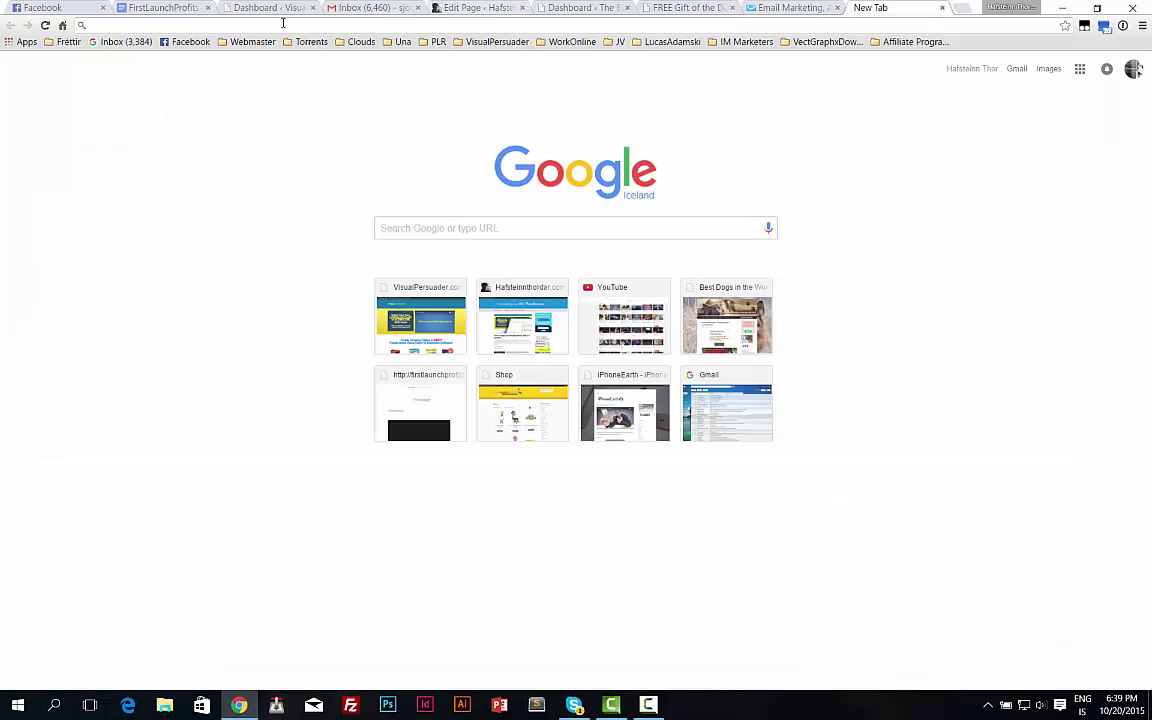
pyautogui.hotkey('ctrl', 'v')
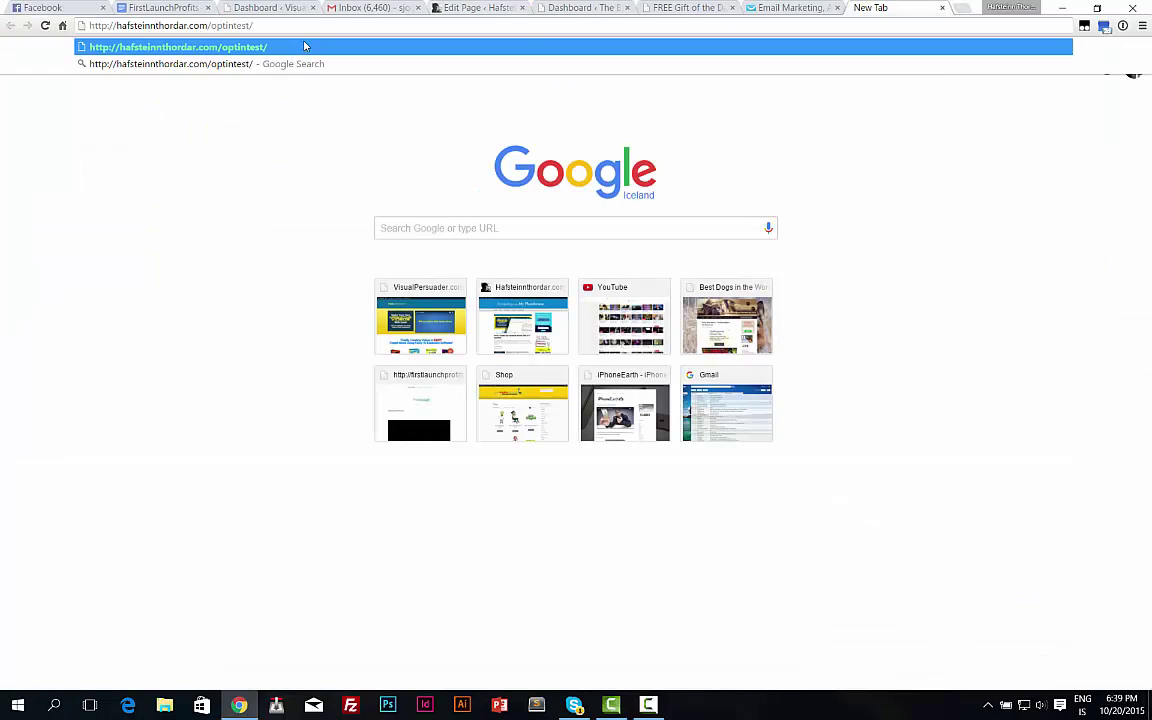
pyautogui.press('Return')
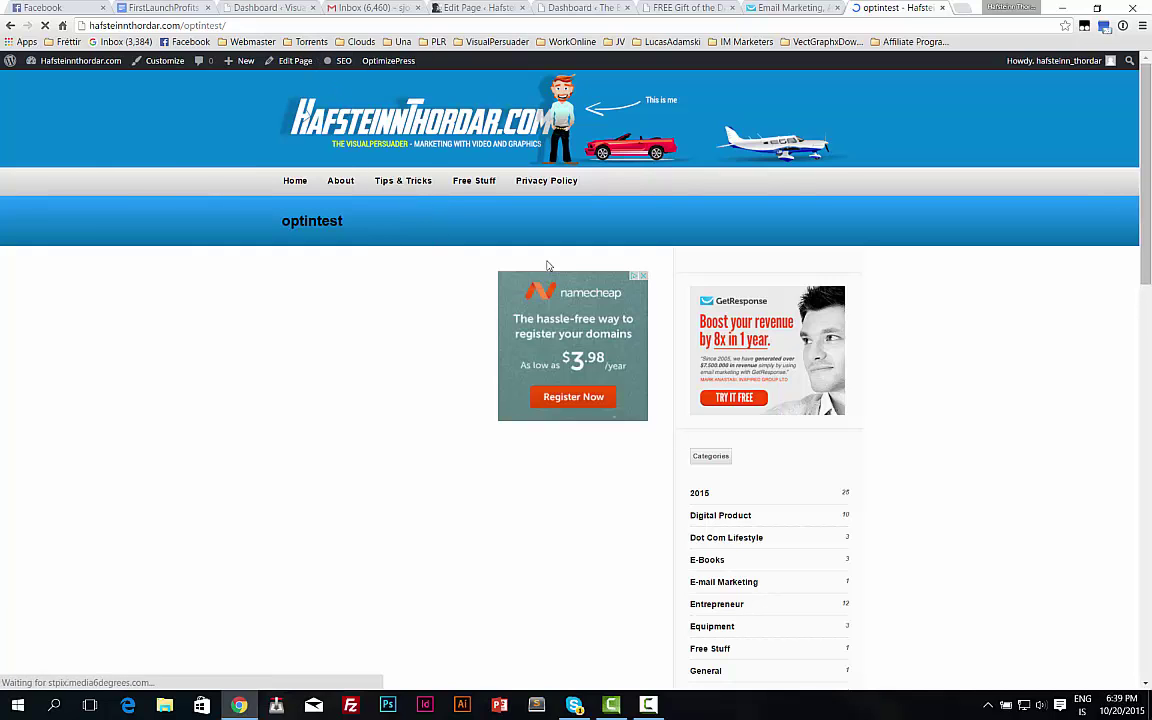
# Close the Vehicle Pack popup and scroll down to the blue signup form.
pyautogui.scroll(-2, 516, 288)
pyautogui.scroll(2, 516, 288)
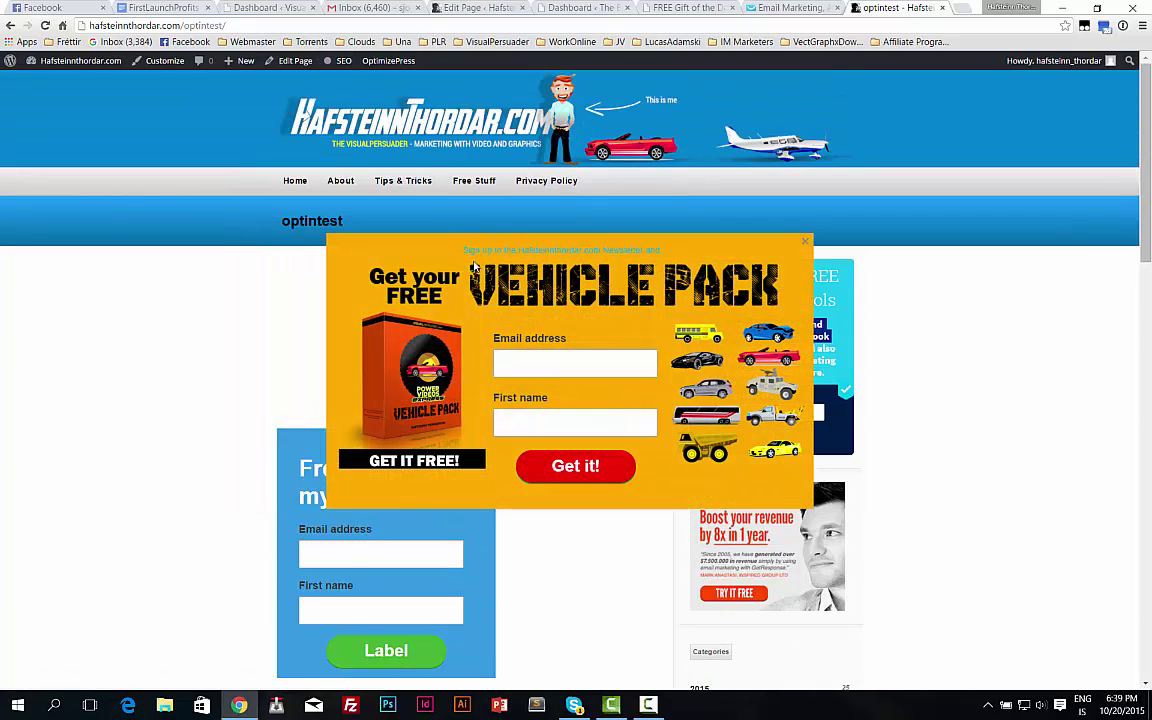
pyautogui.click(805, 241)
pyautogui.scroll(-2, 420, 350)
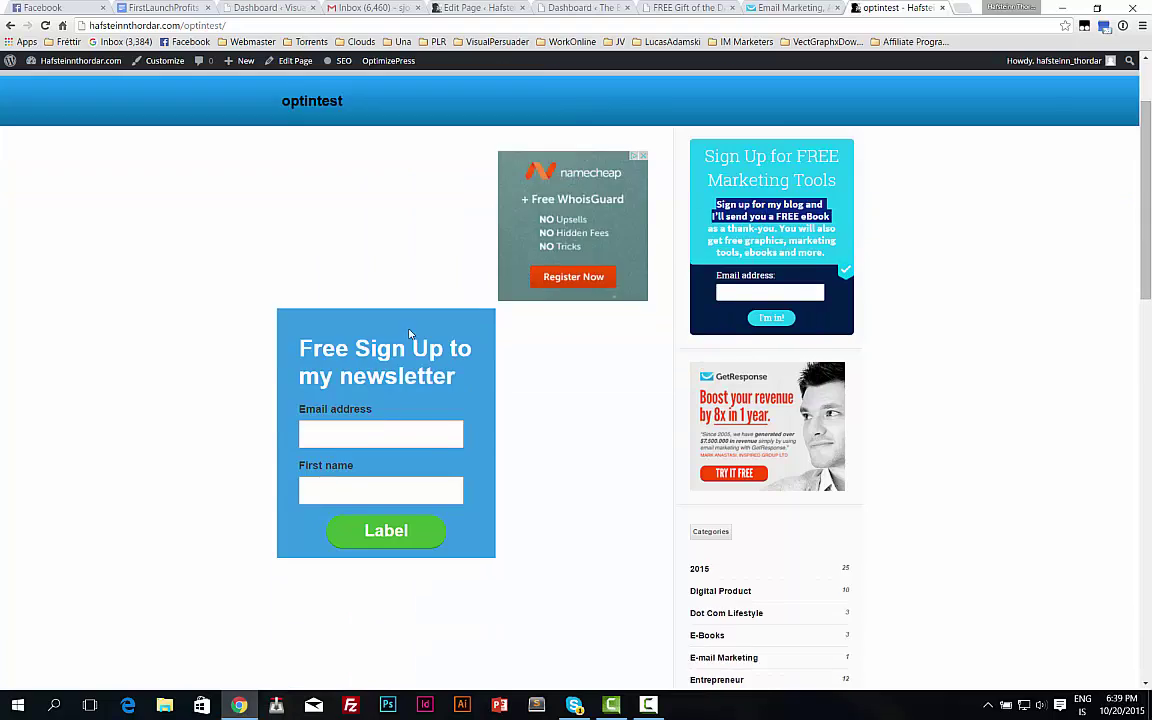
pyautogui.scroll(2, 318, 260)
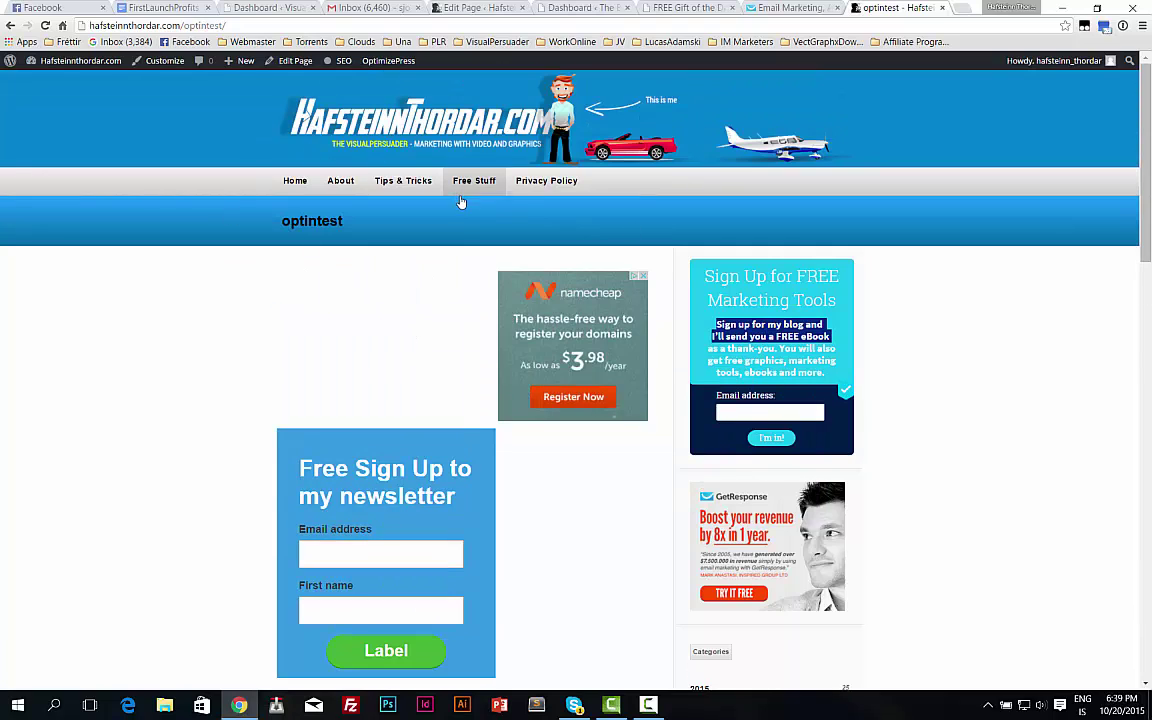
pyautogui.scroll(-2, 386, 437)
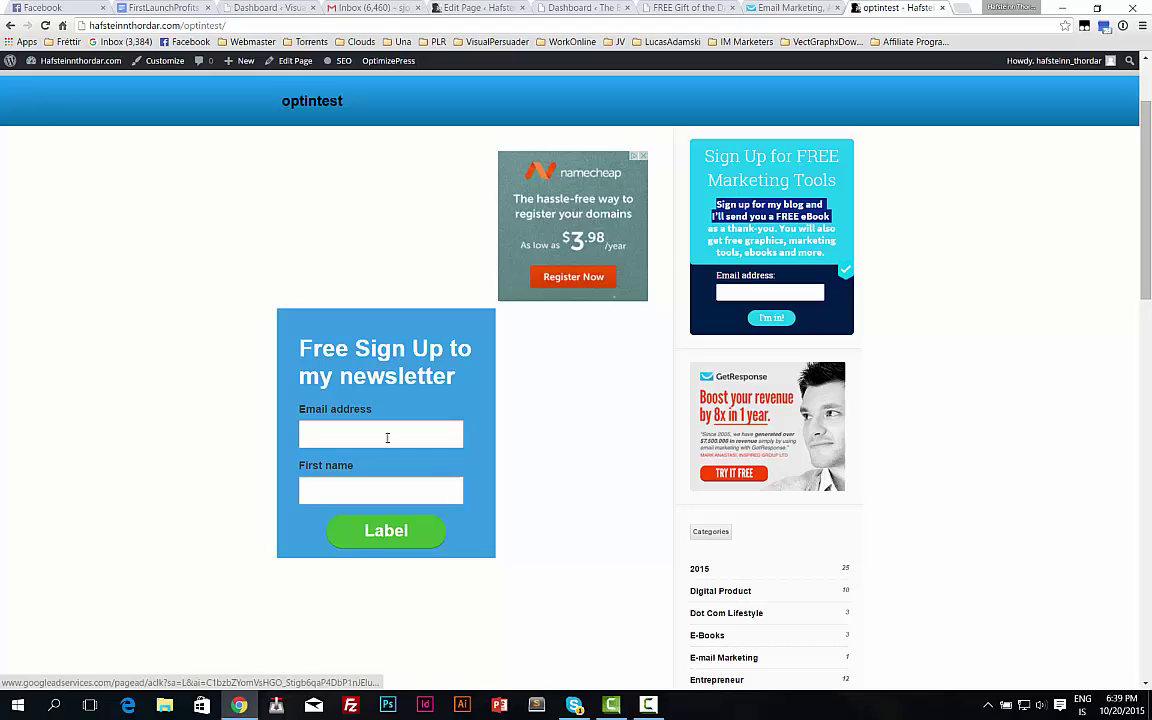
pyautogui.scroll(-2, 355, 355)
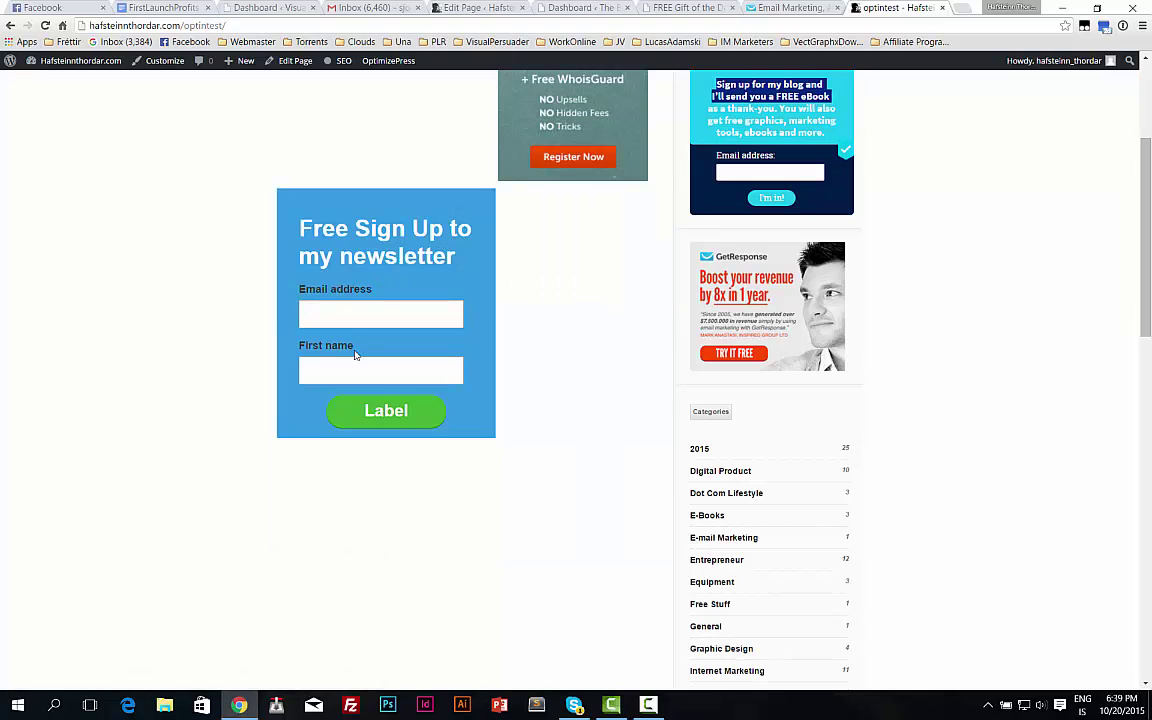
# Submit a test signup on the blue form with an email address and first name.
pyautogui.click(320, 368)
pyautogui.scroll(1, 300, 290)
pyautogui.scroll(-2, 303, 290)
pyautogui.click(316, 256)
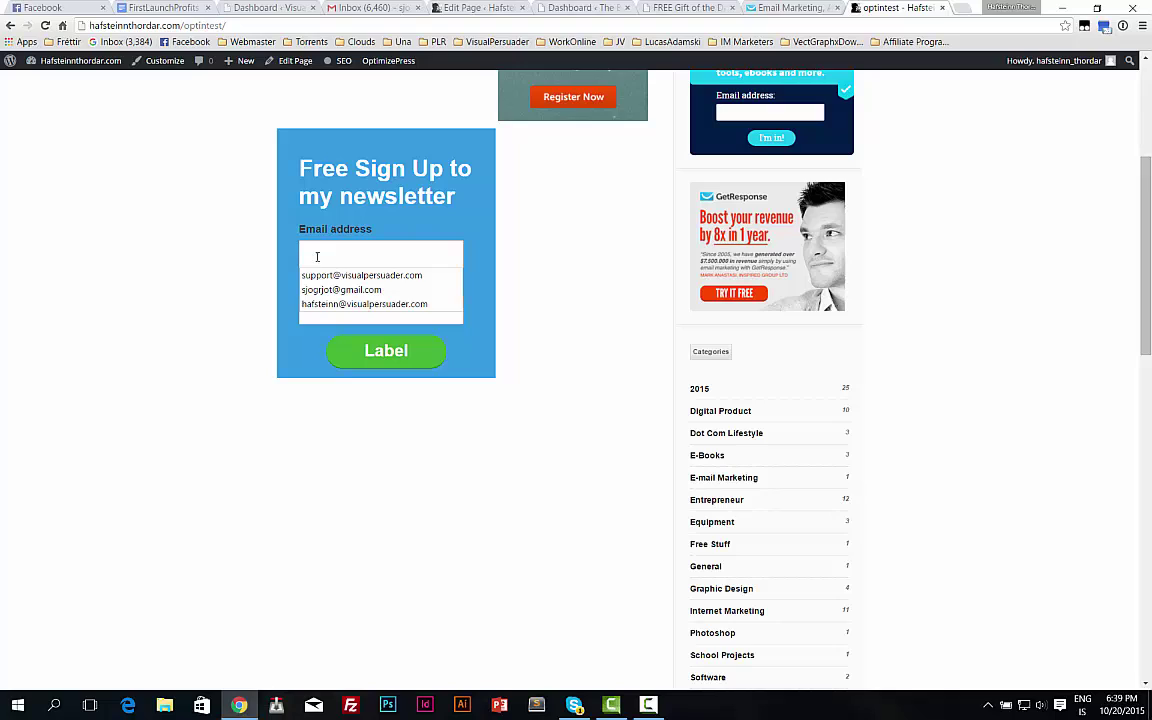
pyautogui.click(362, 256)
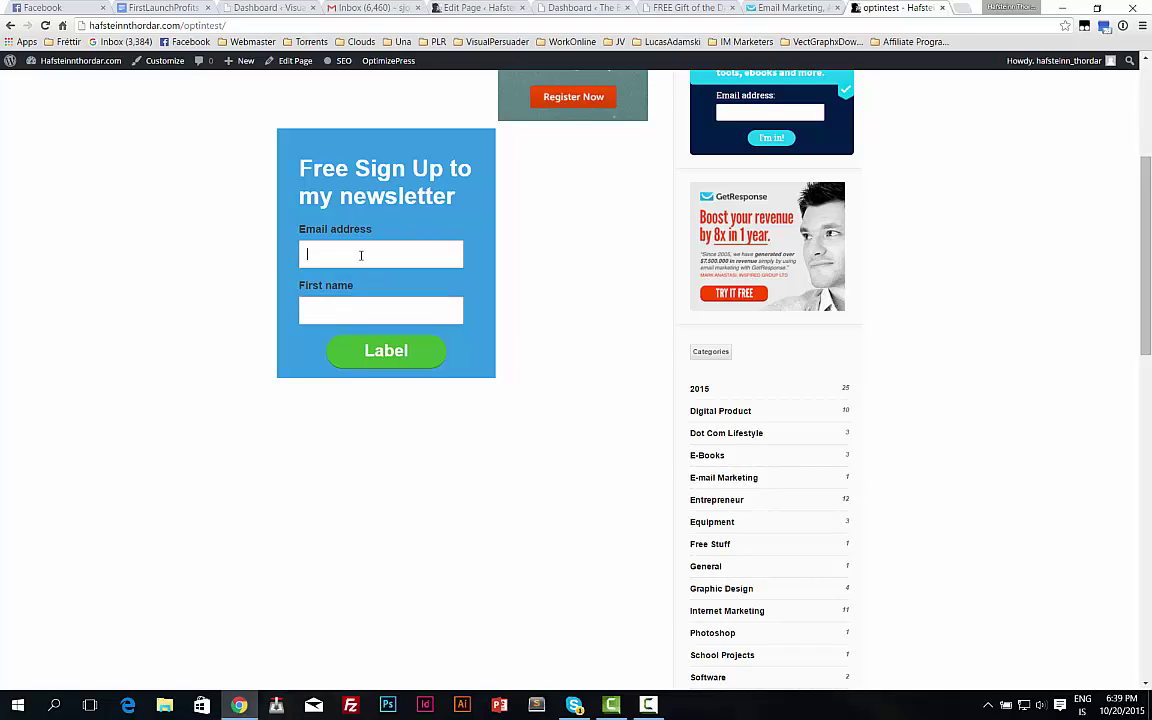
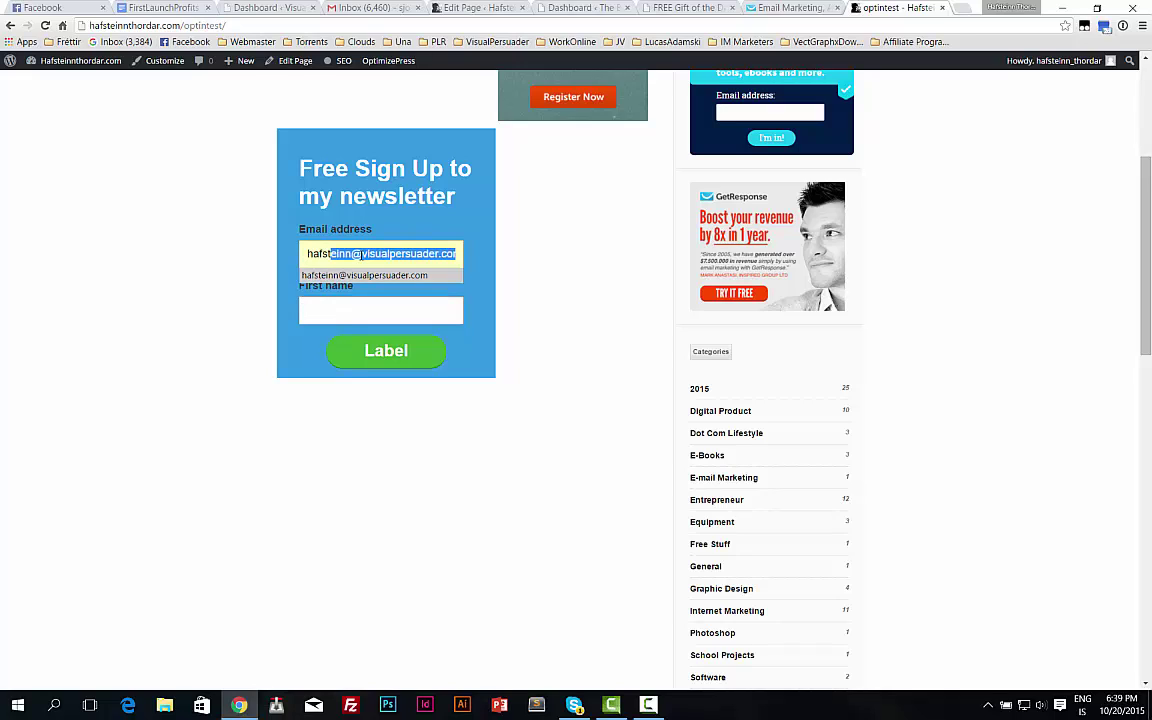
pyautogui.press('Return')
pyautogui.press('Tab')
pyautogui.write('H')
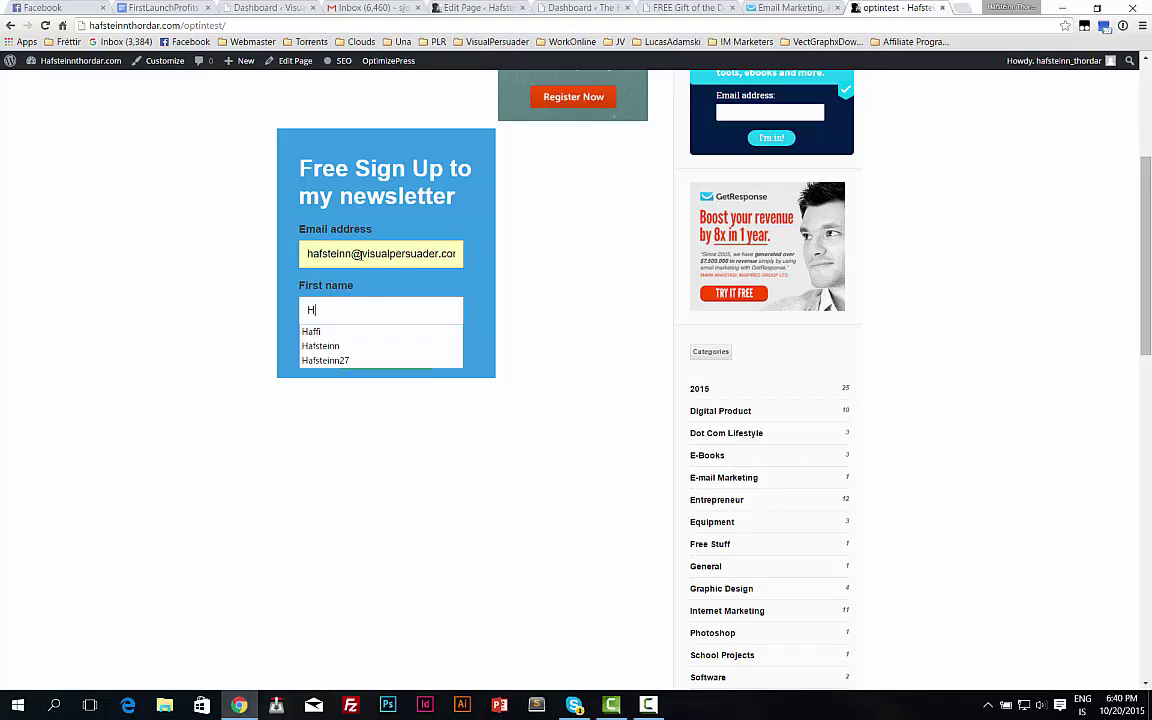
pyautogui.write('afsteinn')
pyautogui.press('Escape')
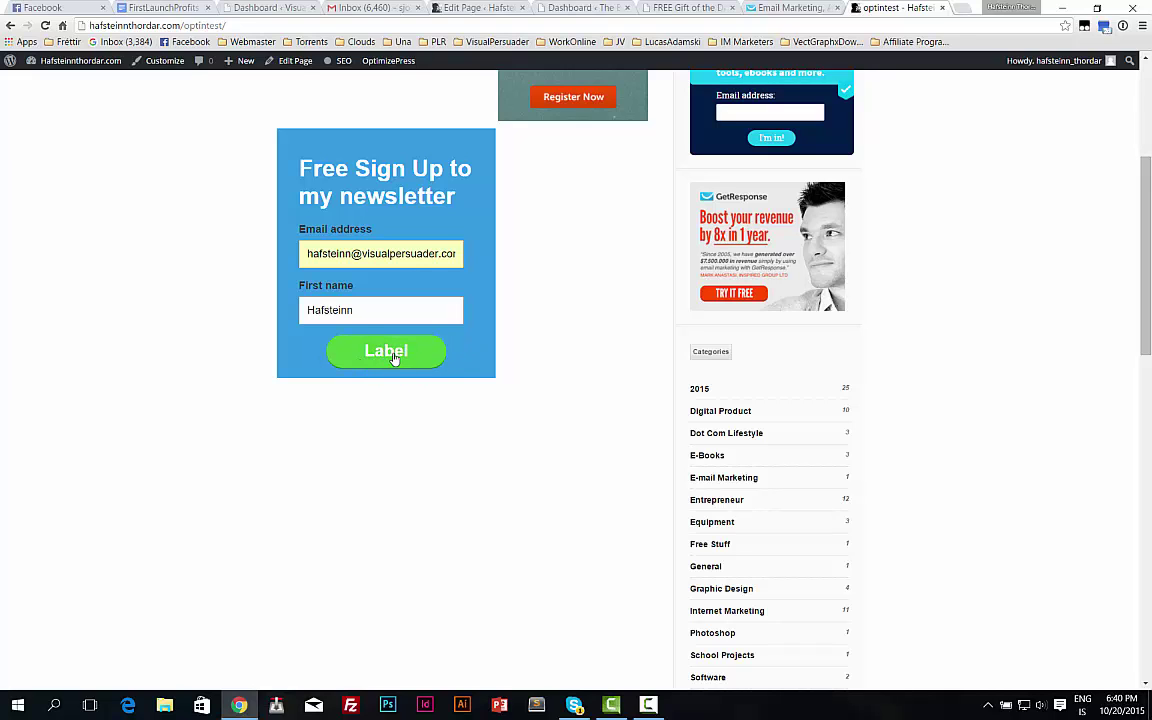
pyautogui.click(393, 355)
# Glance over the Airliner download page, then go back to the GetResponse publish tab.
pyautogui.scroll(-1, 533, 398)
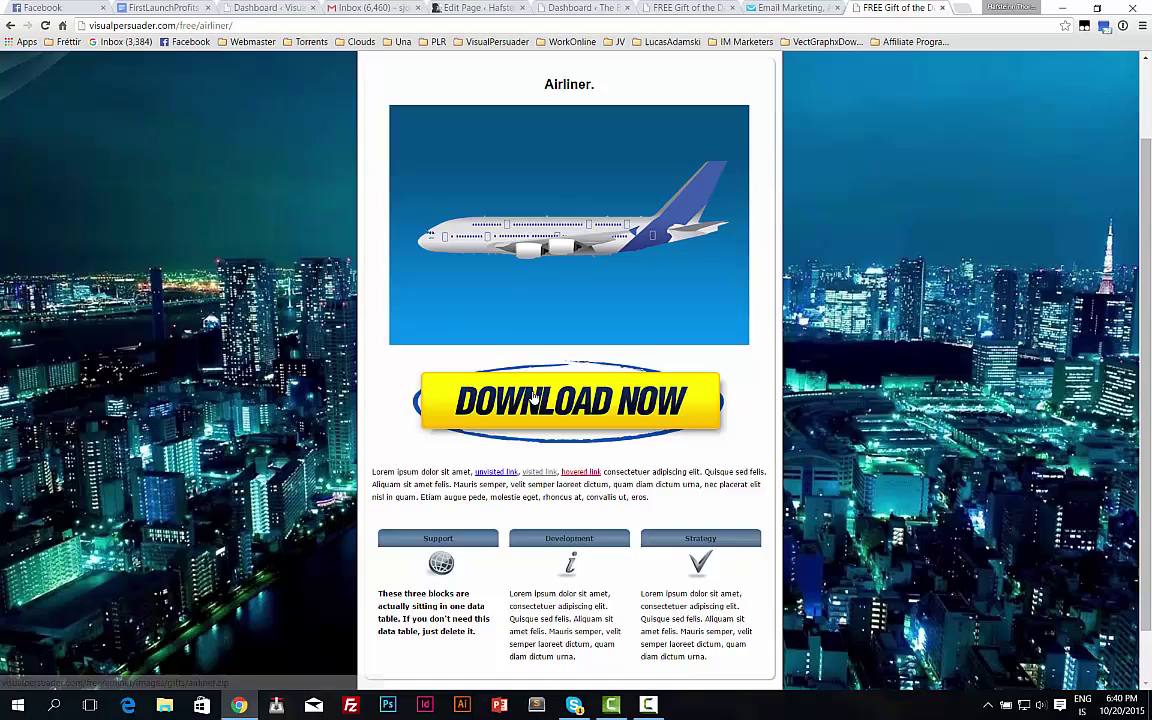
pyautogui.scroll(1, 533, 398)
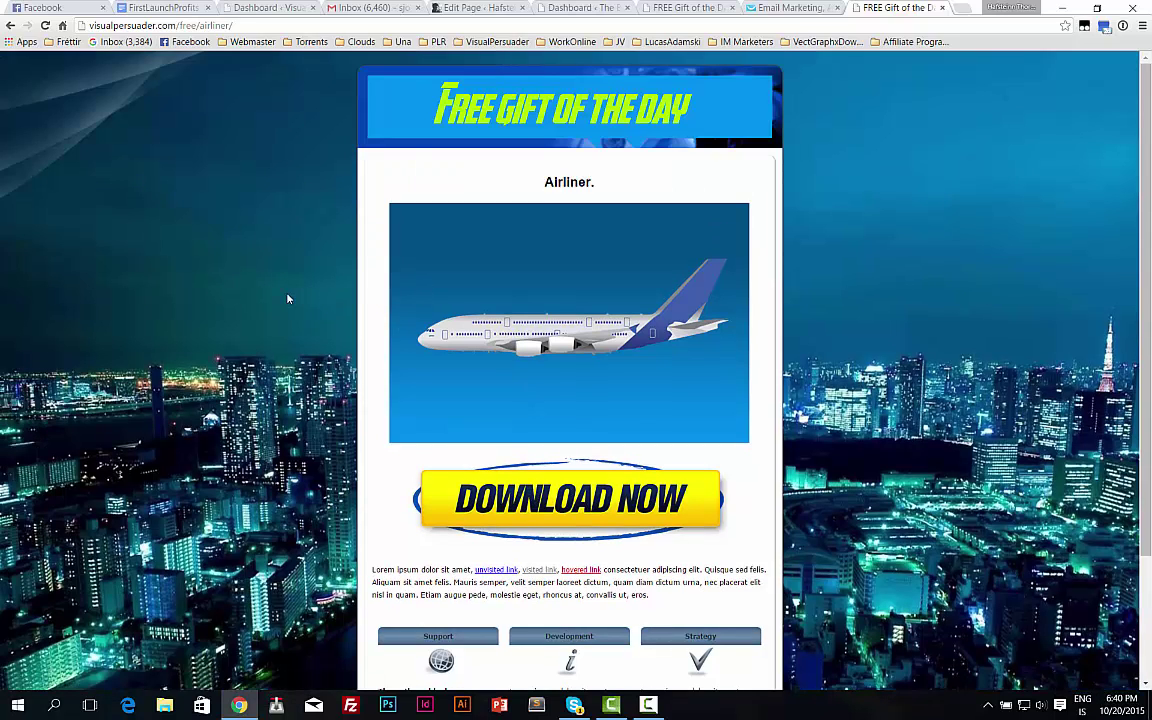
pyautogui.scroll(-2, 511, 296)
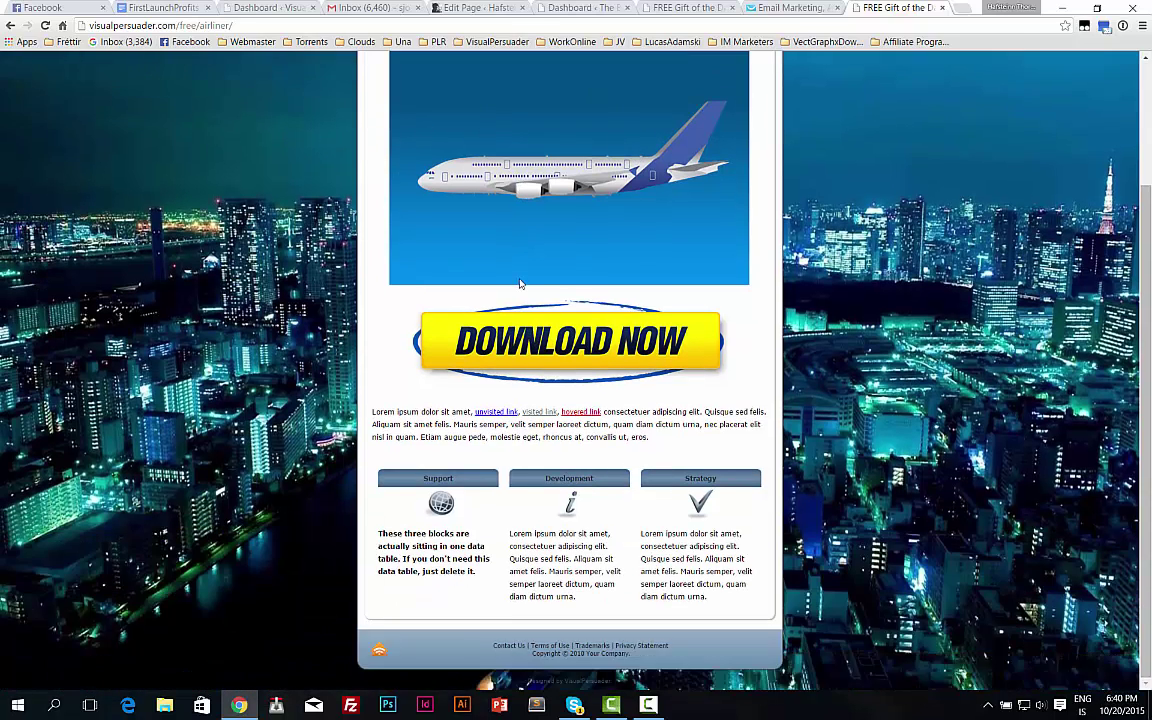
pyautogui.scroll(2, 511, 296)
pyautogui.click(790, 8)
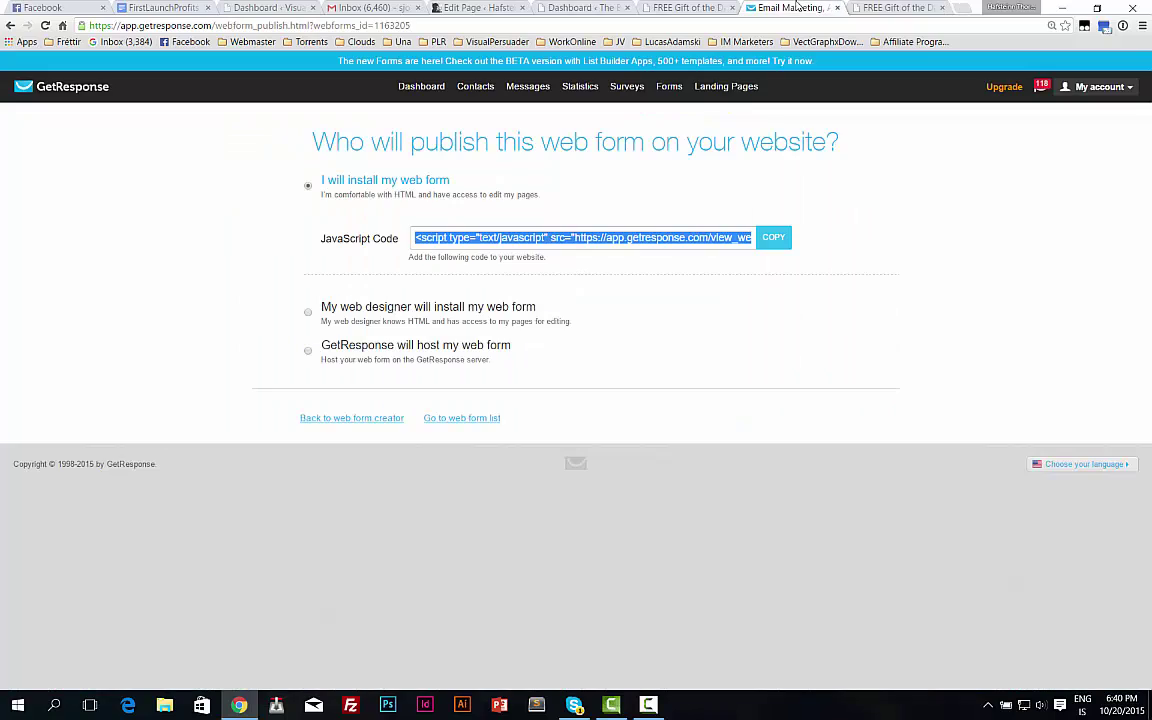
# Check the dashboard's Subscriptions section for free_stuff's +1 today and 177 total subscribers.
pyautogui.click(421, 88)
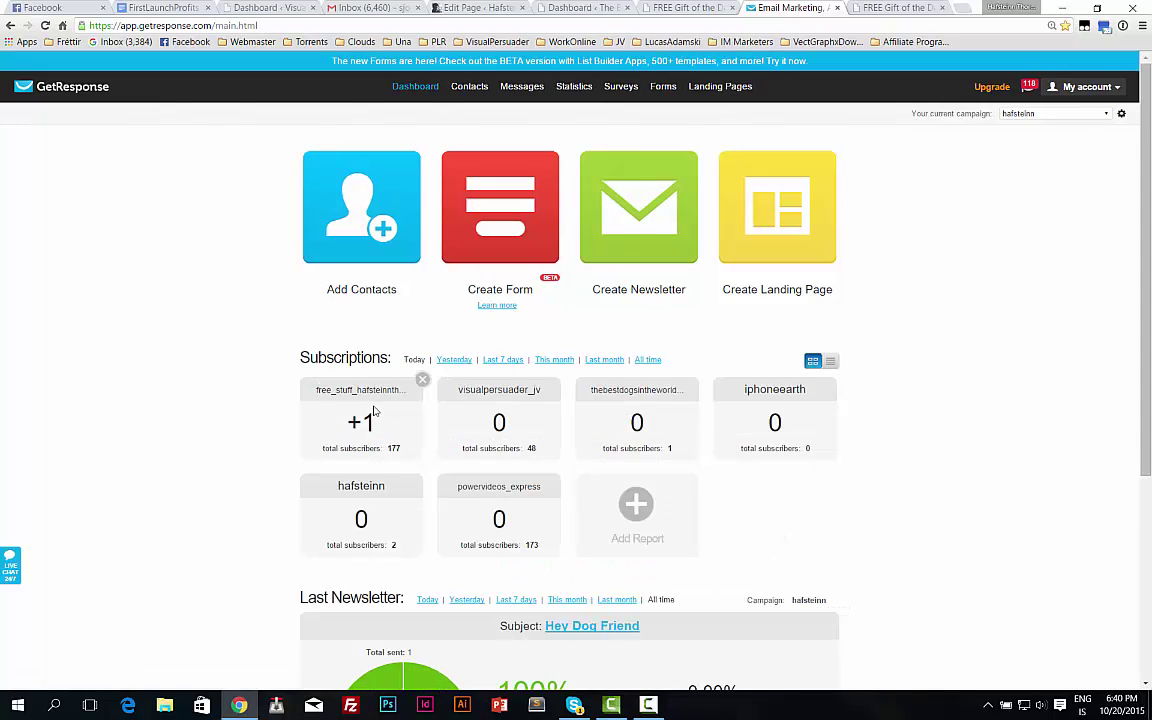
pyautogui.scroll(-3, 322, 285)
pyautogui.scroll(3, 297, 211)
pyautogui.scroll(-3, 316, 291)
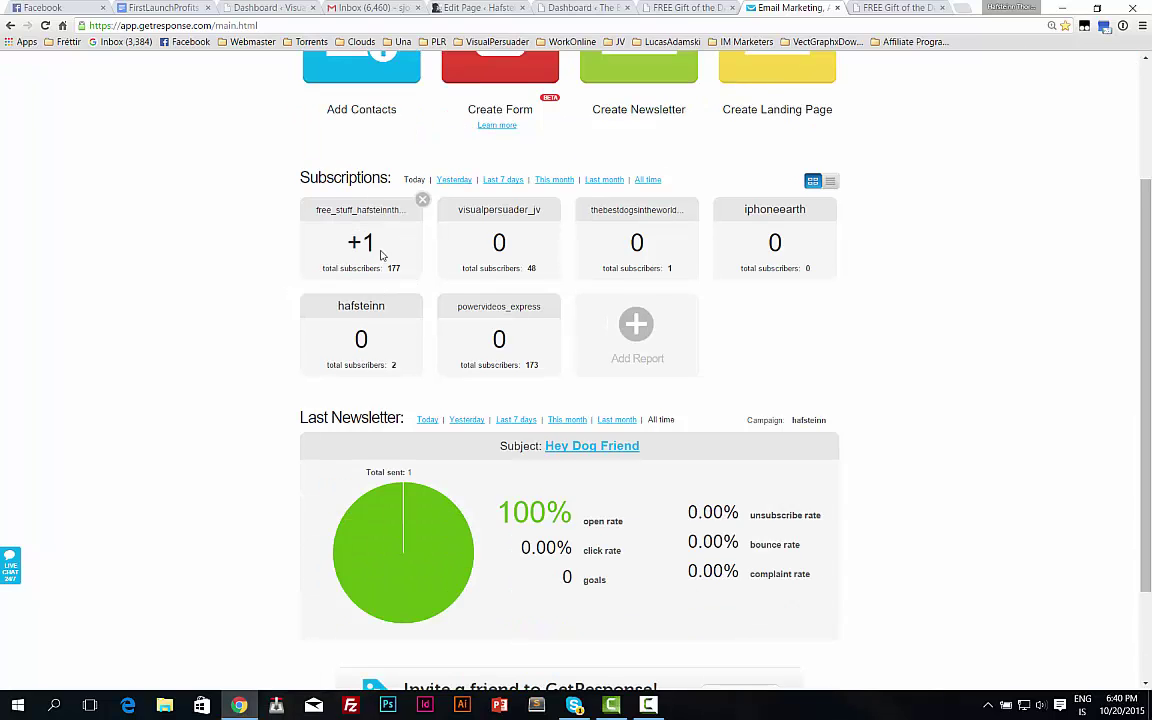
pyautogui.scroll(2, 453, 264)
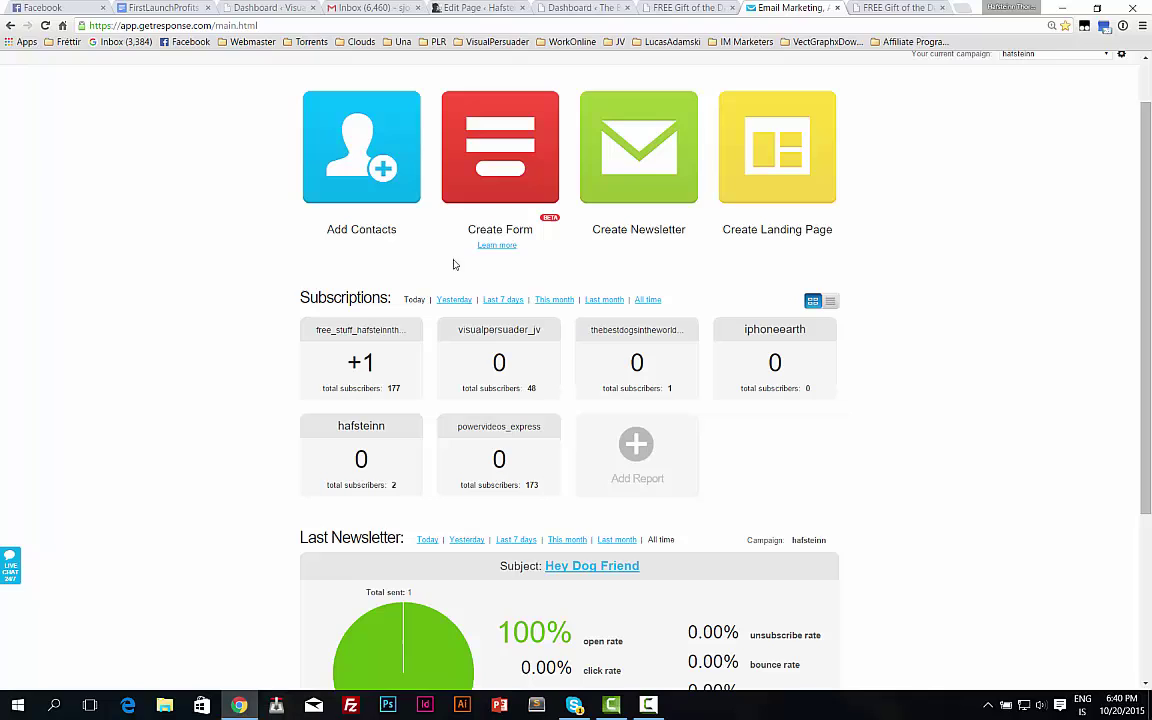
pyautogui.scroll(1, 373, 273)
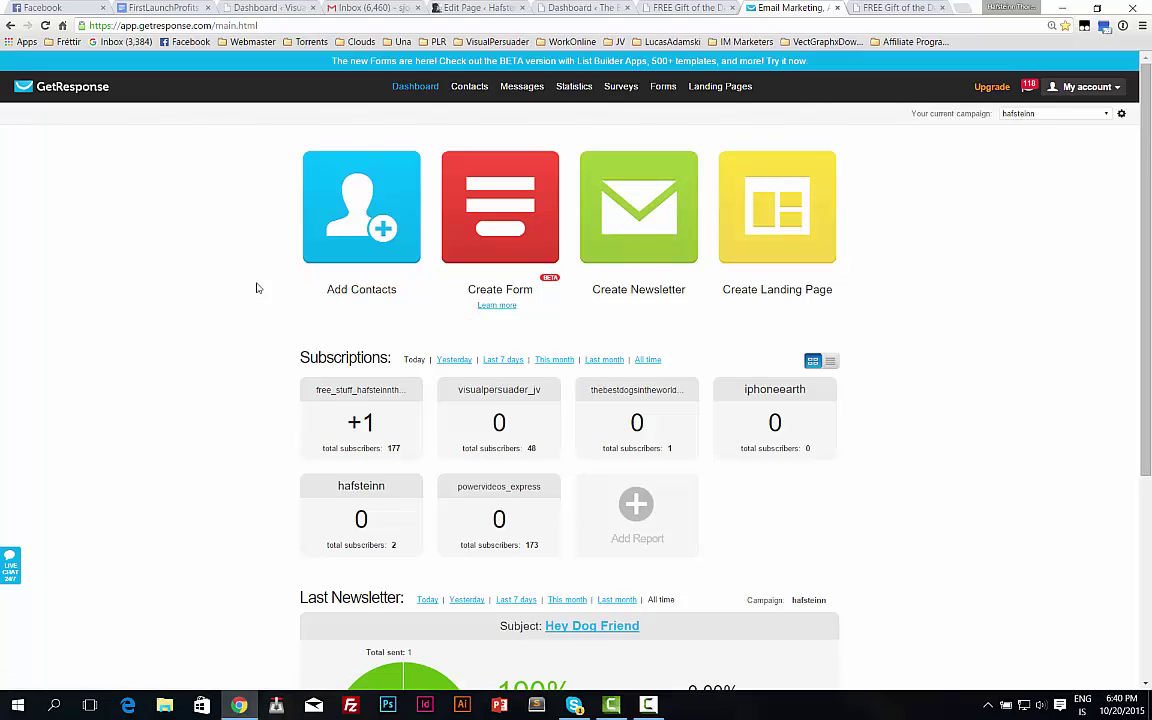
pyautogui.scroll(-1, 280, 255)
pyautogui.scroll(1, 289, 249)
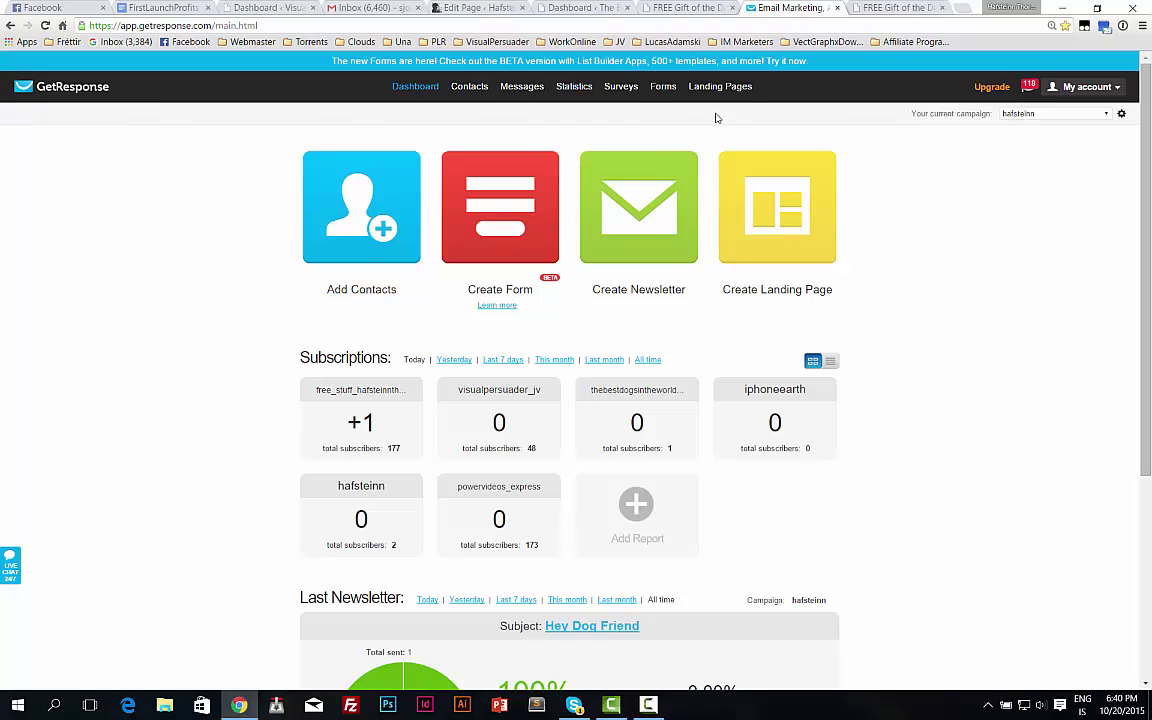